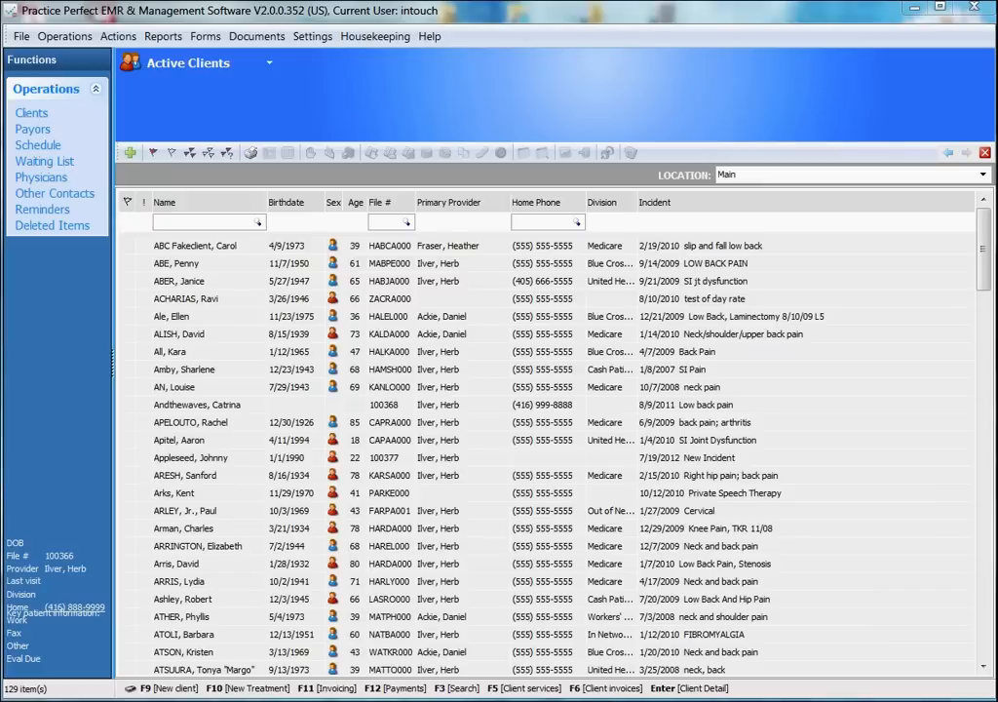
# Open the list of payment and adjustment methods in the financial housekeeping data
pyautogui.click(375, 36)
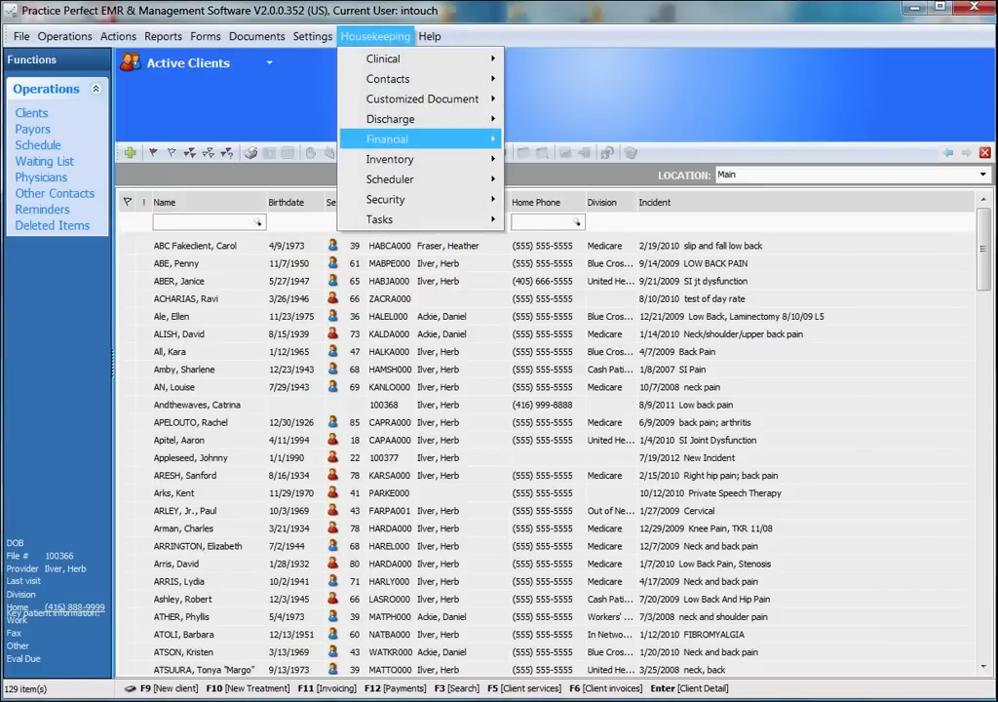
pyautogui.moveTo(419, 139)
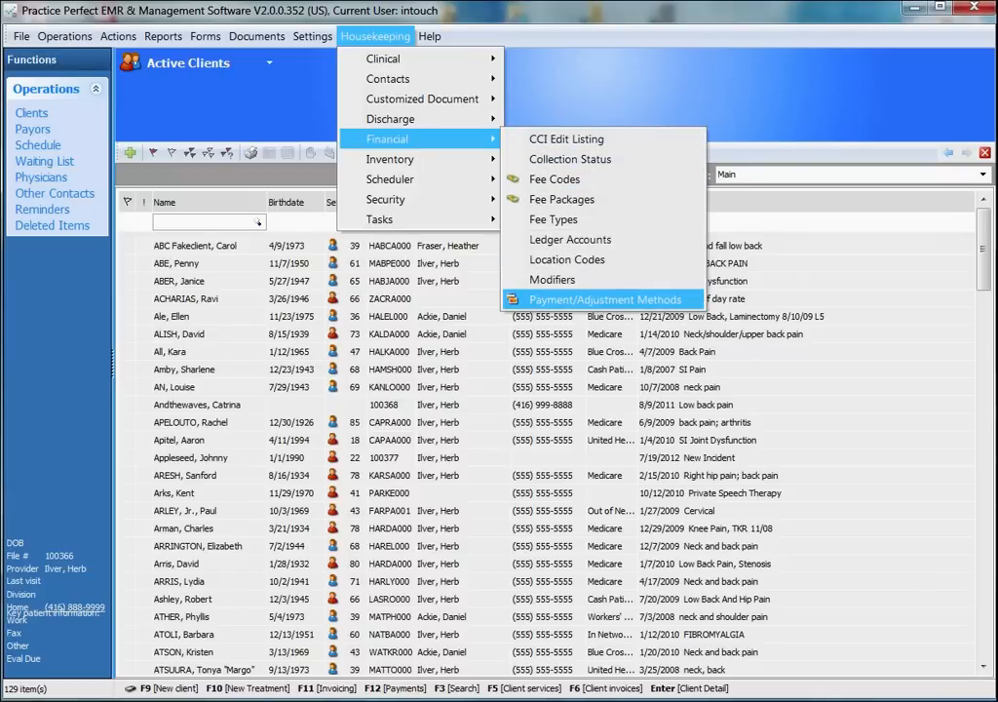
pyautogui.press('Return')
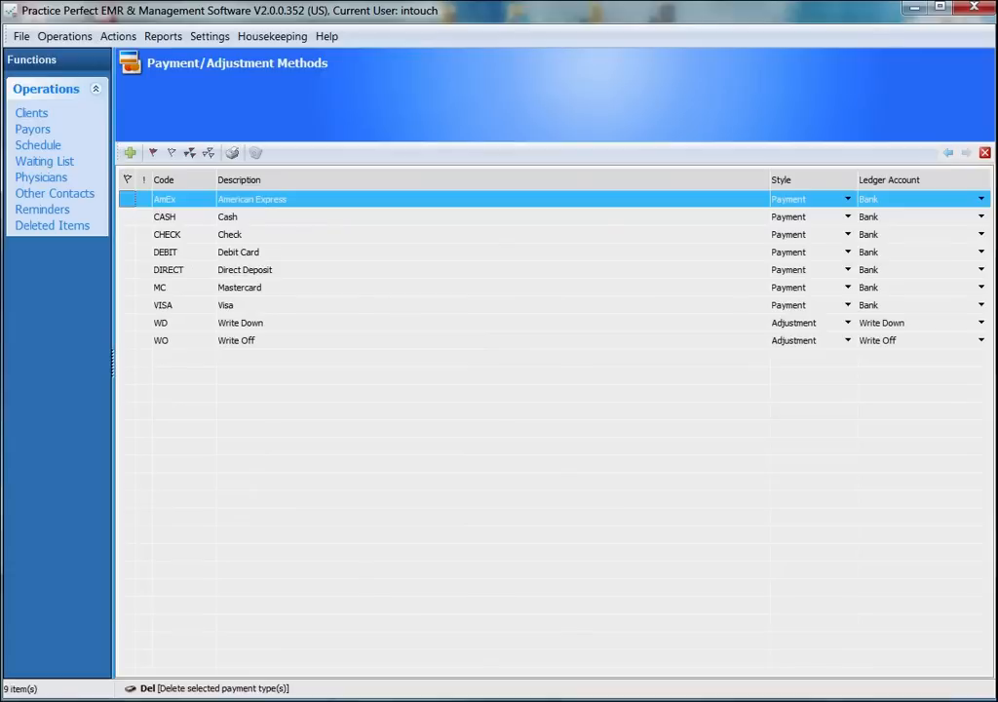
# Open the Fee Codes list in the financial housekeeping data
pyautogui.hotkey('alt', 'h')
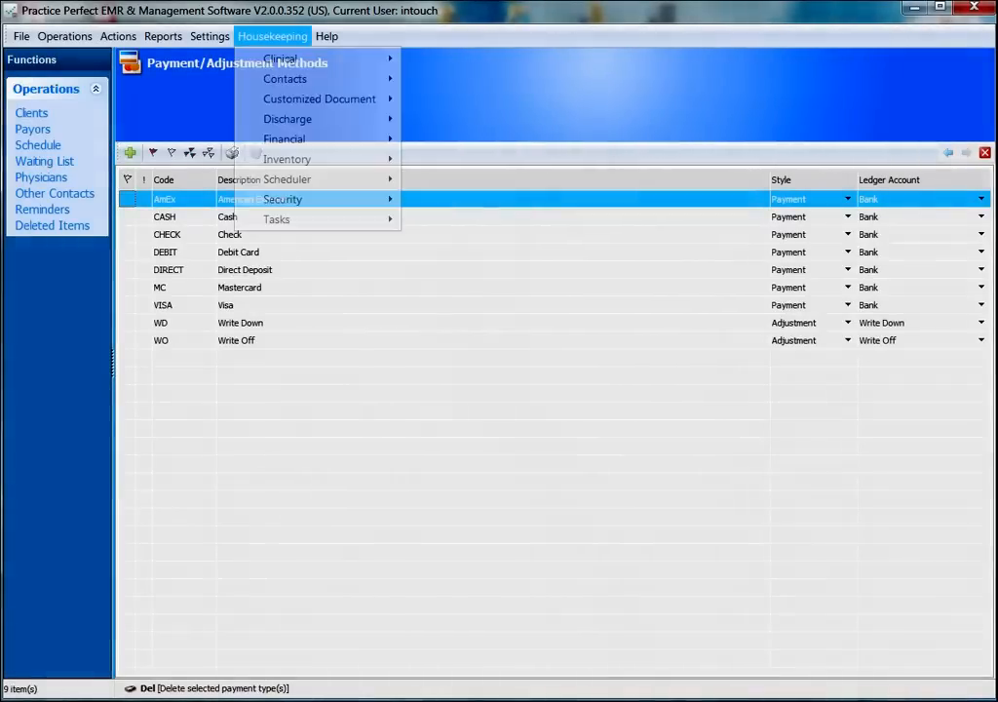
pyautogui.press('Down')
pyautogui.press('Down')
pyautogui.press('Down')
pyautogui.press('Right')
pyautogui.press('Down')
pyautogui.press('Down')
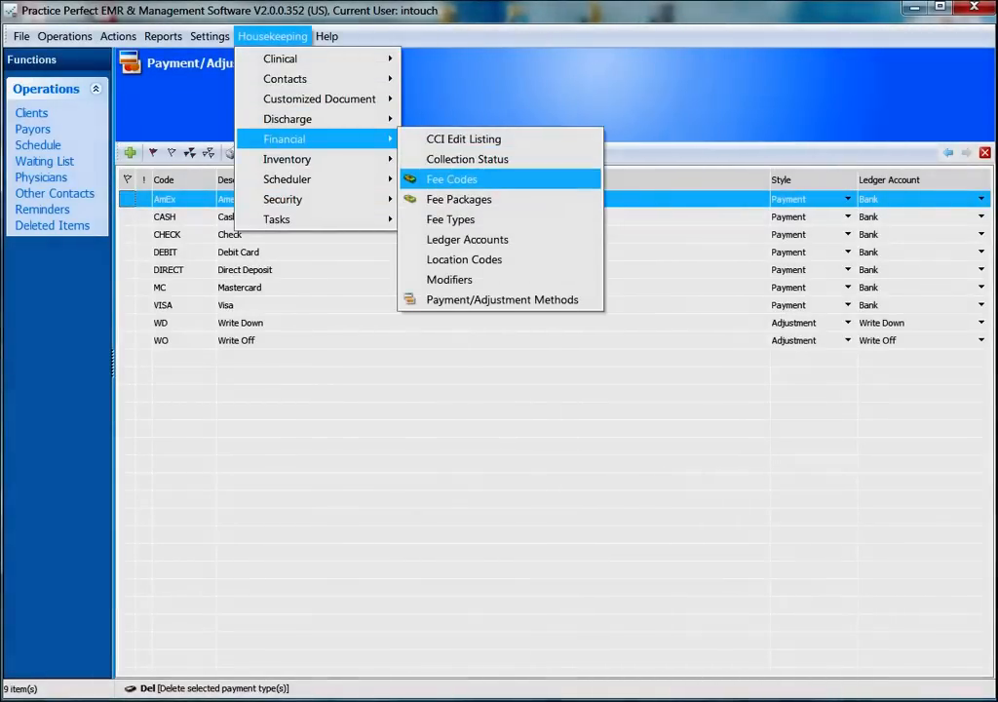
pyautogui.press('Return')
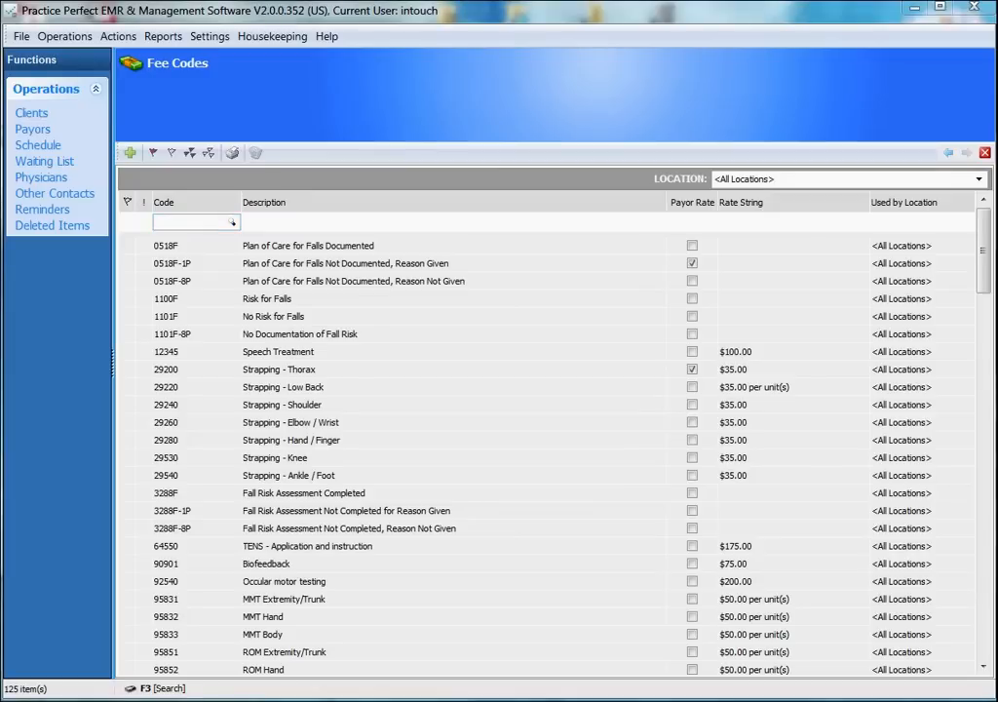
# Examine which invoice settings the US edition offers and which the Canadian edition offers
pyautogui.hotkey('alt', 's')
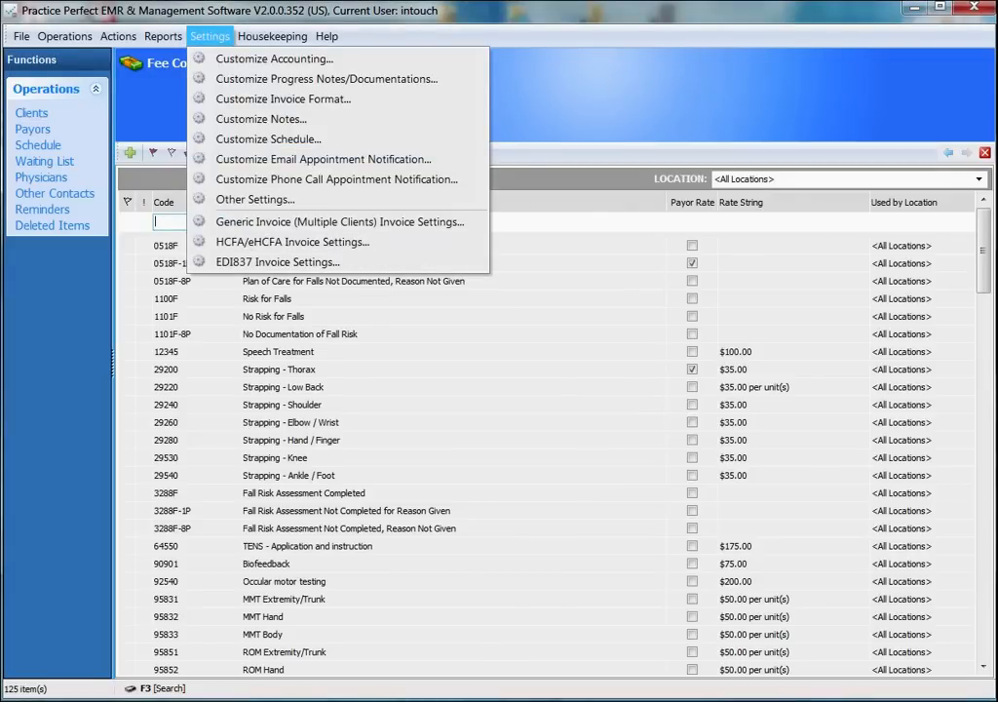
pyautogui.press('Down')
pyautogui.press('Down')
pyautogui.press('Down')
pyautogui.press('Down')
pyautogui.press('Down')
pyautogui.press('Down')
pyautogui.press('Down')
pyautogui.press('Down')
pyautogui.press('Down')
pyautogui.press('Down')
pyautogui.press('Down')
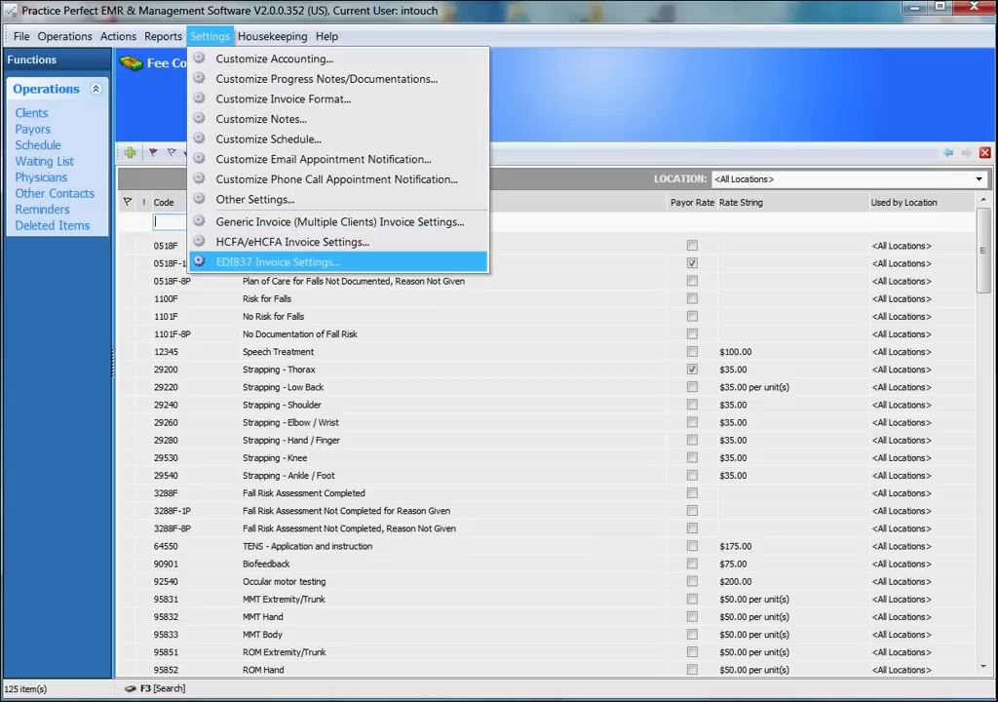
pyautogui.press('Up')
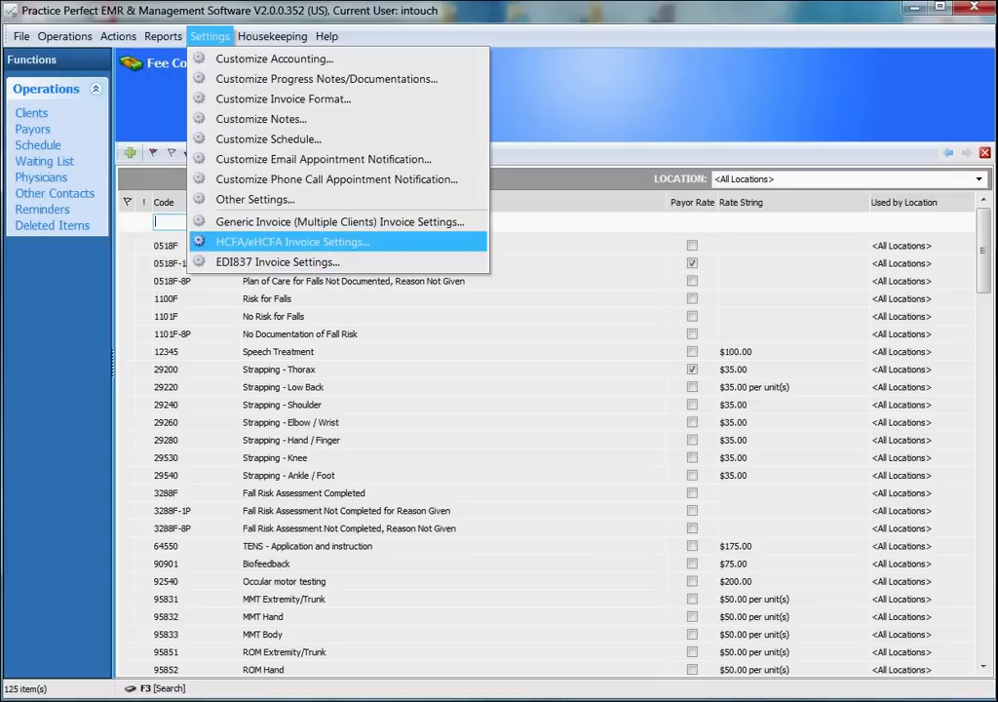
pyautogui.press('Down')
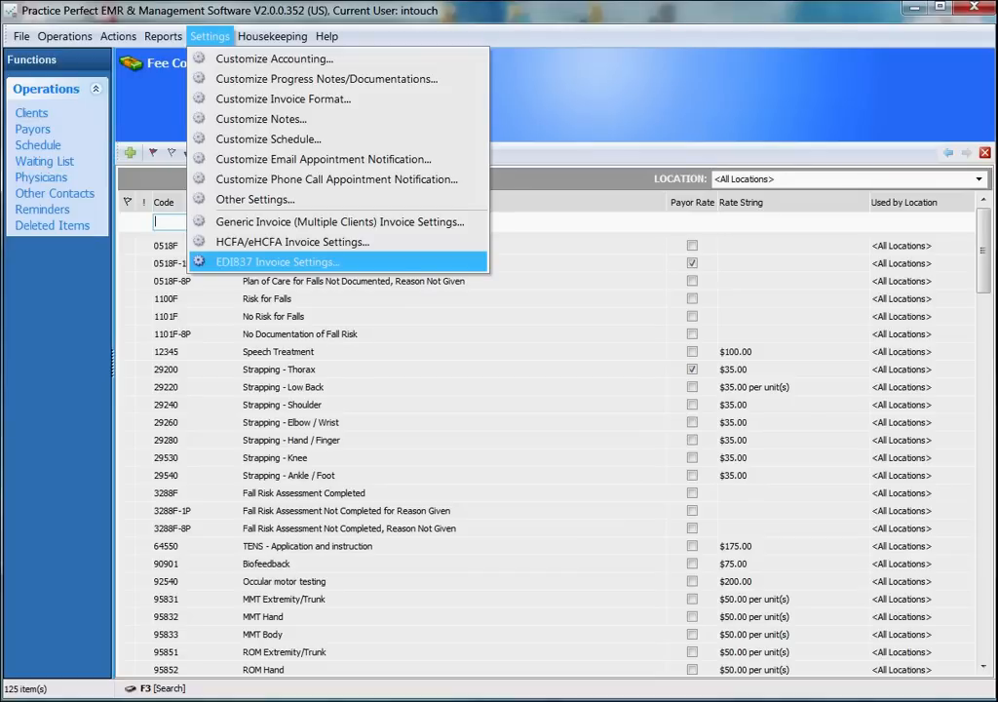
pyautogui.press('Escape')
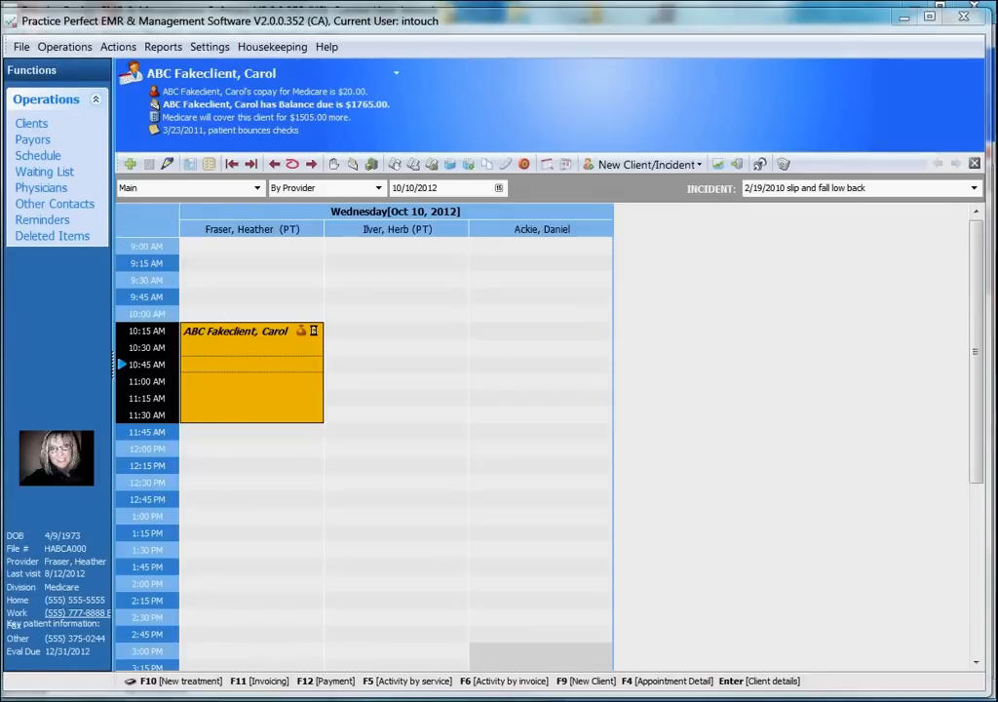
pyautogui.click(210, 46)
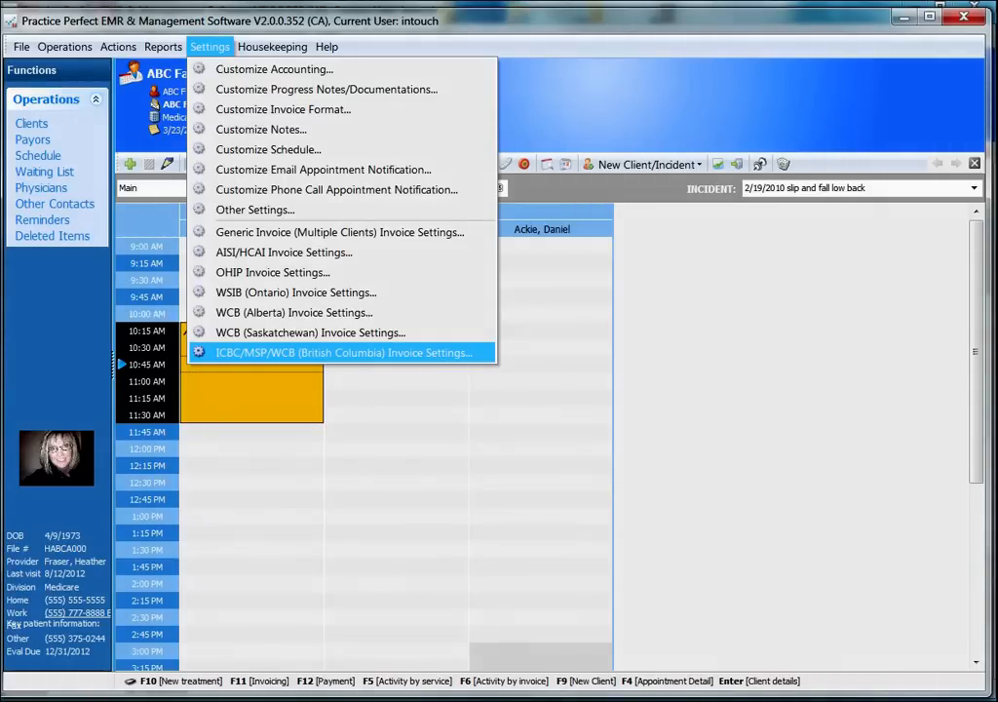
pyautogui.press('Escape')
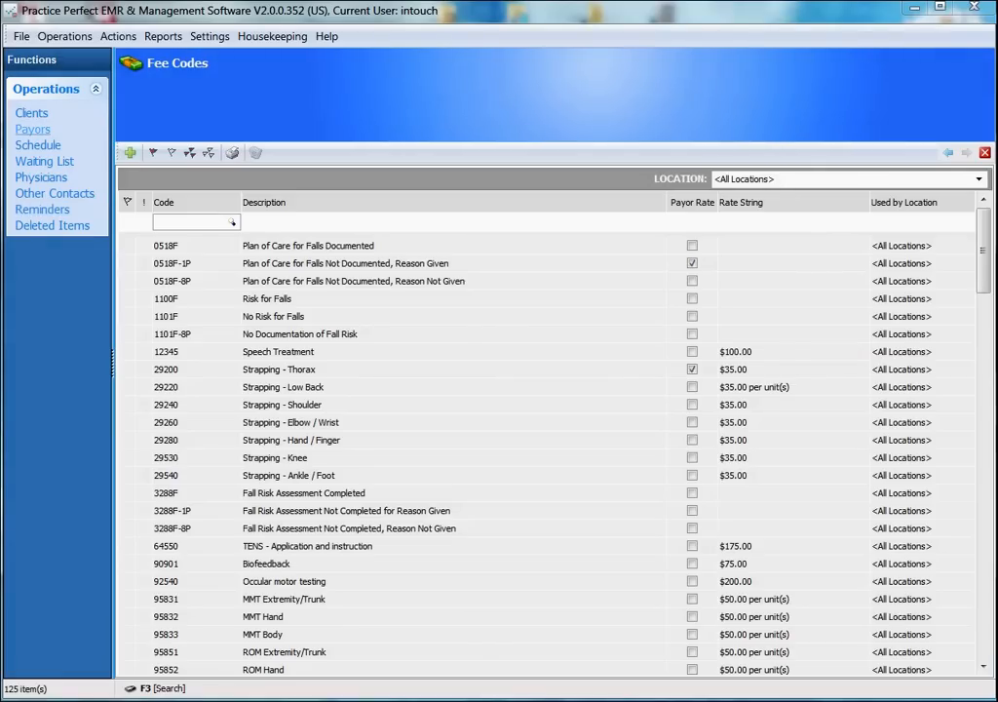
# Open the detail record of the Medicare payor
pyautogui.click(32, 128)
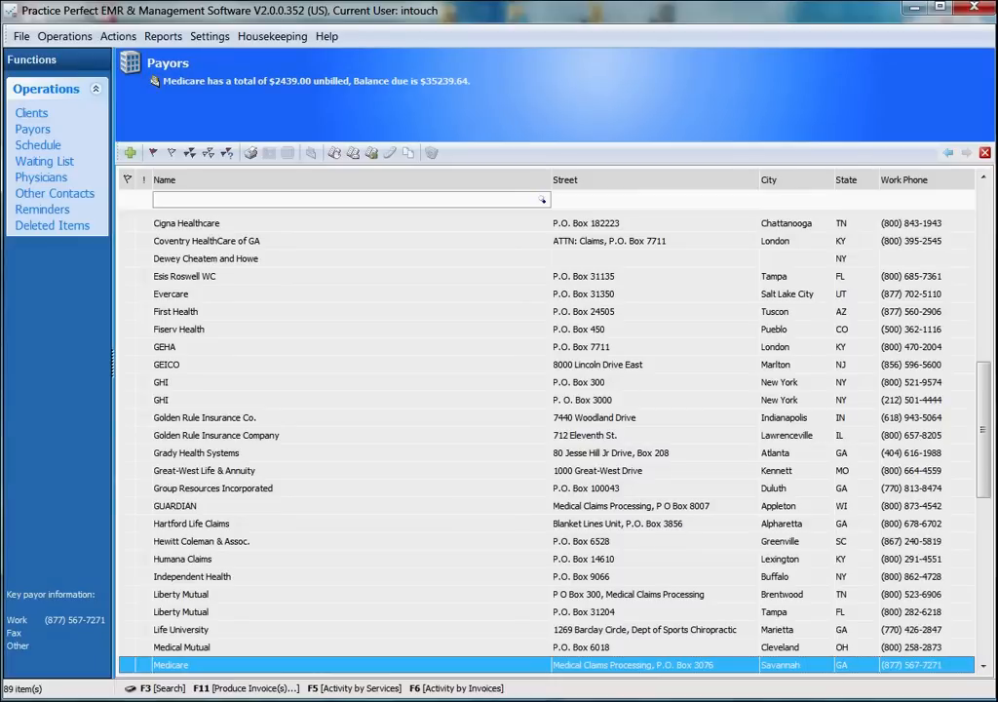
pyautogui.press('Return')
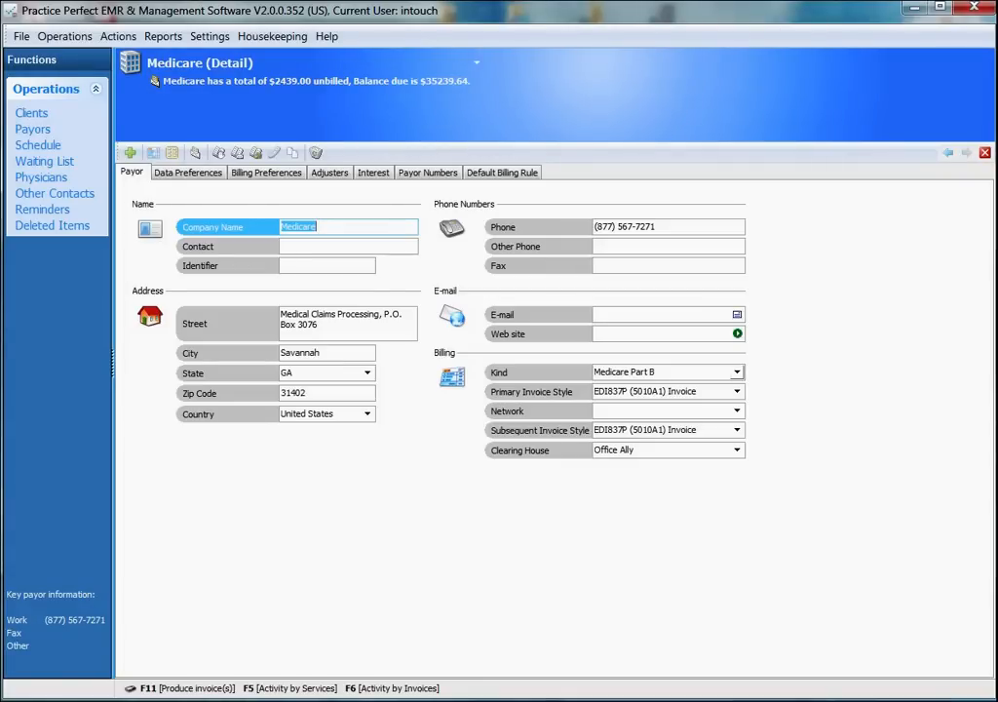
# Examine the available Kind and Primary Invoice Style options in Medicare's billing details
pyautogui.click(736, 371)
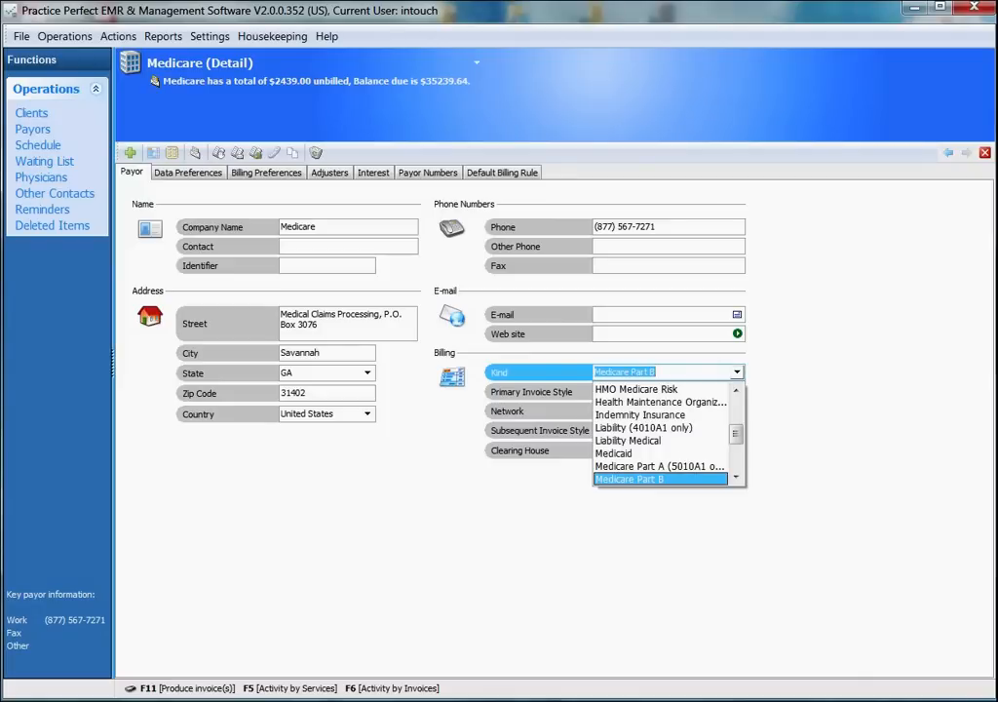
pyautogui.click(736, 371)
pyautogui.click(737, 371)
pyautogui.scroll(-3, 668, 434)
pyautogui.scroll(5, 668, 434)
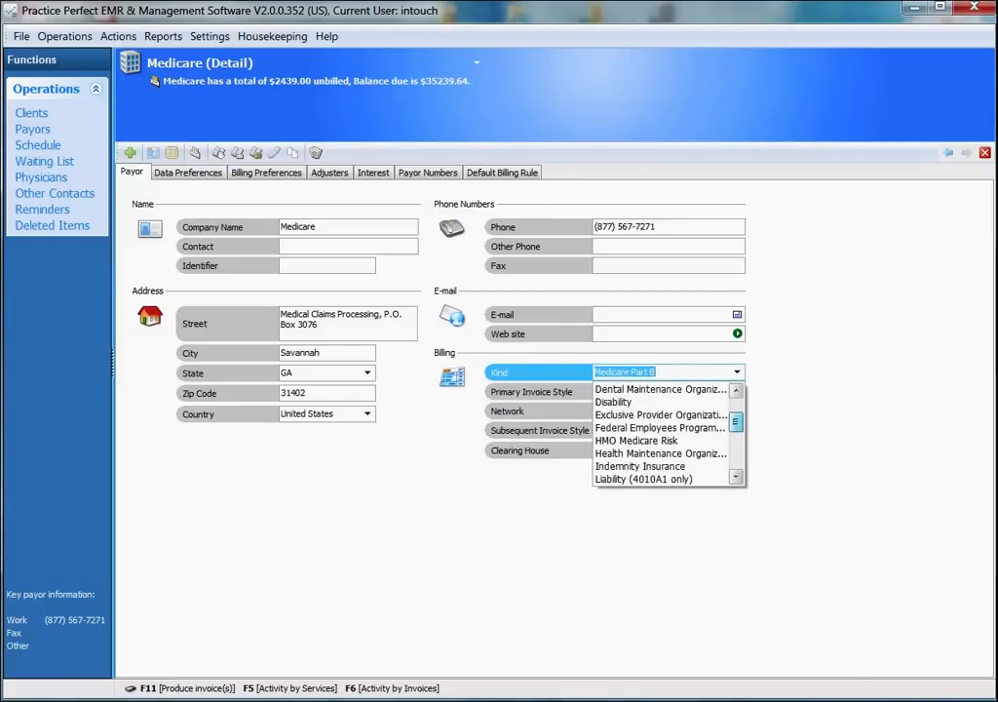
pyautogui.press('Escape')
pyautogui.press('Tab')
pyautogui.hotkey('alt', 'Down')
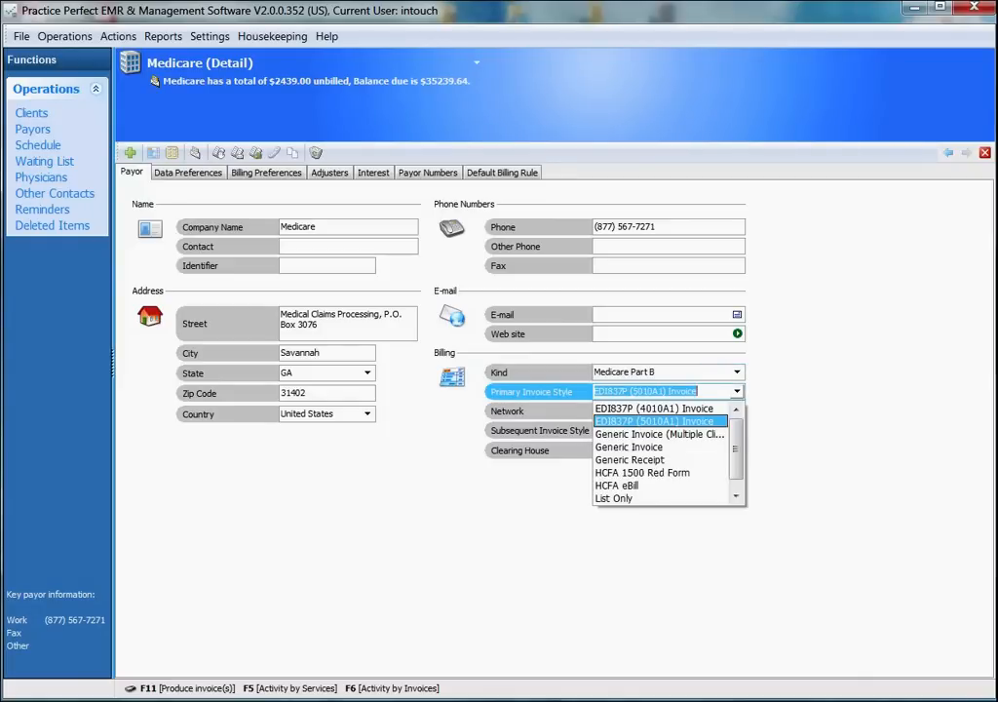
pyautogui.press('Escape')
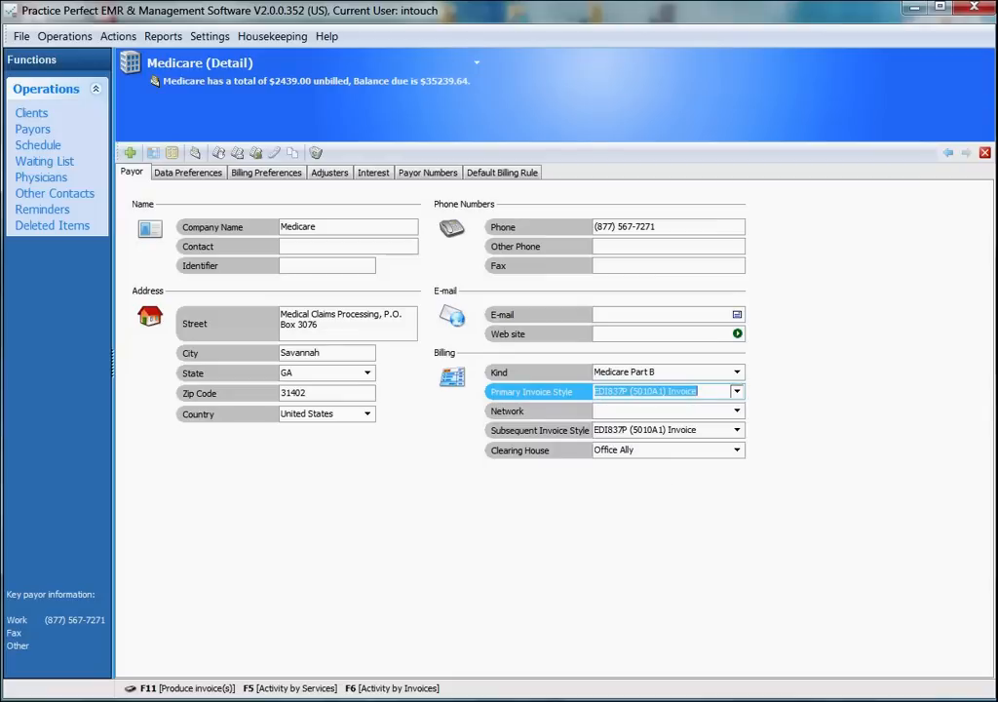
# Set Medicare's Subsequent Invoice Style to HCFA 1500 Red Form
pyautogui.press('Tab')
pyautogui.press('Tab')
pyautogui.hotkey('alt', 'Down')
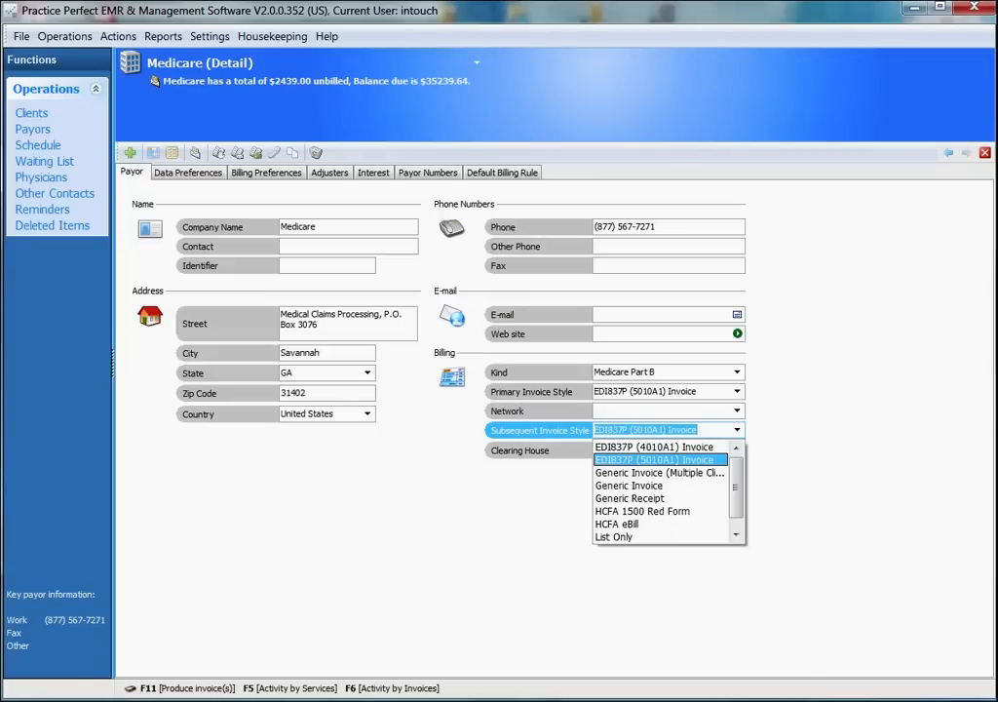
pyautogui.click(616, 524)
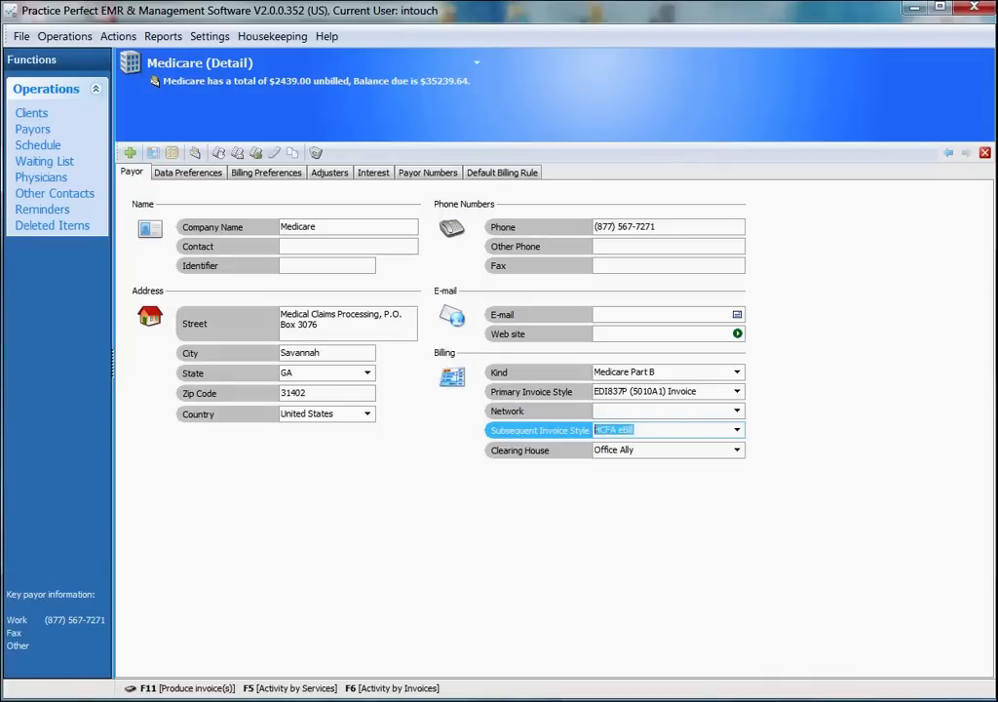
pyautogui.hotkey('alt', 'Down')
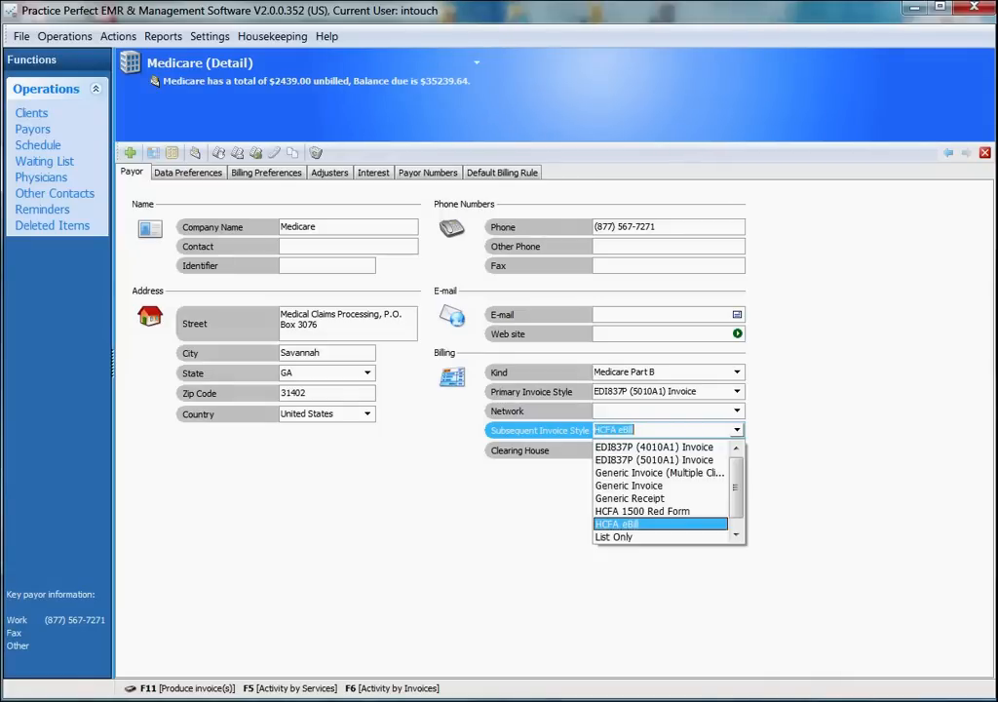
pyautogui.press('Up')
pyautogui.press('Return')
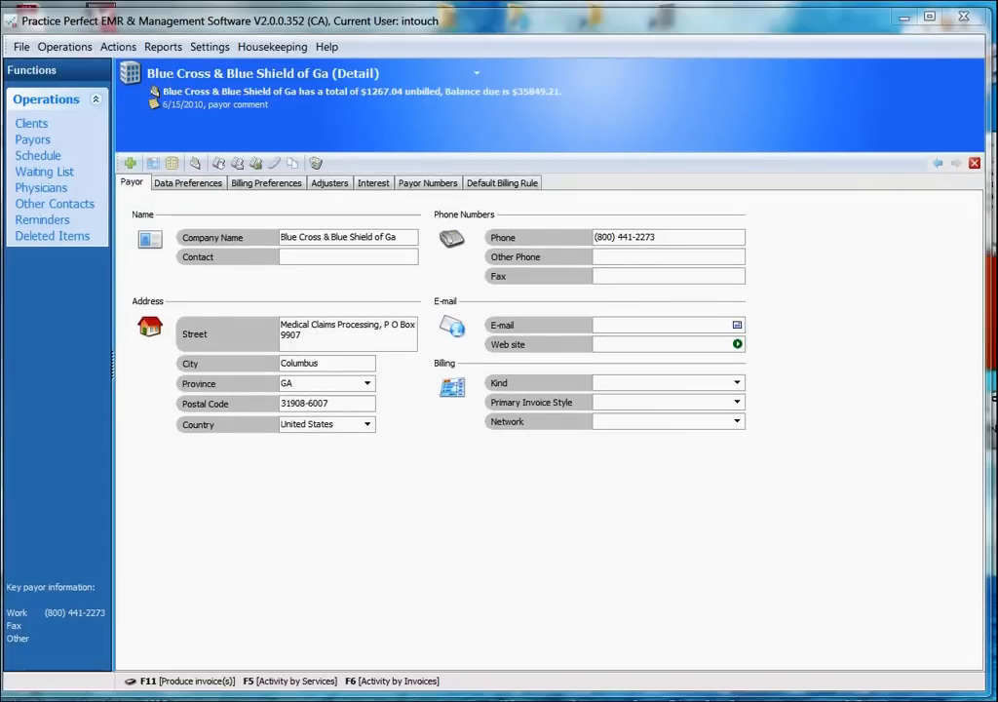
# In the Canadian edition, examine the Kind and Primary Invoice Style options for the Blue Cross & Blue Shield of Ga payor
pyautogui.click(737, 382)
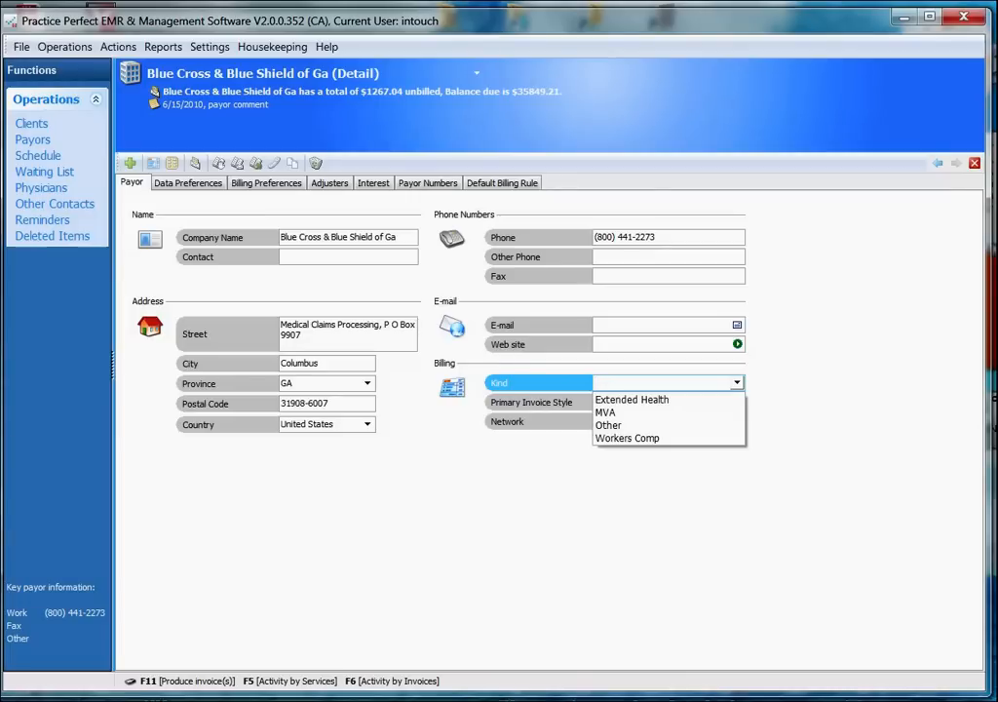
pyautogui.press('Escape')
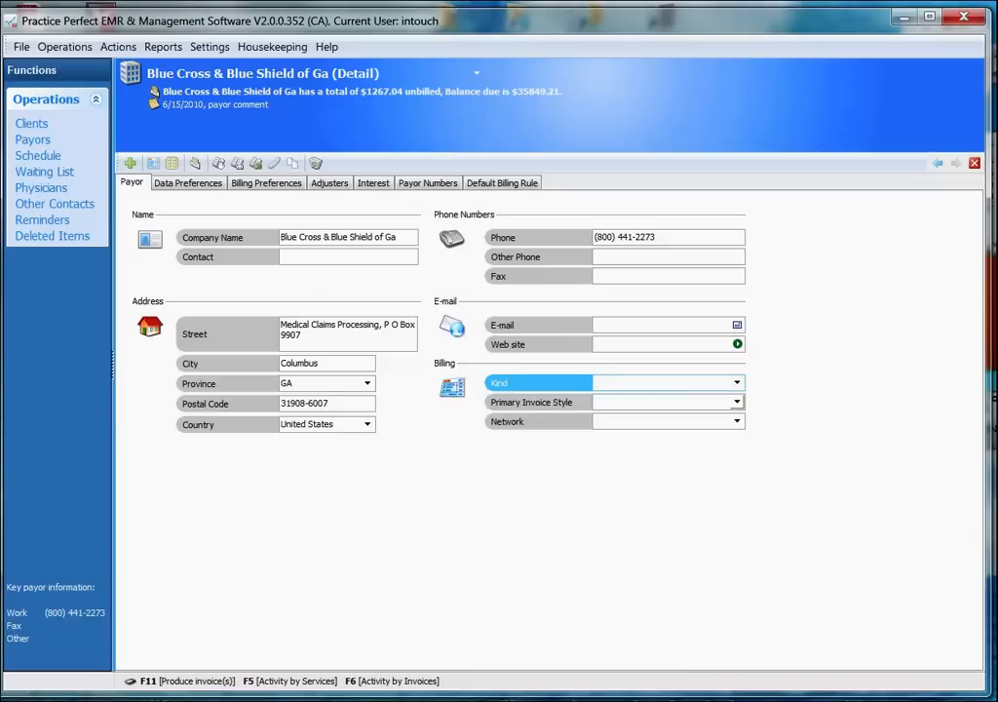
pyautogui.click(737, 402)
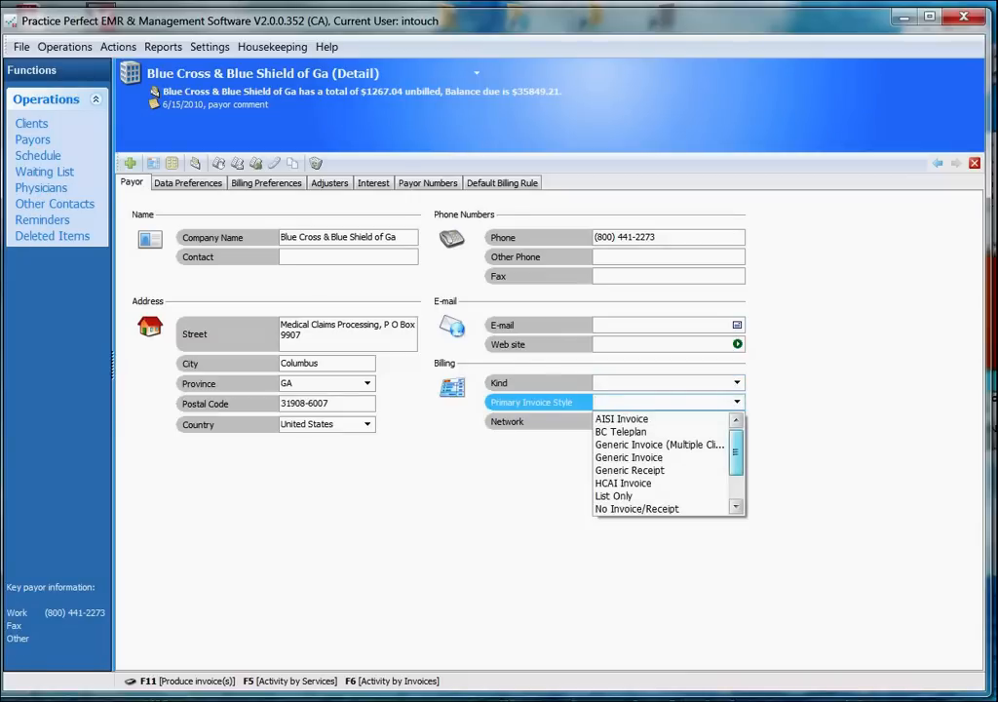
pyautogui.scroll(-2, 668, 463)
pyautogui.scroll(2, 667, 463)
pyautogui.scroll(-2, 668, 463)
pyautogui.scroll(2, 668, 463)
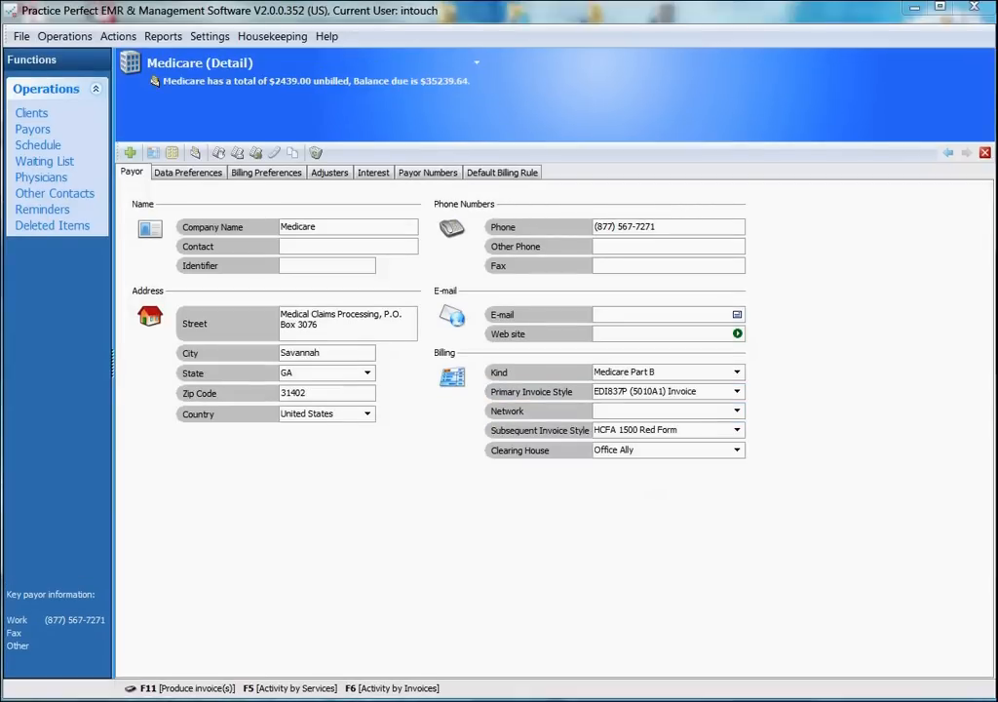
# Back in the US edition, enter the payor's identifier number in the Medicare record
pyautogui.click(326, 265)
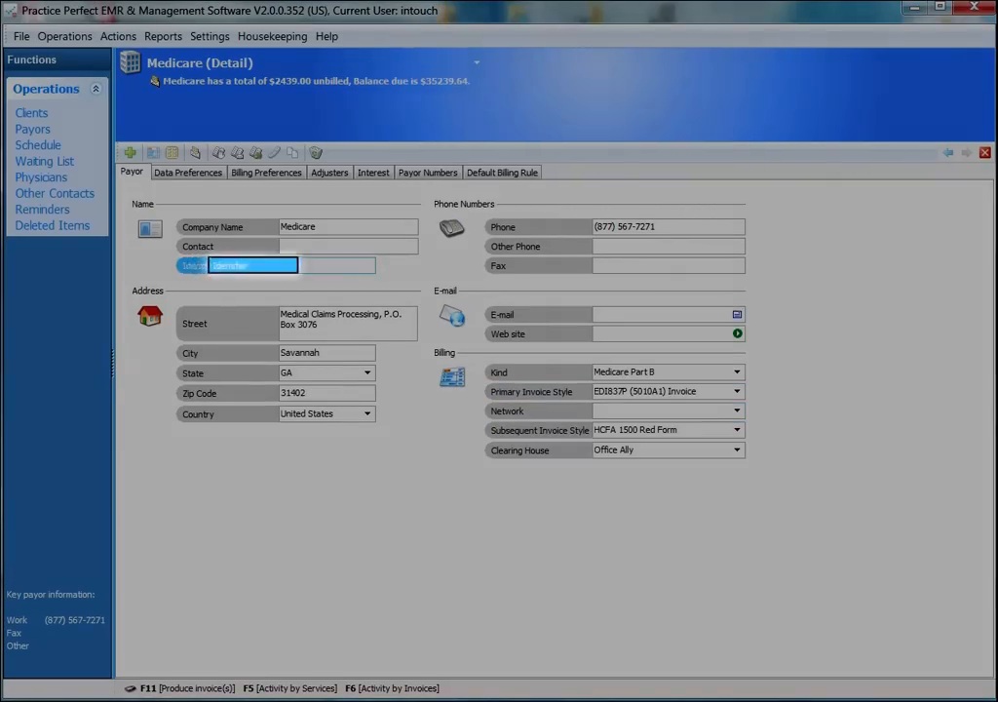
pyautogui.write('4546465465')
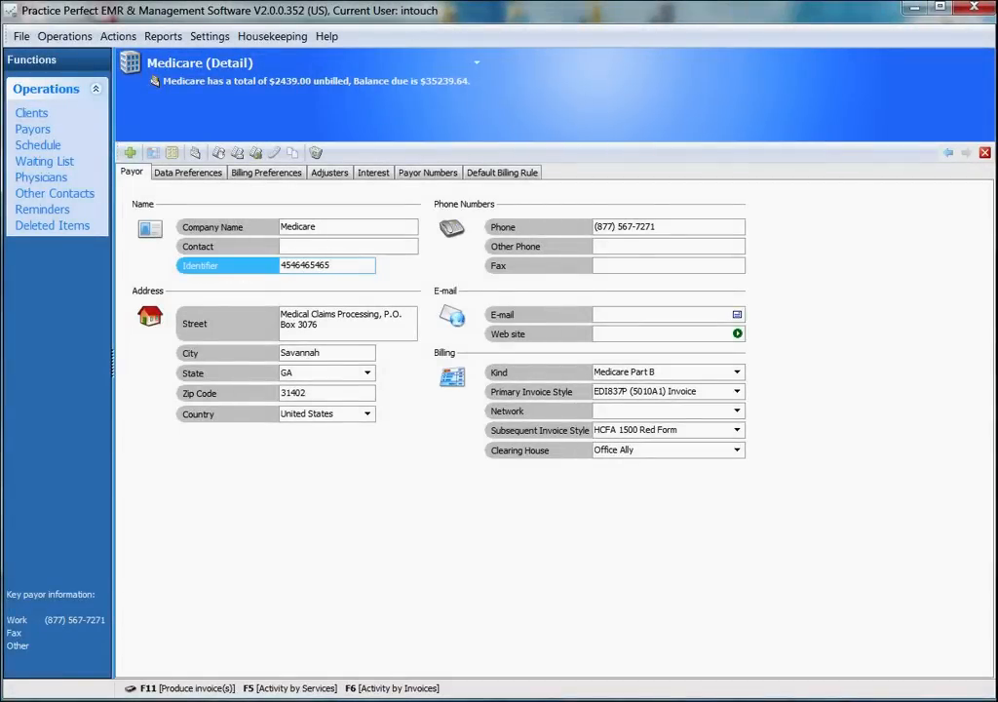
pyautogui.hotkey('ctrl', 'a')
# Review Medicare's Primary Invoice Style options, its Subsequent Invoice Style and its Identifier
pyautogui.click(737, 391)
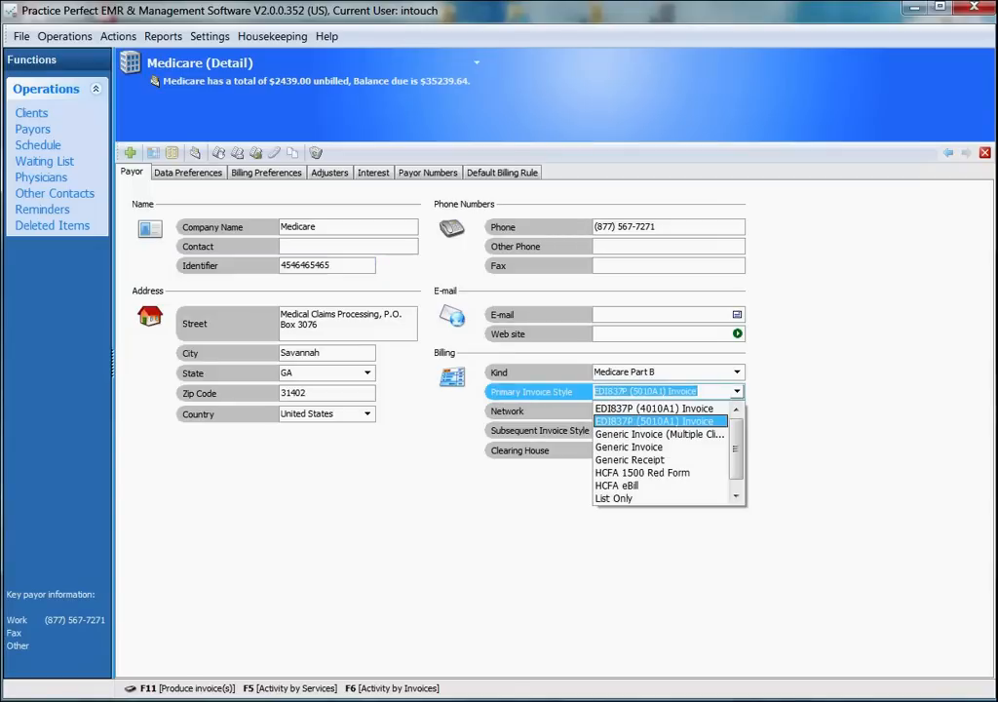
pyautogui.click(737, 391)
pyautogui.click(737, 391)
pyautogui.press('Return')
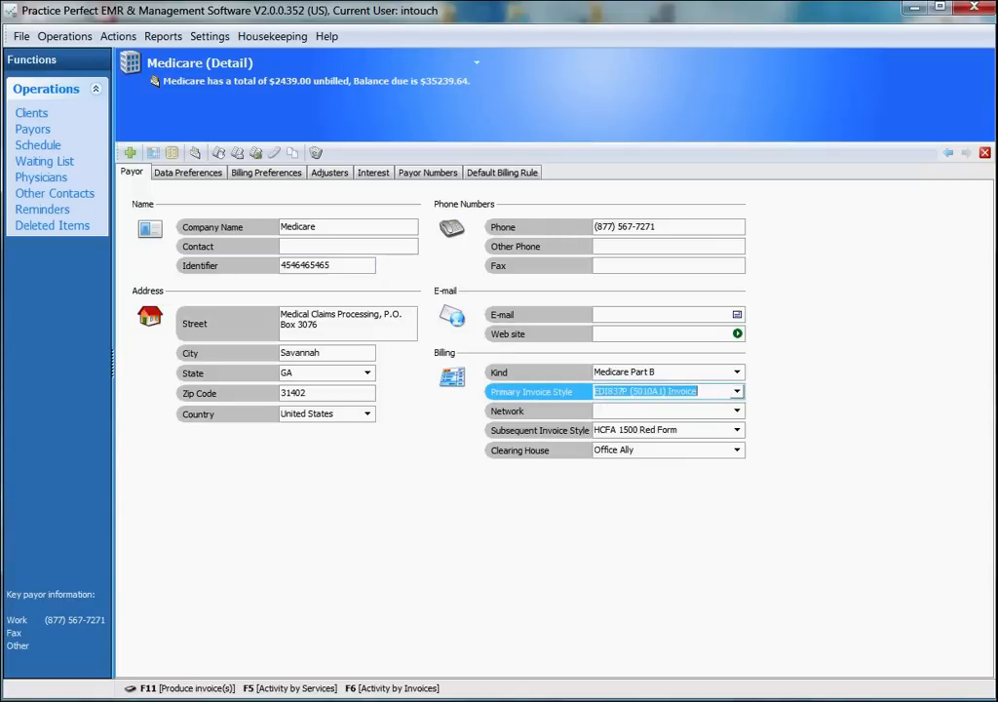
pyautogui.click(643, 430)
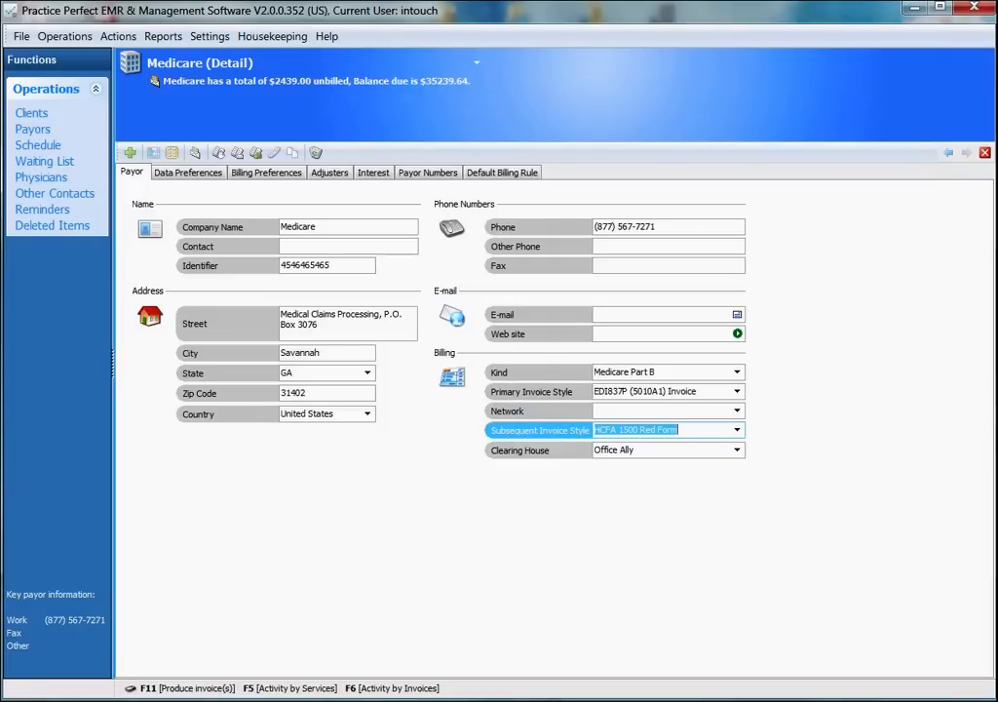
pyautogui.click(326, 265)
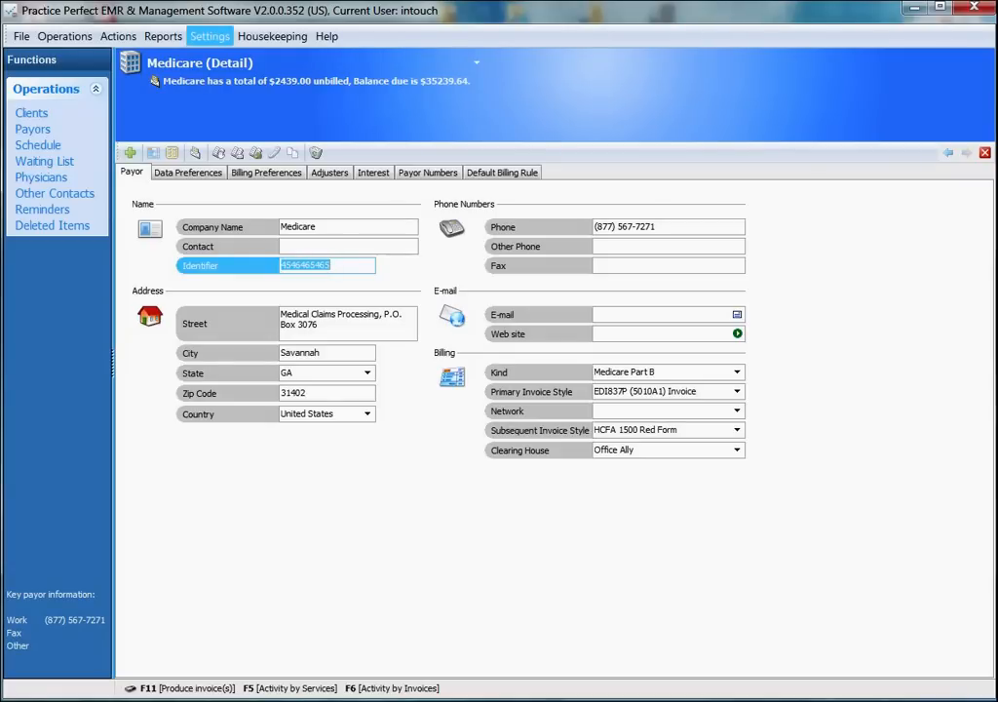
# In the EDI837 invoice settings, enter the payor identifier for 21st Century Insurance
pyautogui.click(210, 36)
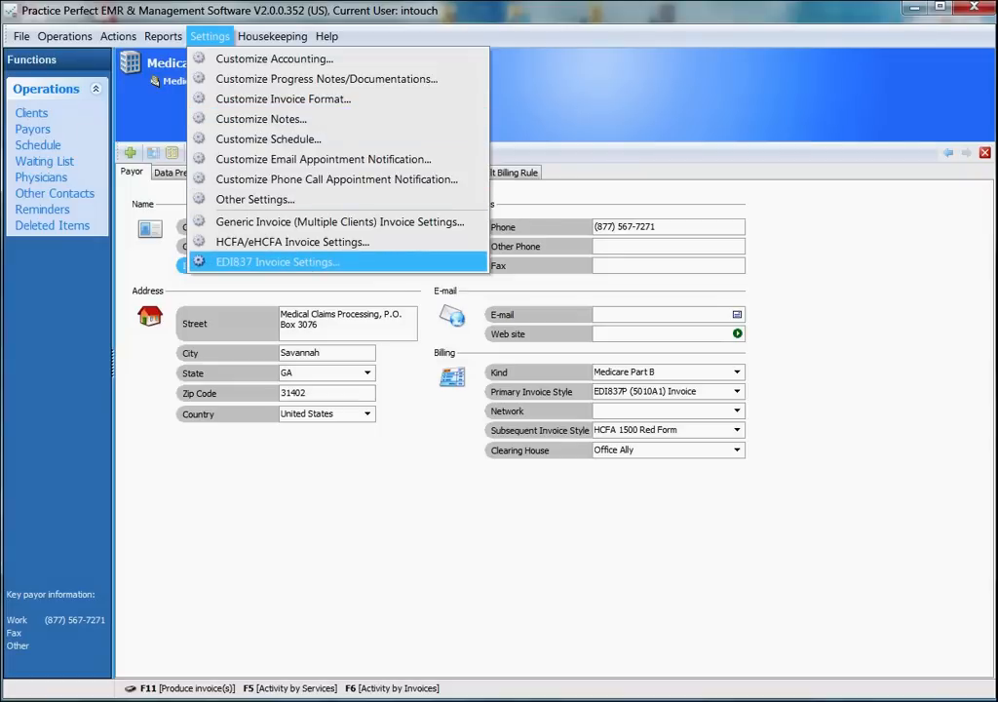
pyautogui.click(276, 261)
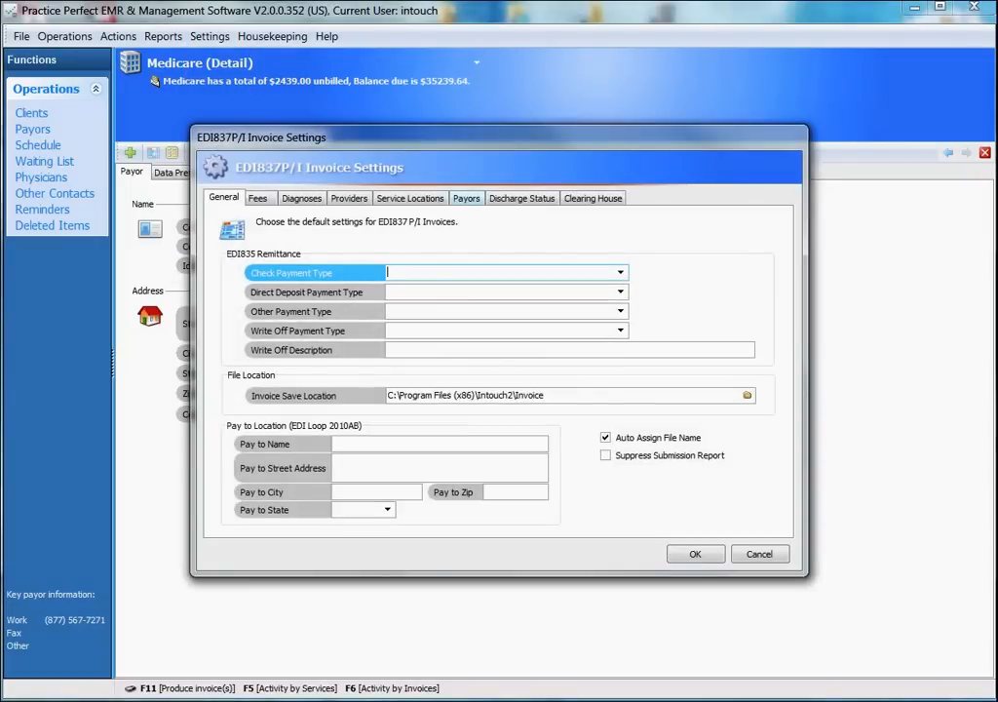
pyautogui.click(466, 198)
pyautogui.click(522, 325)
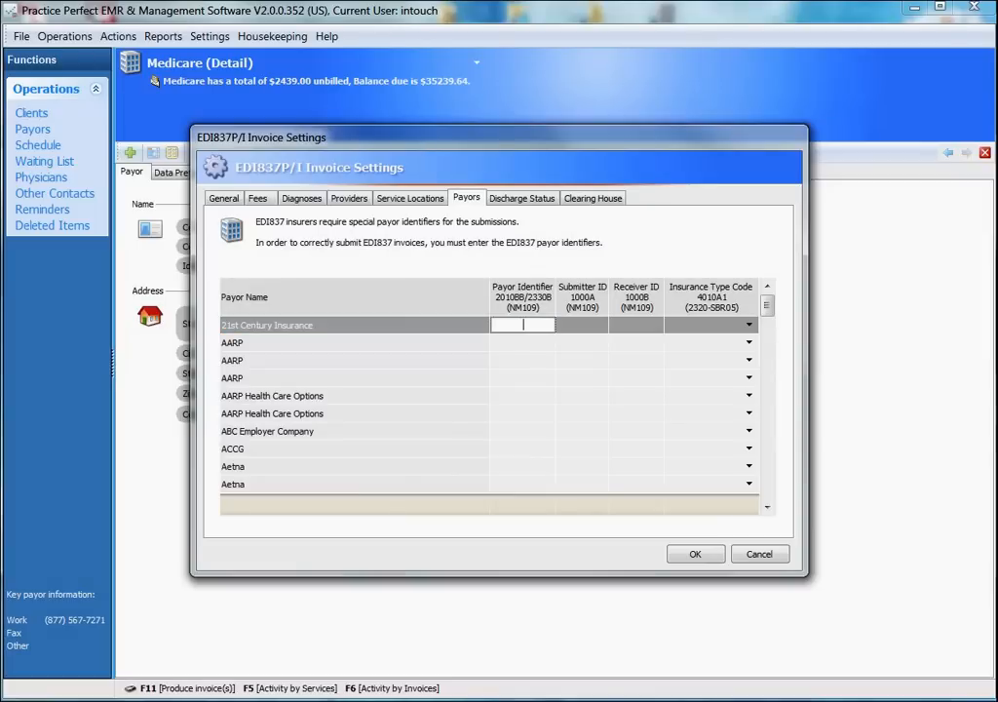
pyautogui.write('454545454')
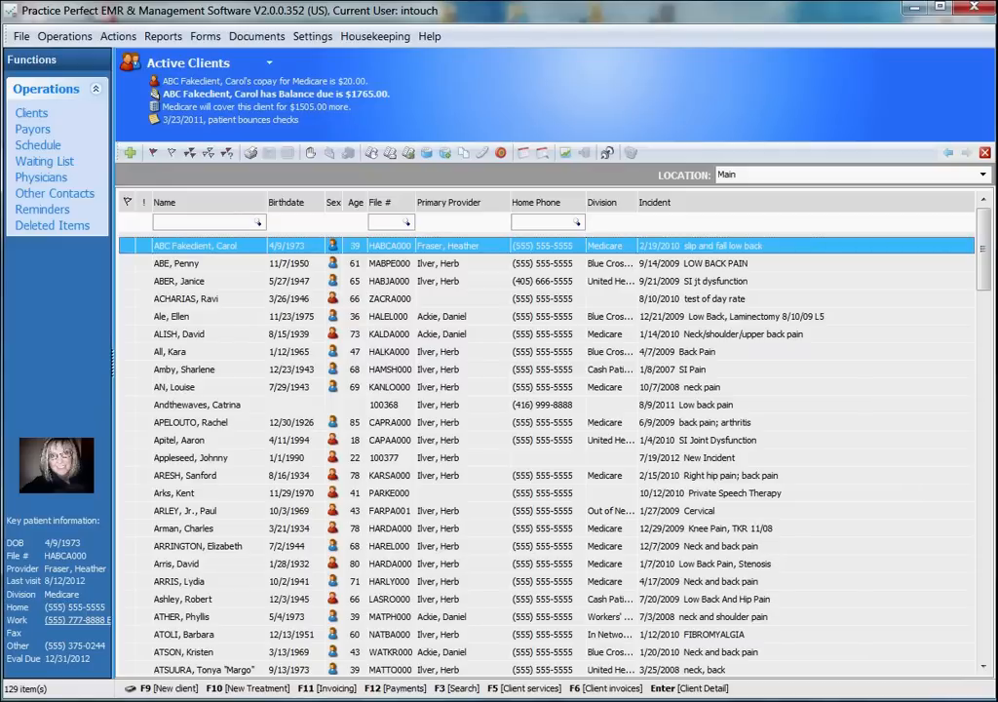
# Open the selected client's billing rules for the slip and fall low back incident and review the payor choices for the Medicare rule
pyautogui.press('Return')
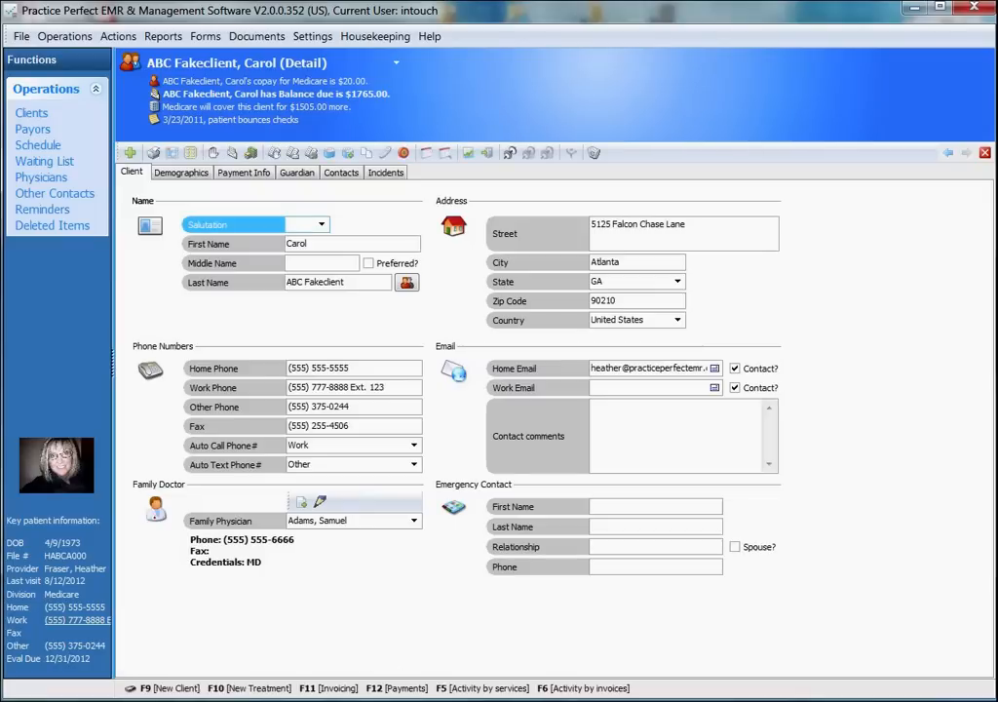
pyautogui.click(385, 173)
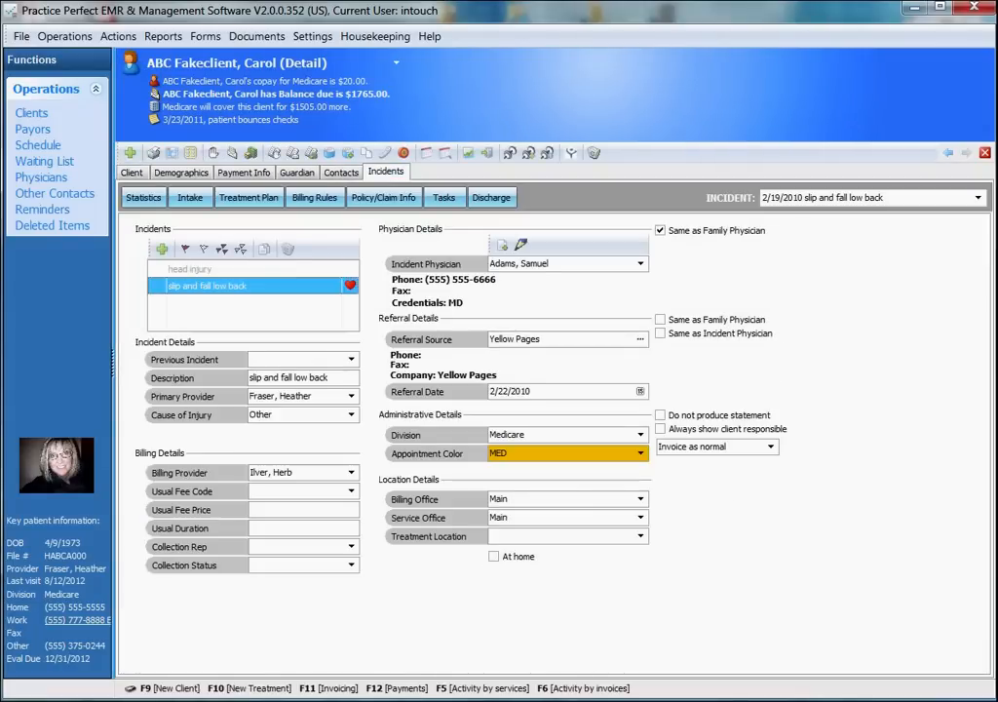
pyautogui.click(314, 197)
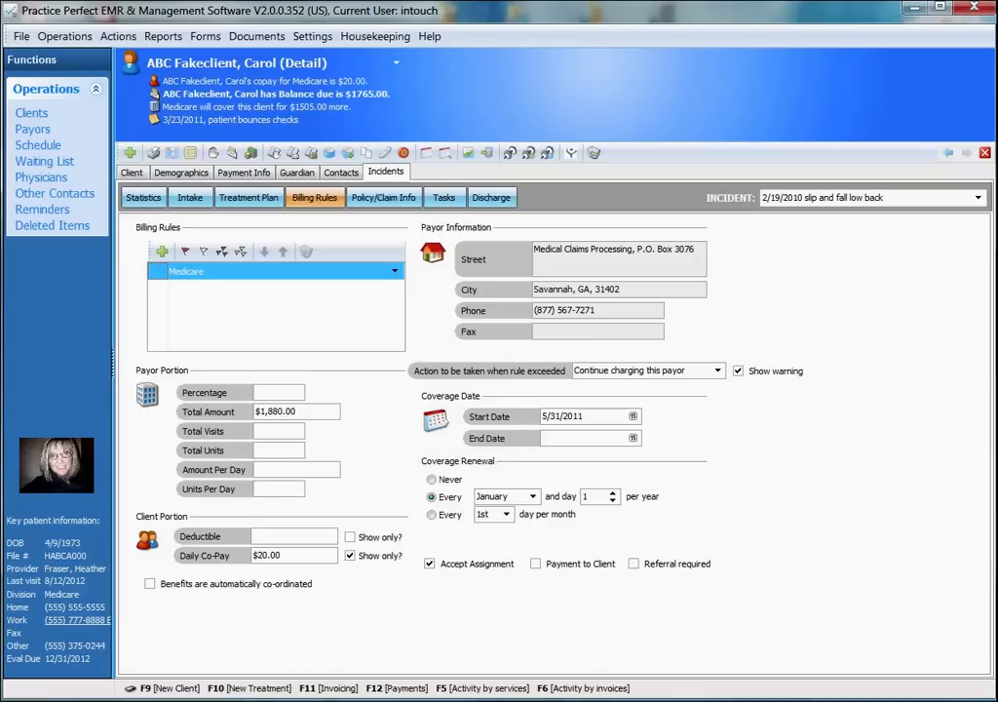
pyautogui.click(395, 270)
pyautogui.click(195, 530)
pyautogui.hotkey('alt', 'Down')
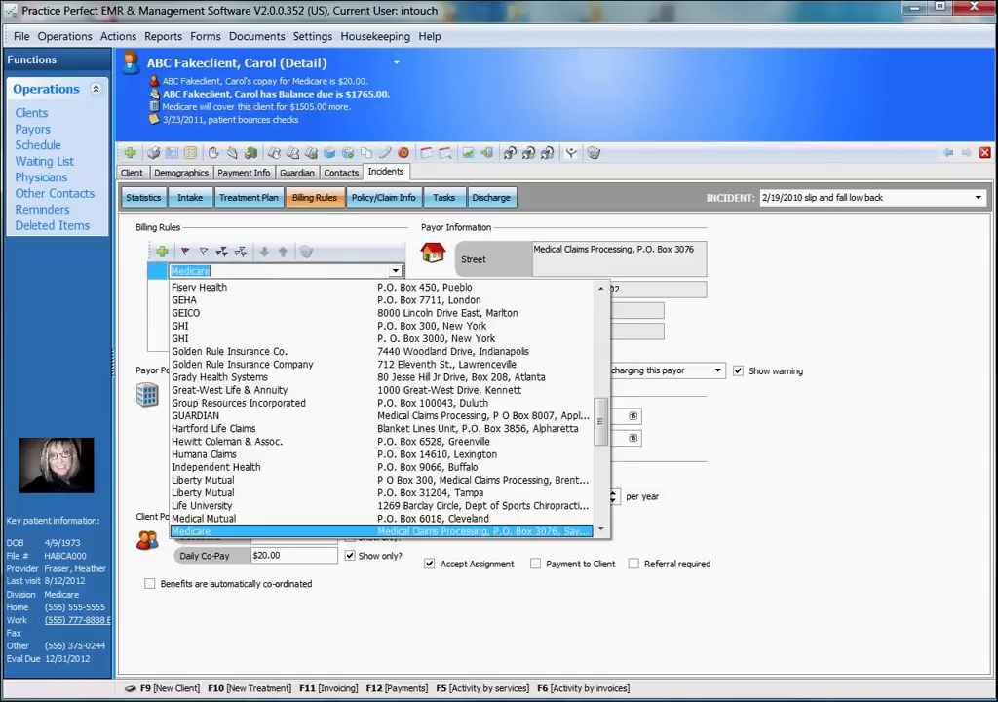
pyautogui.press('Escape')
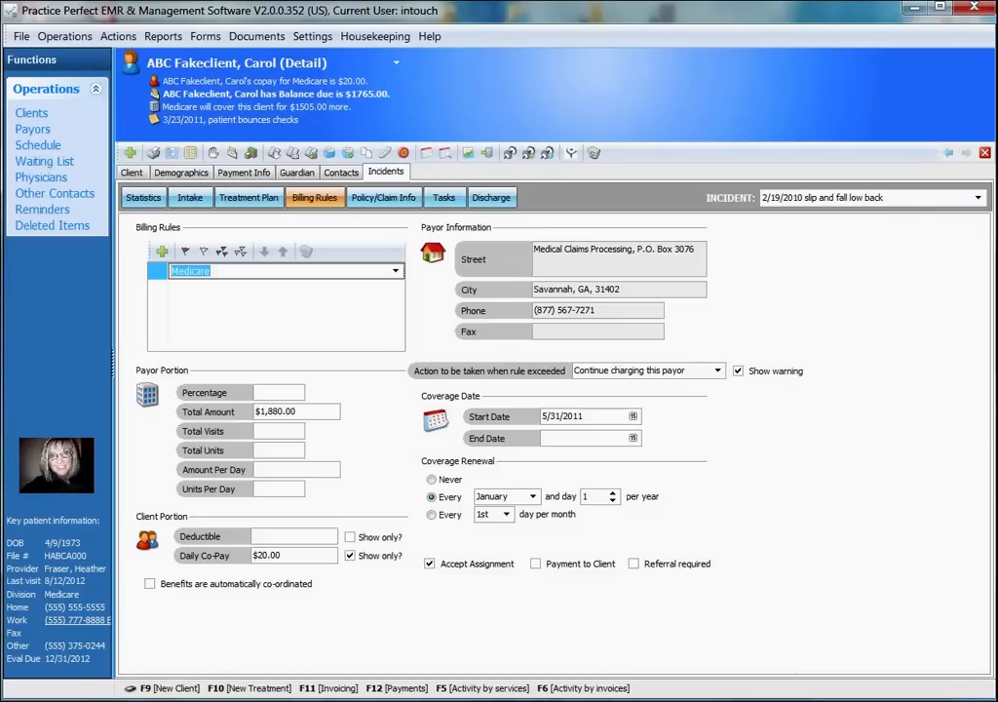
# Add AARP as the second payor below Medicare in the incident's billing rules
pyautogui.press('Down')
pyautogui.hotkey('alt', 'Down')
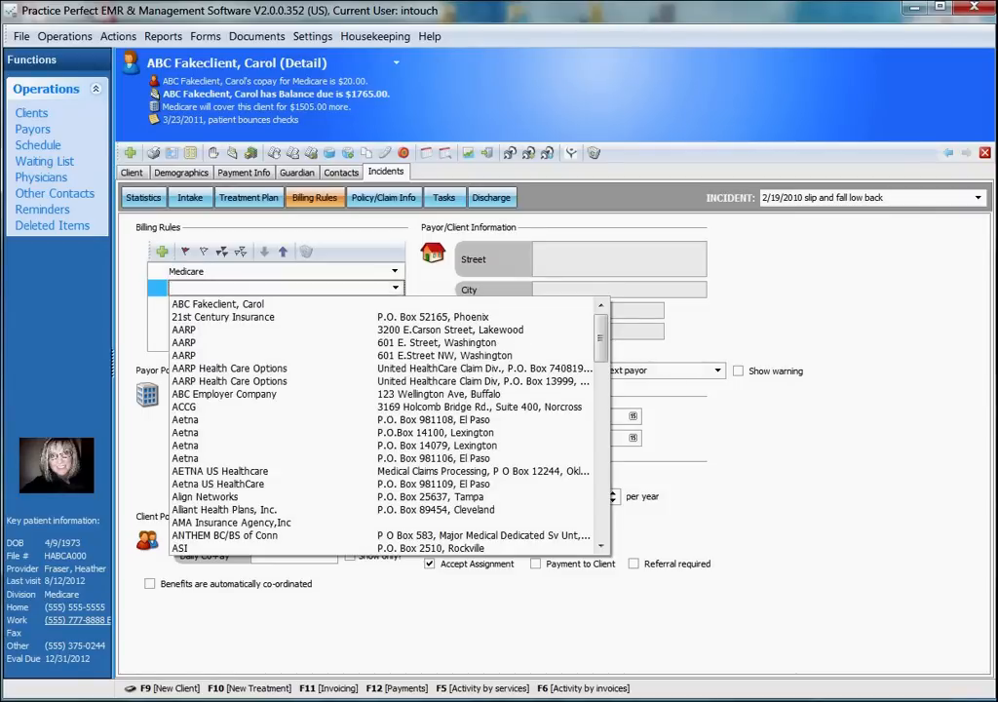
pyautogui.press('Down')
pyautogui.press('Down')
pyautogui.press('Down')
pyautogui.press('Down')
pyautogui.press('Return')
pyautogui.press('Up')
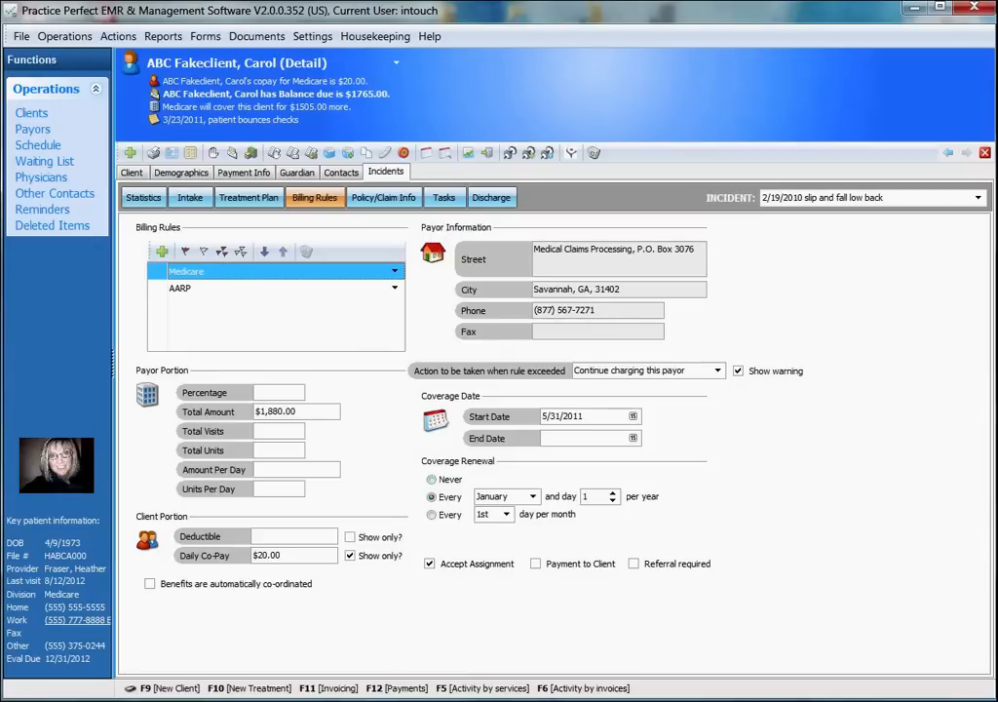
pyautogui.press('Down')
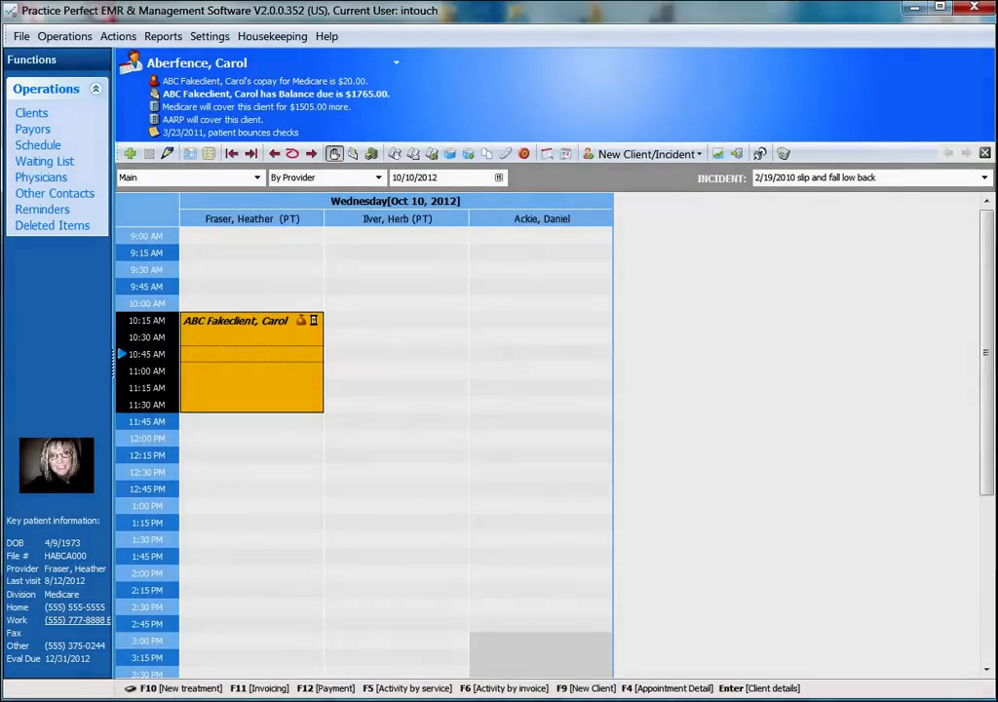
# Start a new treatment for the client scheduled on 10/10/2012, keeping fee item 97140 and location code 11
pyautogui.press('F10')
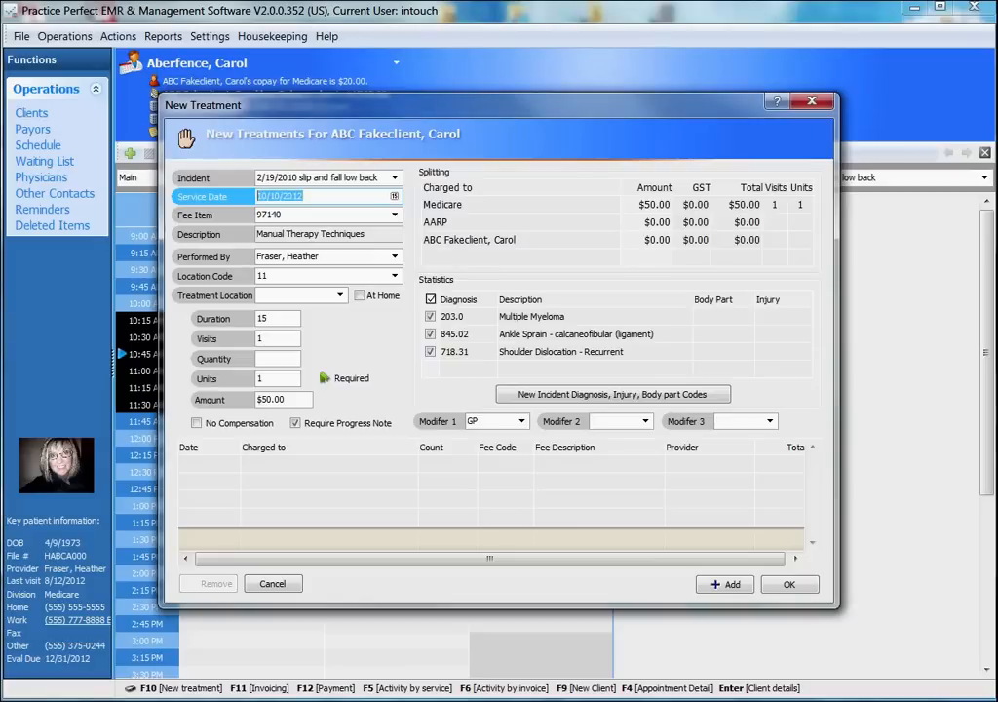
pyautogui.press('Tab')
pyautogui.hotkey('alt', 'Down')
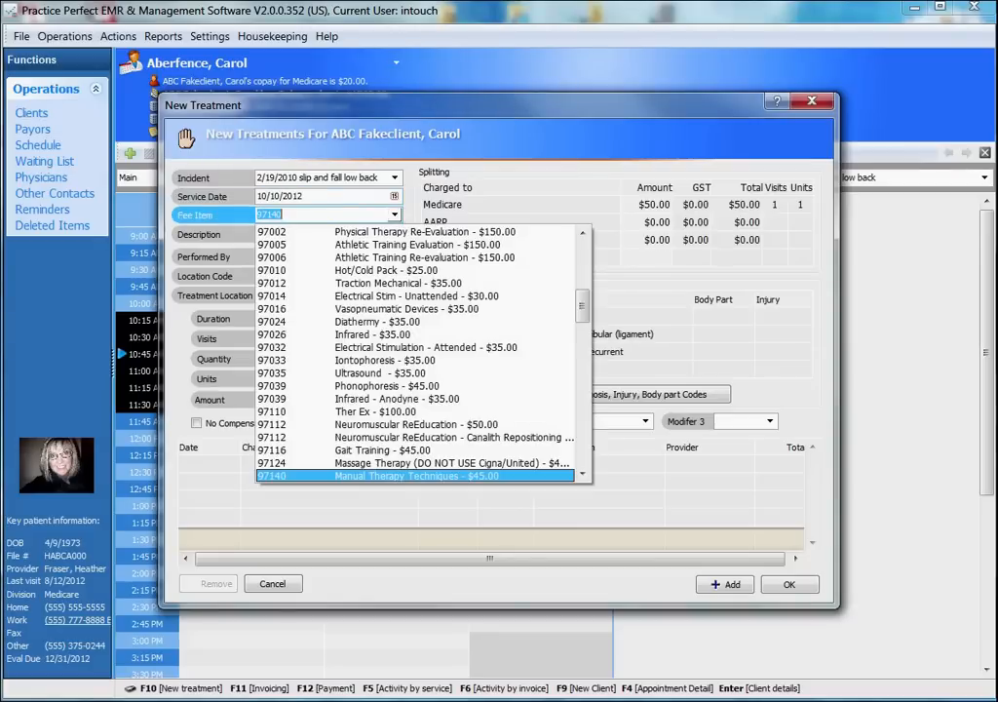
pyautogui.hotkey('alt', 'Up')
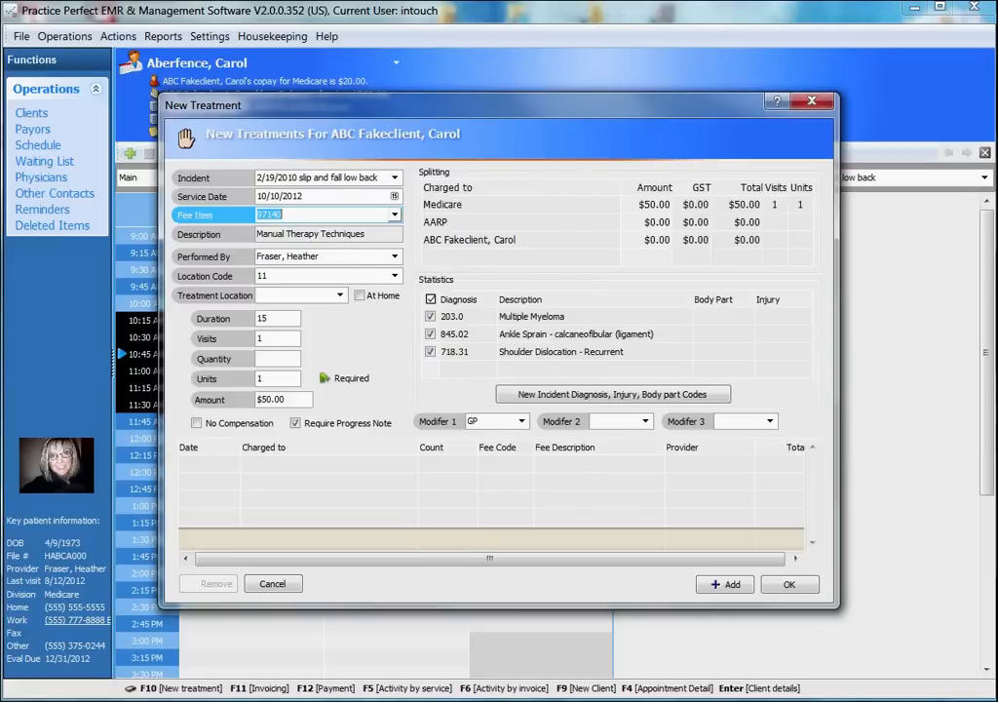
pyautogui.hotkey('alt', 'Down')
pyautogui.hotkey('alt', 'Up')
pyautogui.press('Tab')
pyautogui.press('Tab')
pyautogui.hotkey('alt', 'Down')
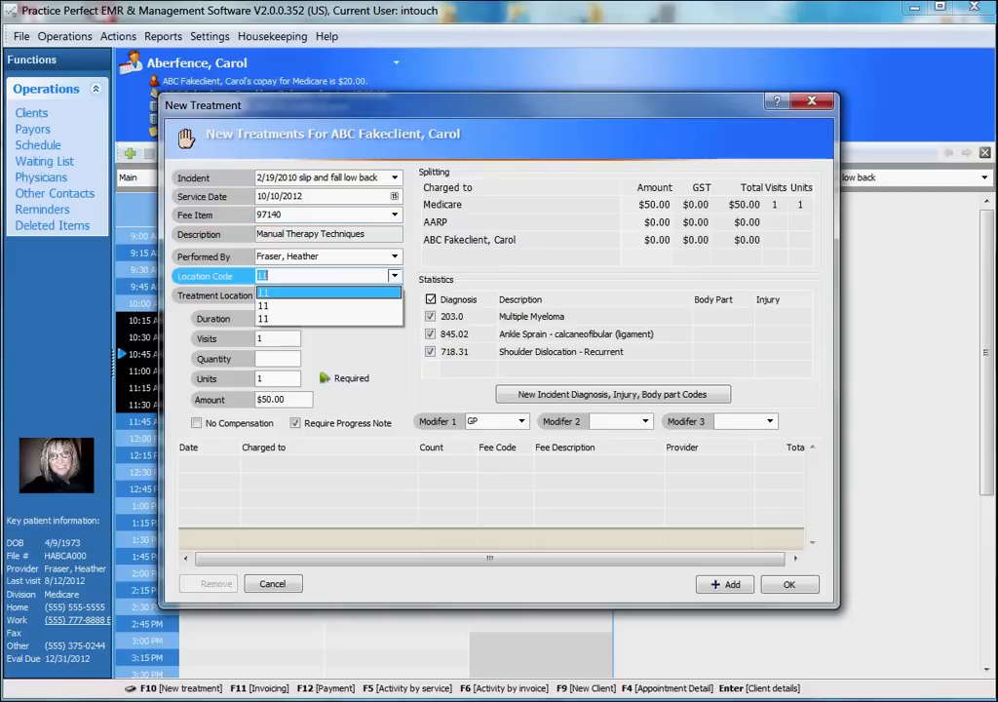
pyautogui.hotkey('alt', 'Up')
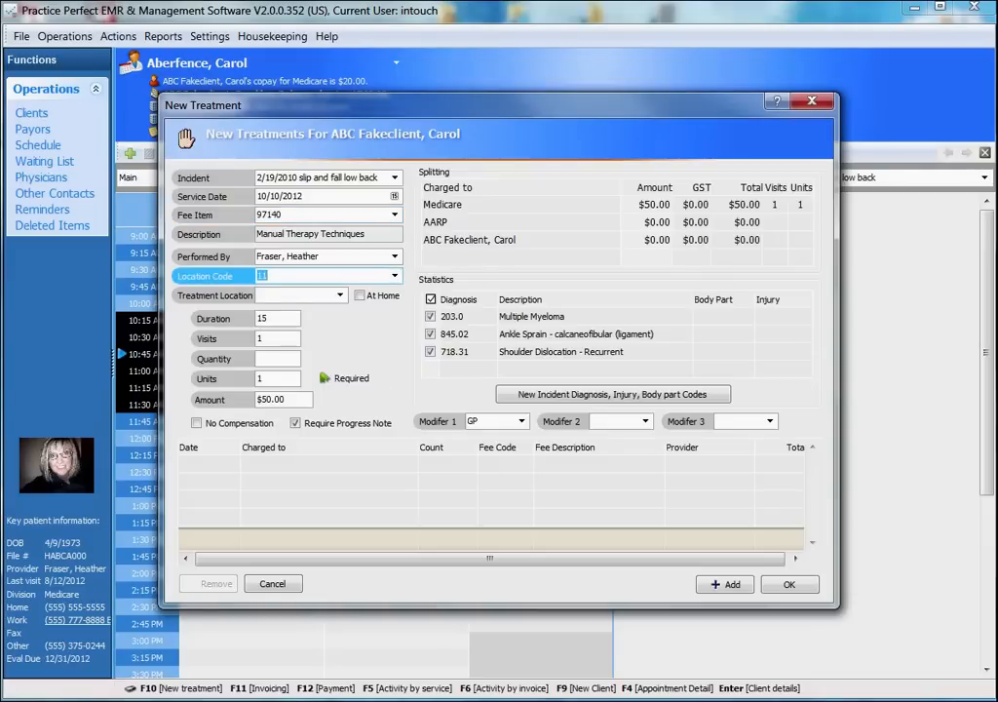
# Set the Manual Therapy Techniques treatment's units to 2
pyautogui.click(277, 379)
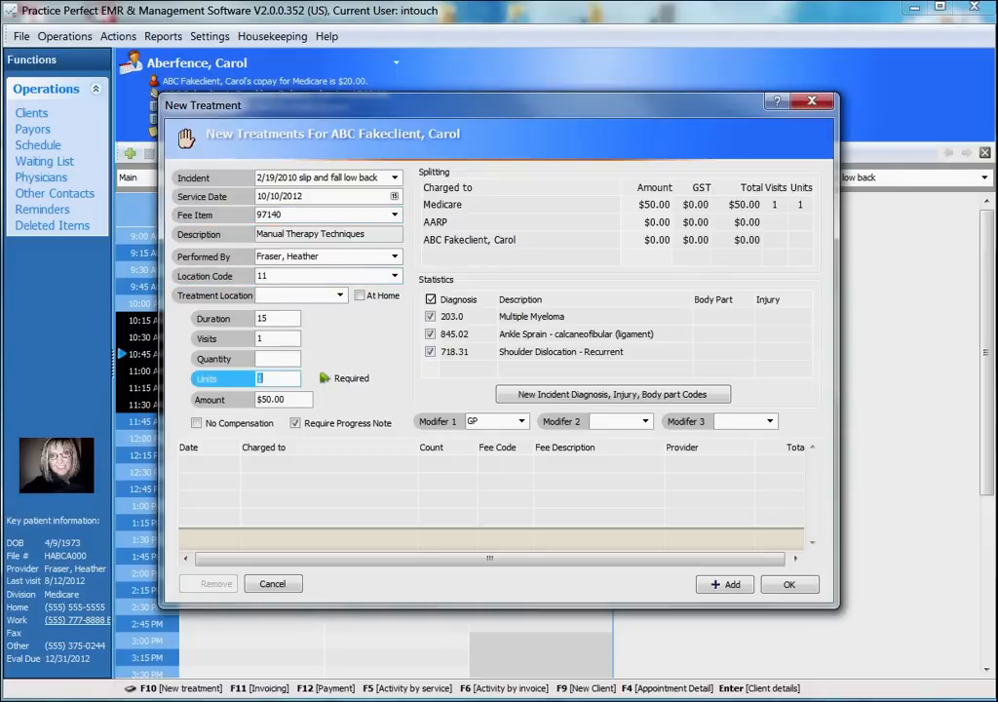
pyautogui.write('2')
pyautogui.press('Tab')
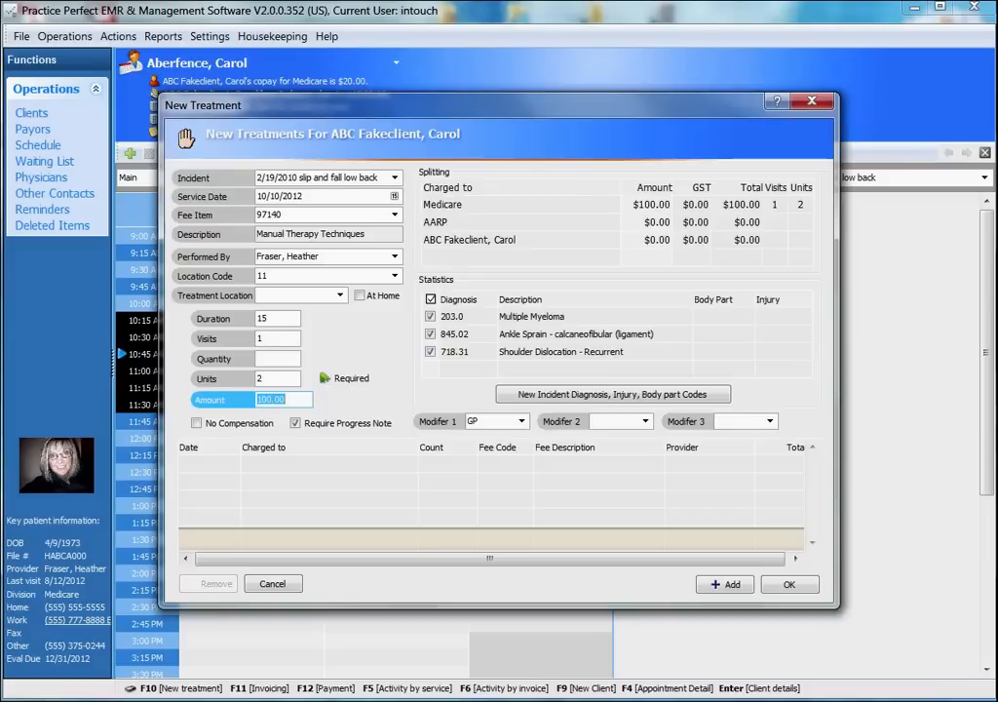
# Keep all three diagnoses and modifier GP on the 97140 treatment and add it to the treatment list
pyautogui.press('Tab')
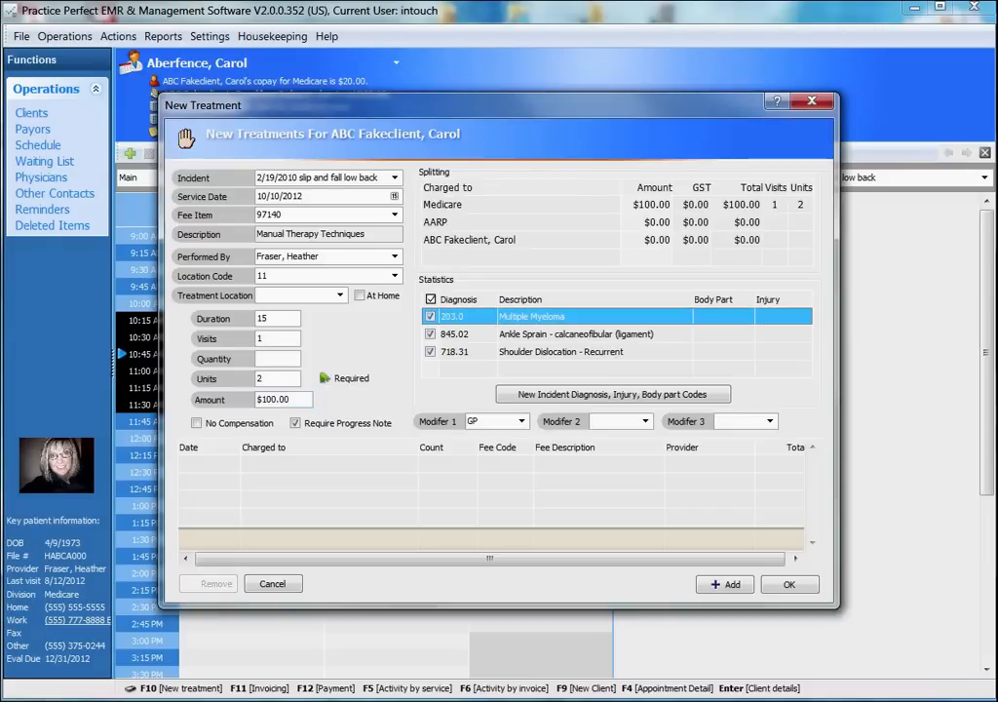
pyautogui.press('space')
pyautogui.press('space')
pyautogui.press('Down')
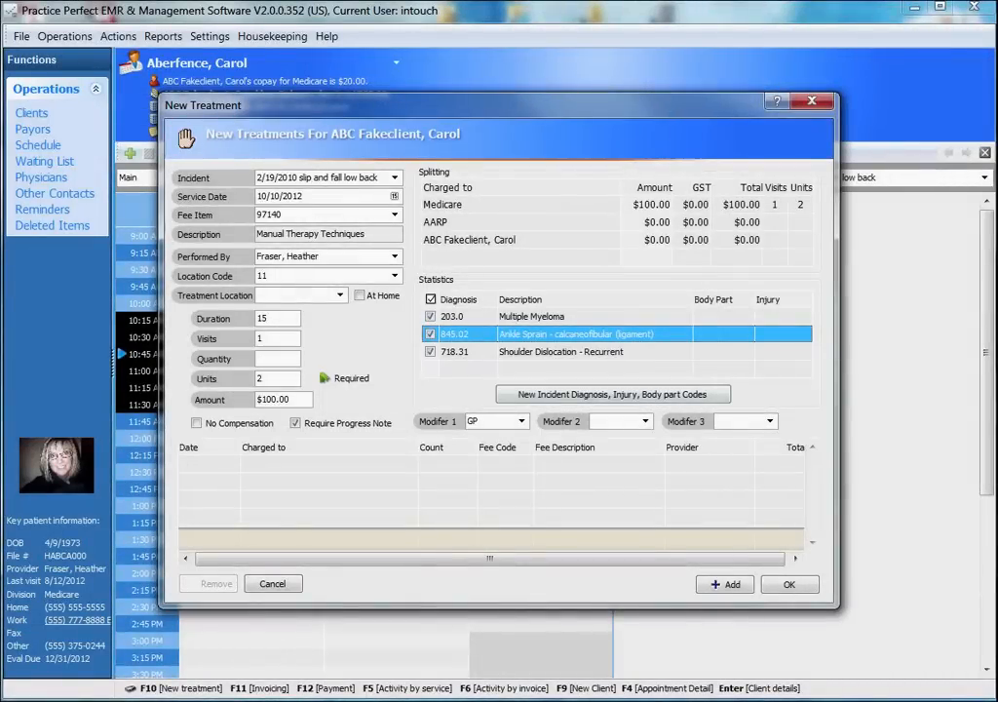
pyautogui.press('Tab')
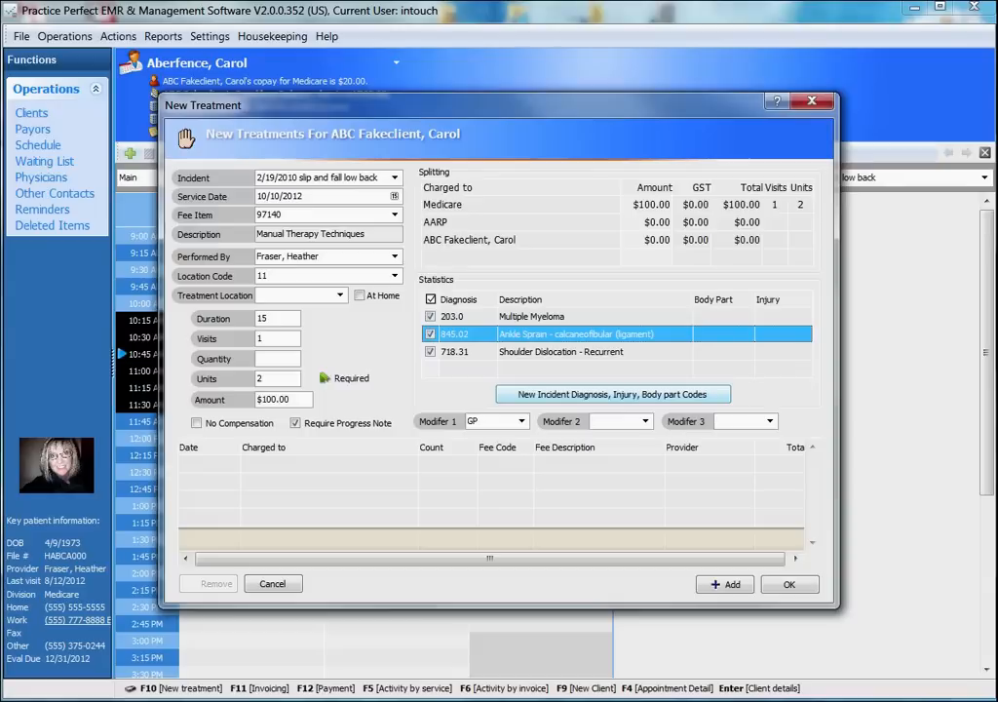
pyautogui.click(522, 422)
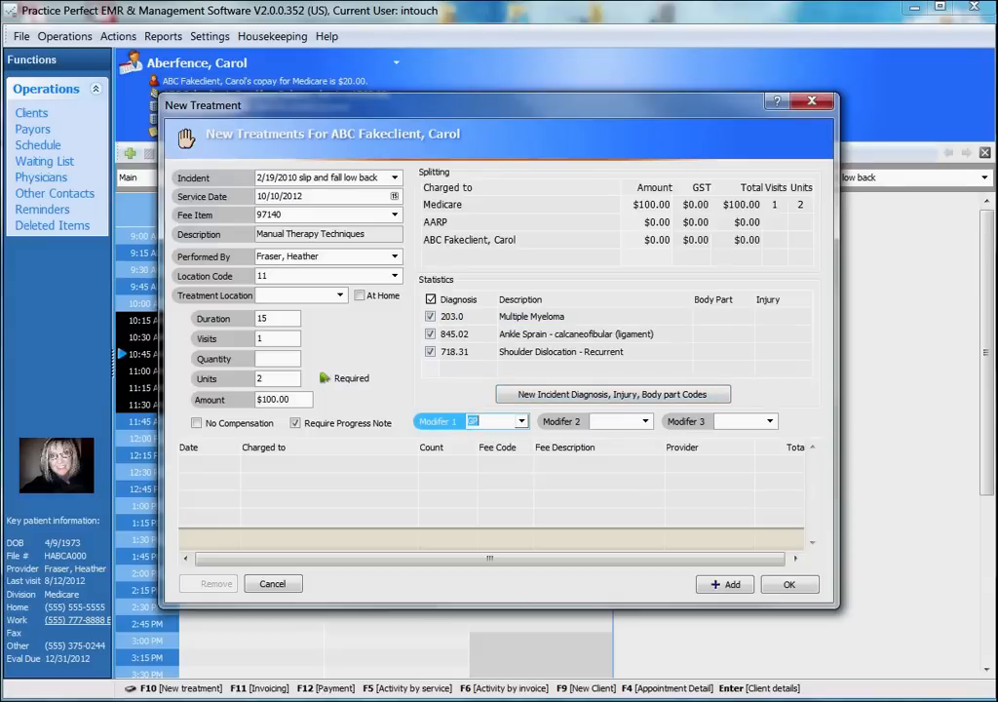
pyautogui.press('Return')
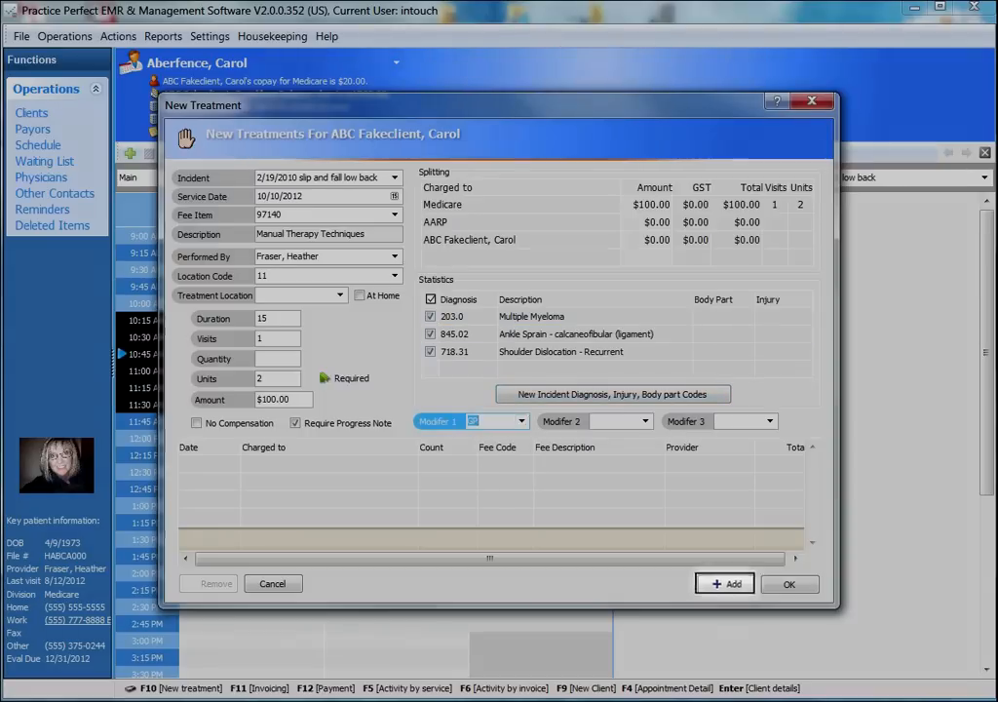
pyautogui.press('Tab')
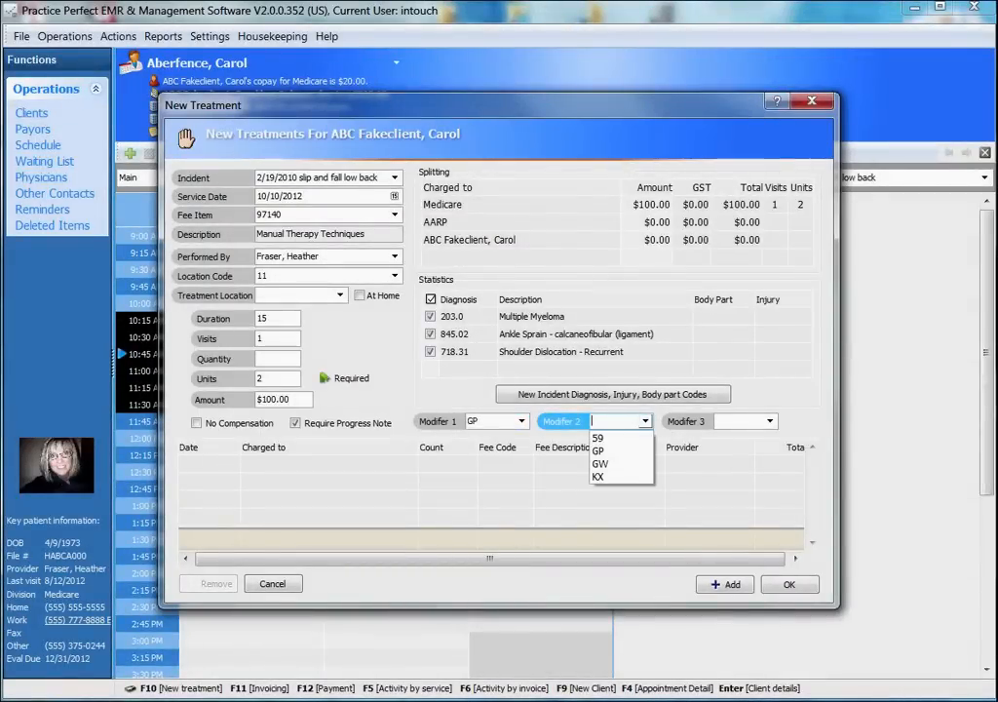
pyautogui.press('Escape')
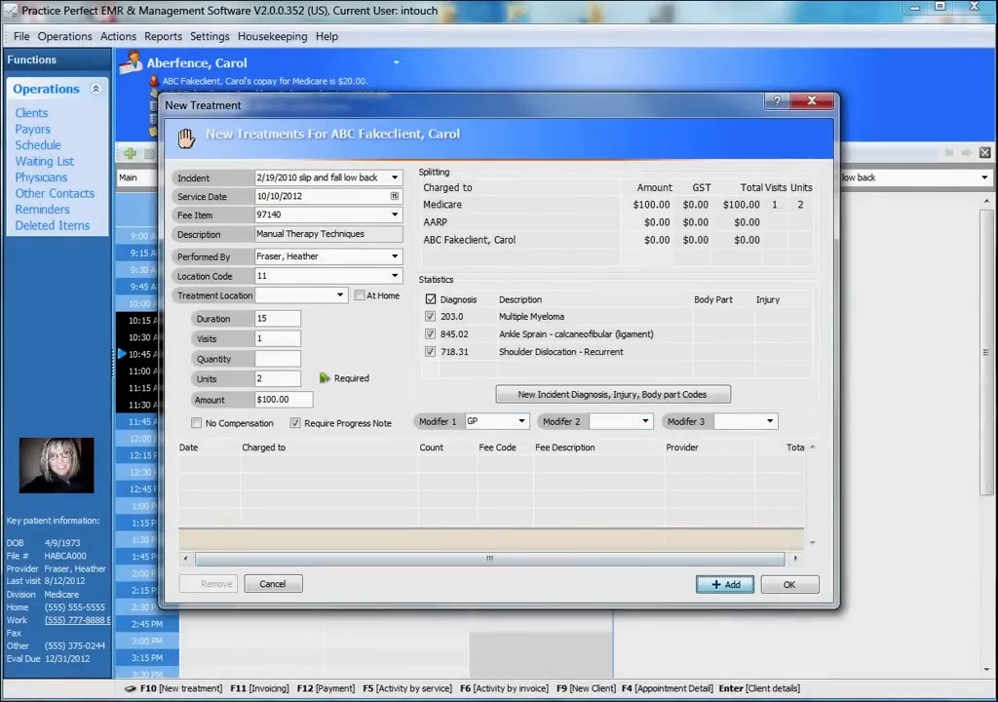
pyautogui.press('Return')
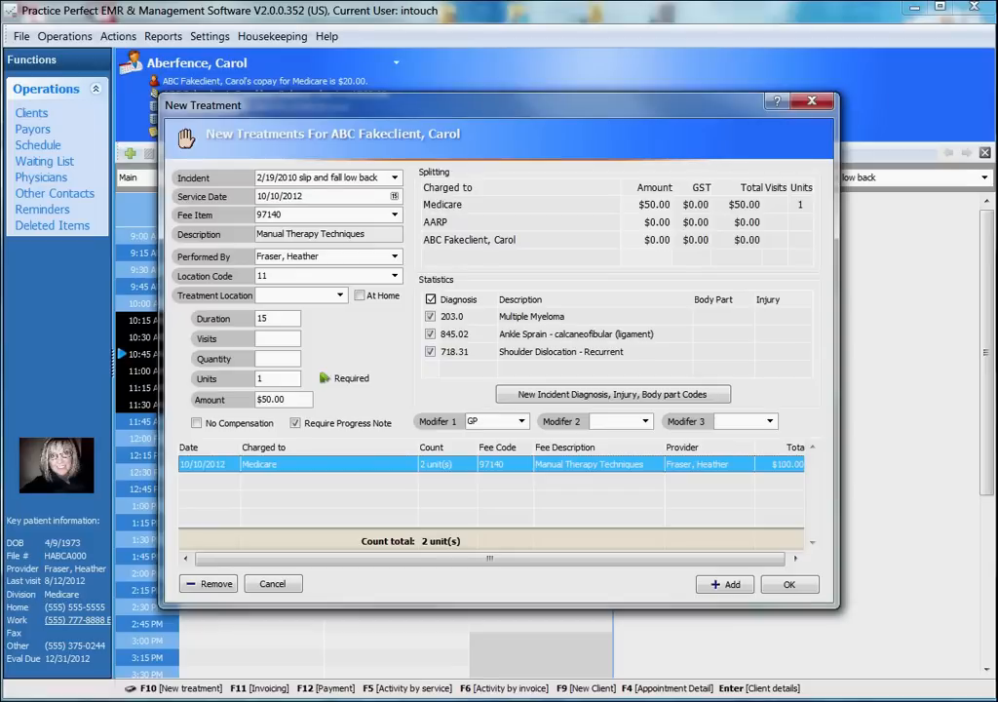
# Add a 97006 Athletic Training Re-evaluation treatment with 2 units to the treatment list
pyautogui.press('Tab')
pyautogui.press('Tab')
pyautogui.hotkey('alt', 'Down')
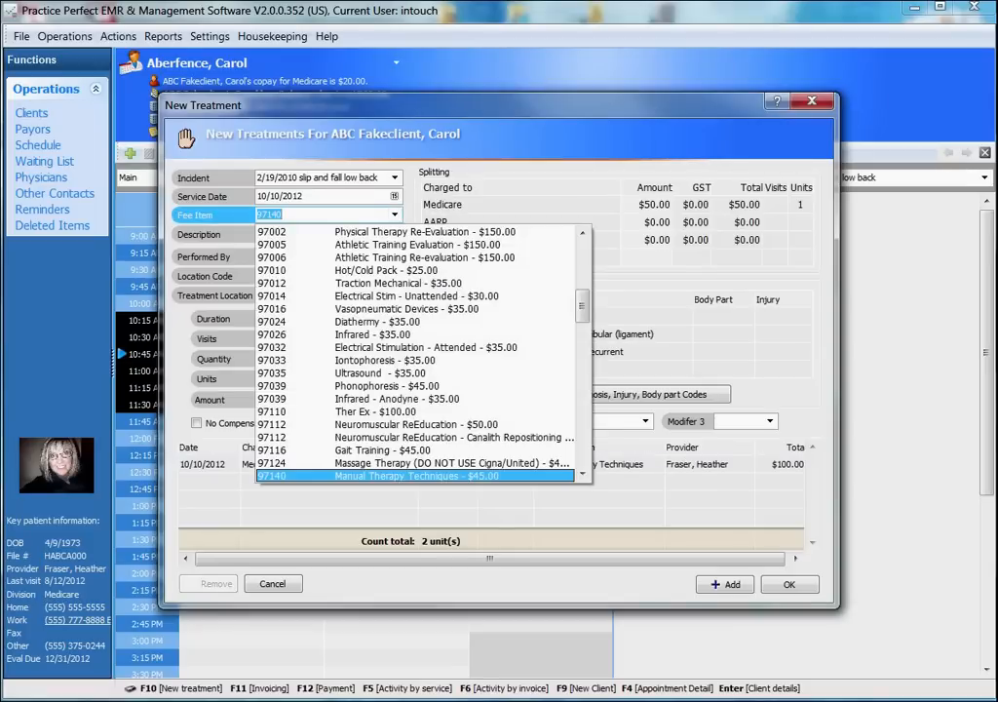
pyautogui.write('97006')
pyautogui.press('Return')
pyautogui.click(278, 378)
pyautogui.write('2')
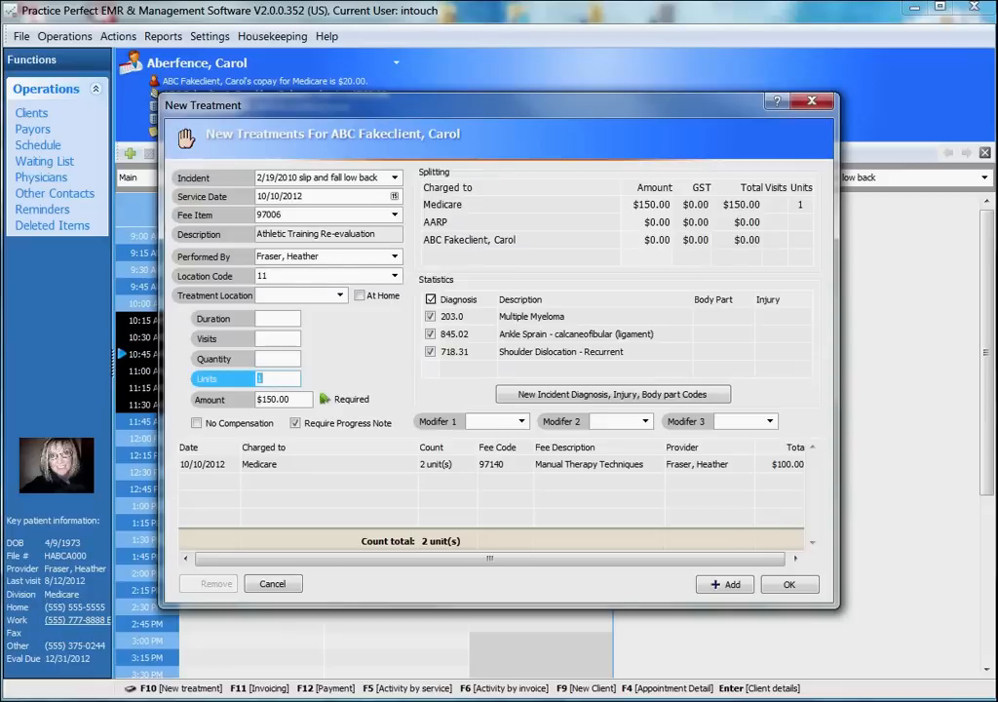
pyautogui.press('Return')
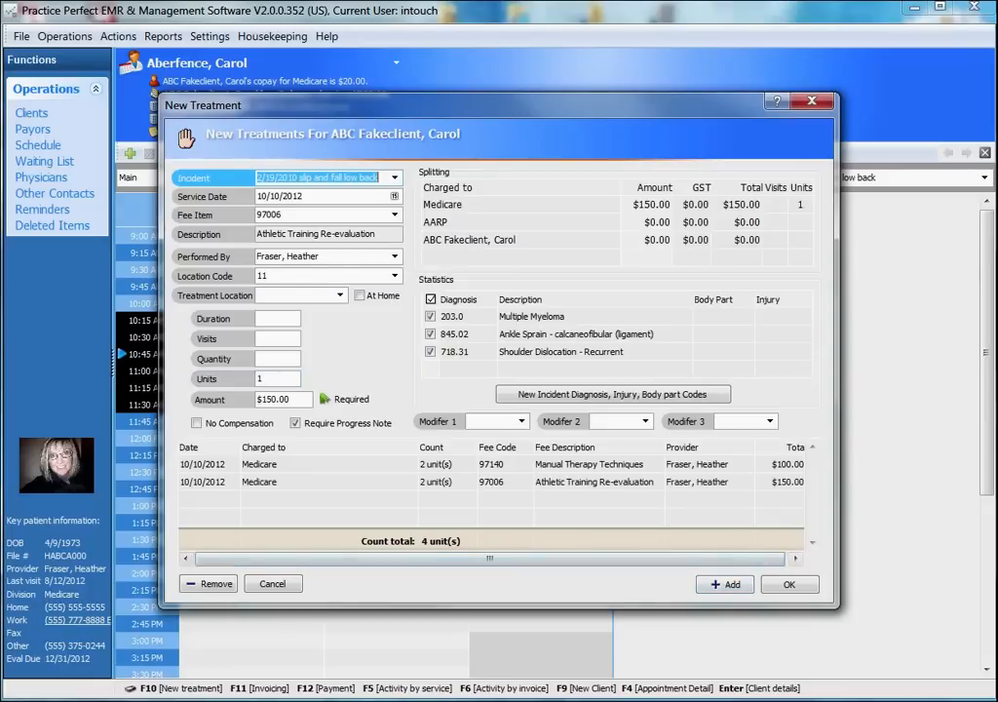
# Add another 97006 treatment with service date 10/1/2012 and save the new treatments
pyautogui.press('Tab')
pyautogui.hotkey('alt', 'Down')
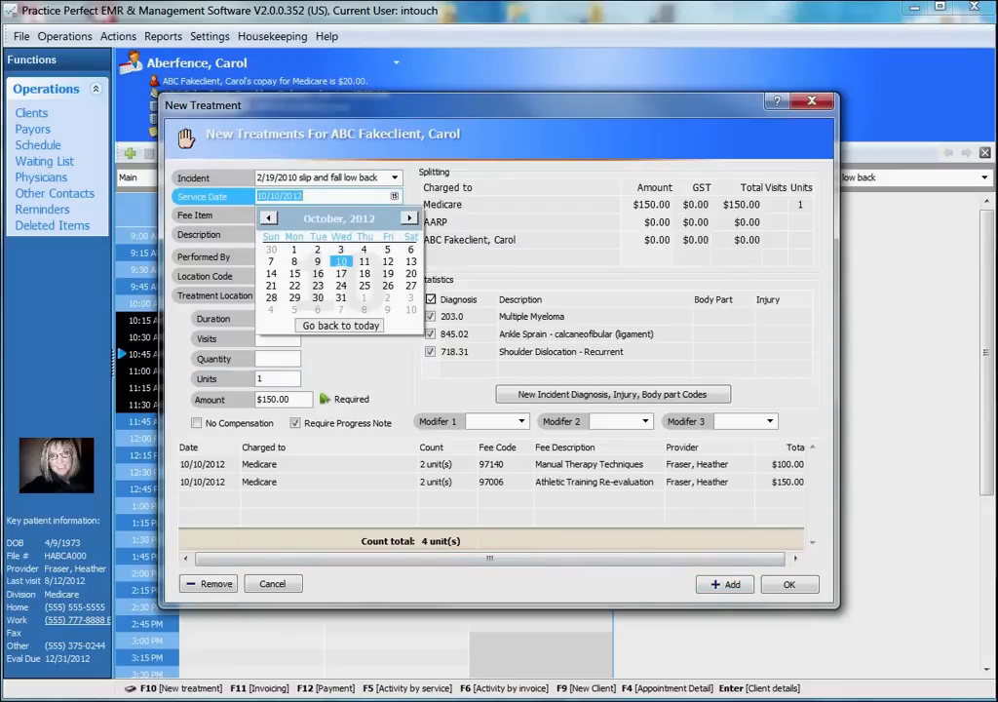
pyautogui.press('Up')
pyautogui.press('Left')
pyautogui.press('Left')
pyautogui.press('Return')
pyautogui.press('Return')
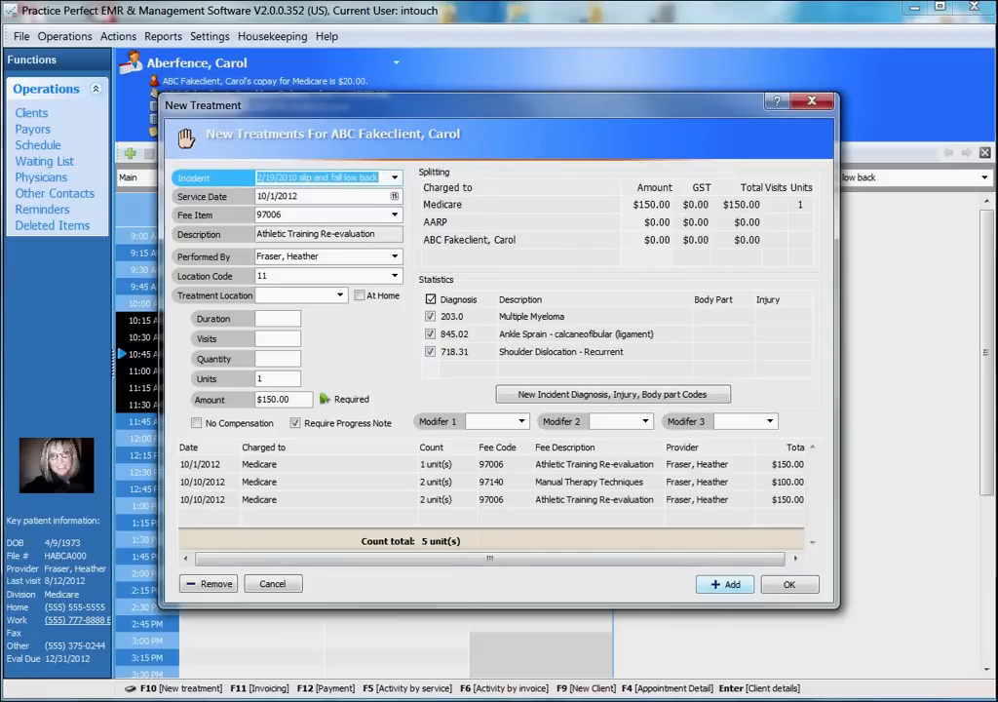
pyautogui.hotkey('alt', 'o')
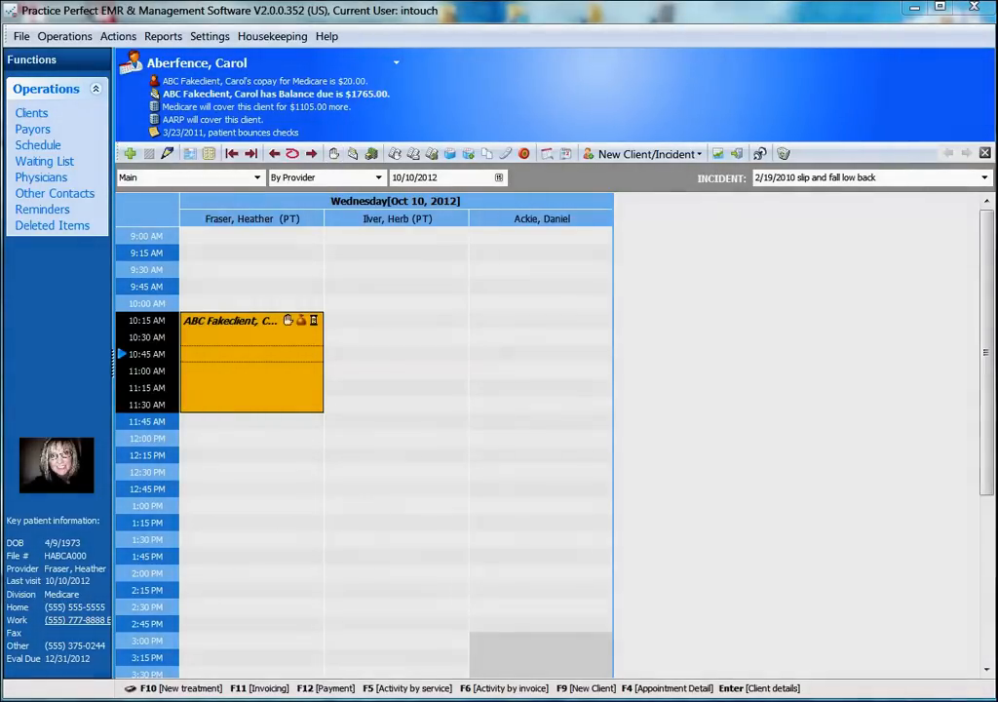
# Open the client's detail record and view the activities by service
pyautogui.press('Return')
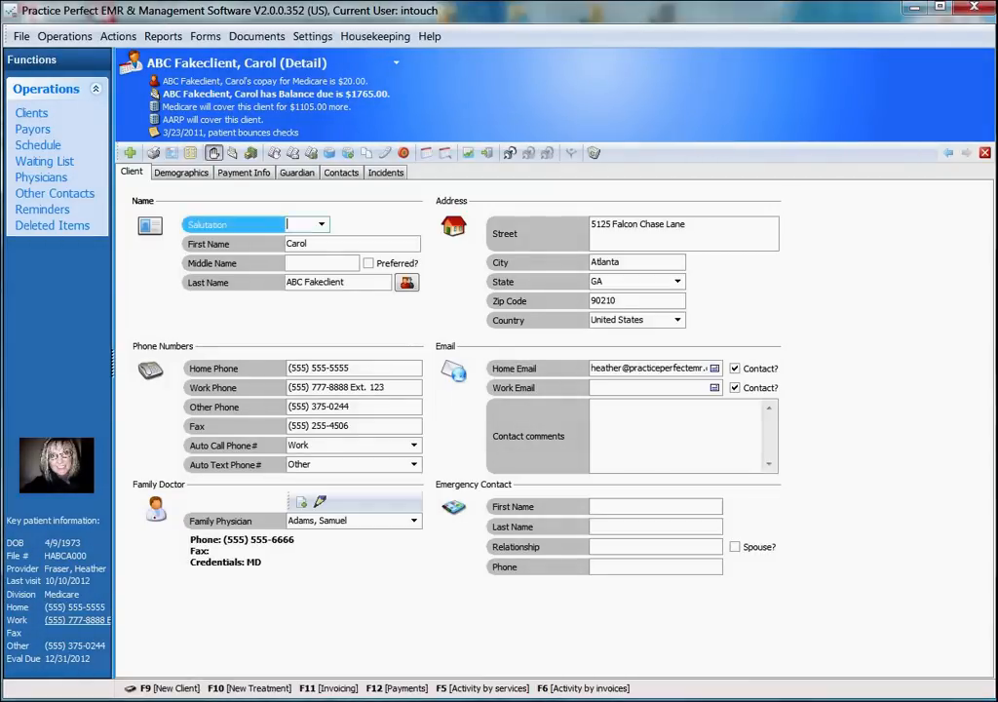
pyautogui.press('F10')
pyautogui.press('Escape')
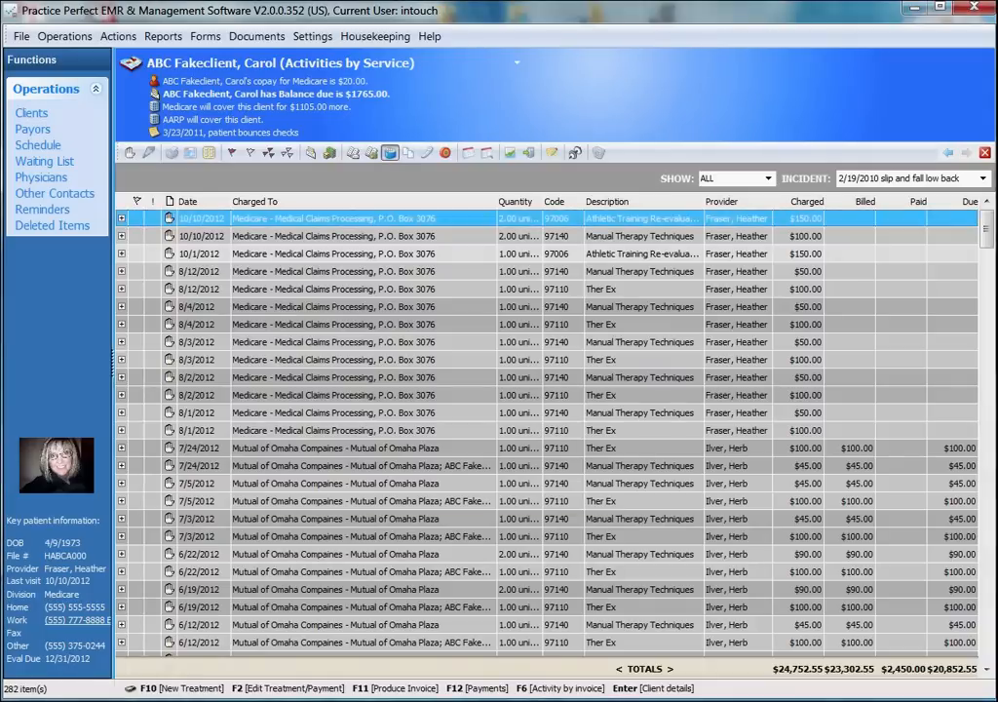
# Create a new progress note for the client and open its new treatments entry
pyautogui.press('F7')
pyautogui.press('F10')
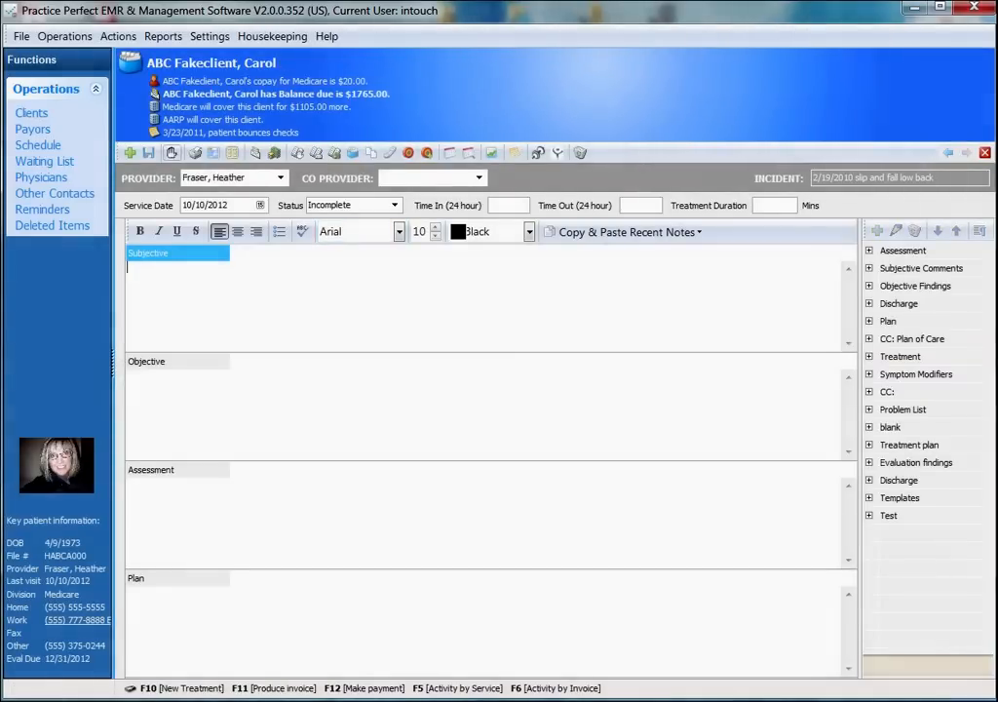
pyautogui.click(130, 153)
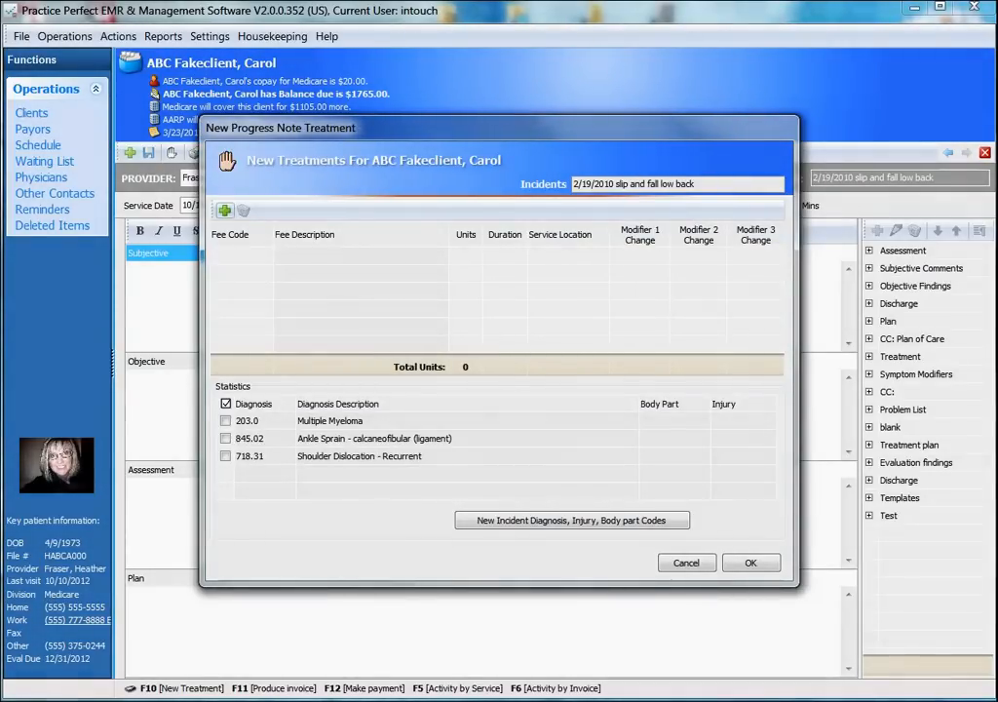
# Add a 97110 Ther Ex treatment with 2 units and a 30-minute duration, keeping all three diagnoses selected
pyautogui.click(224, 211)
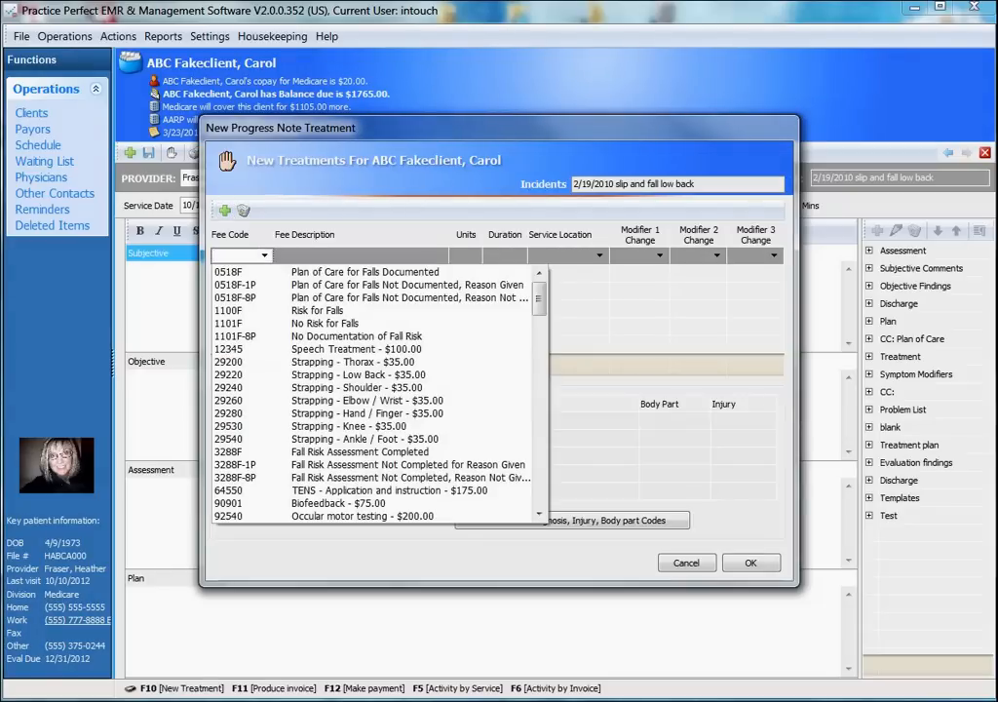
pyautogui.write('97110')
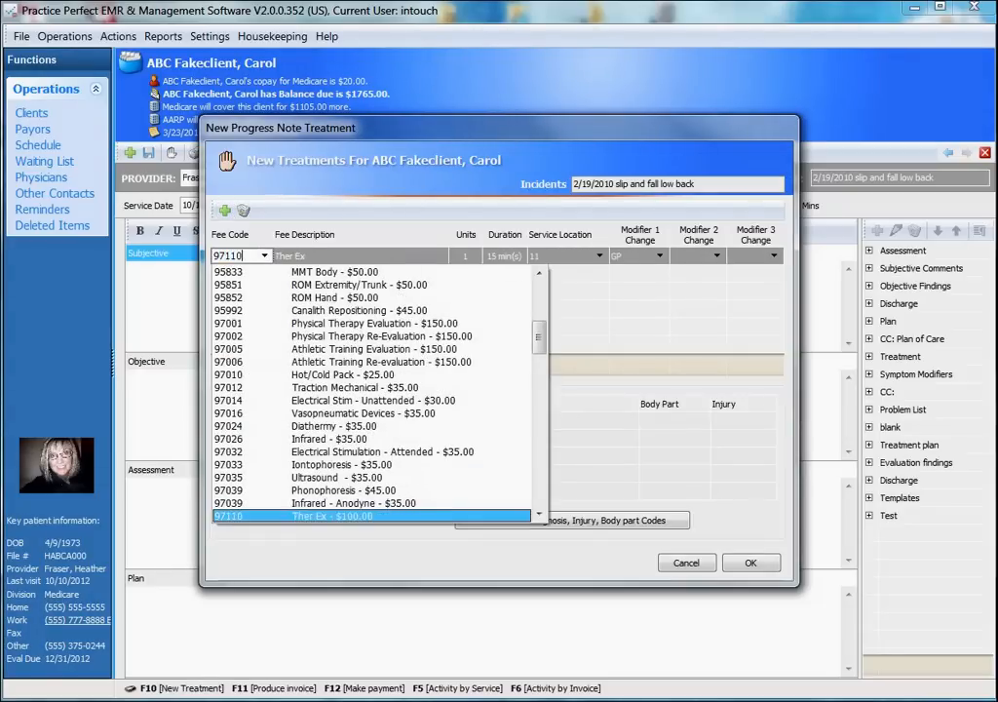
pyautogui.press('Return')
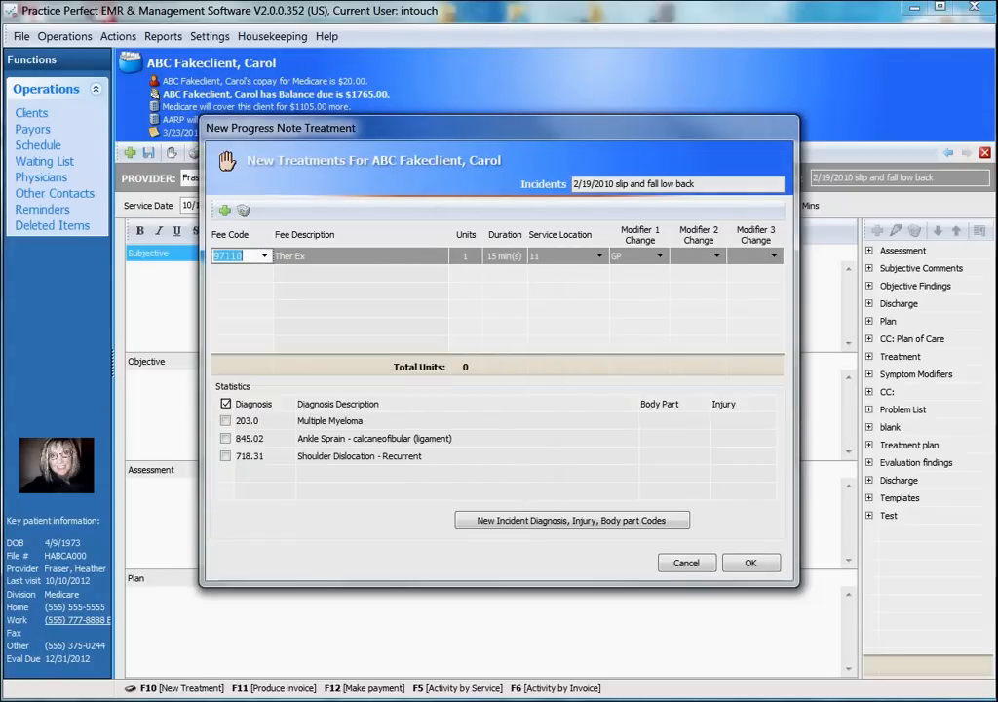
pyautogui.press('Tab')
pyautogui.write('2')
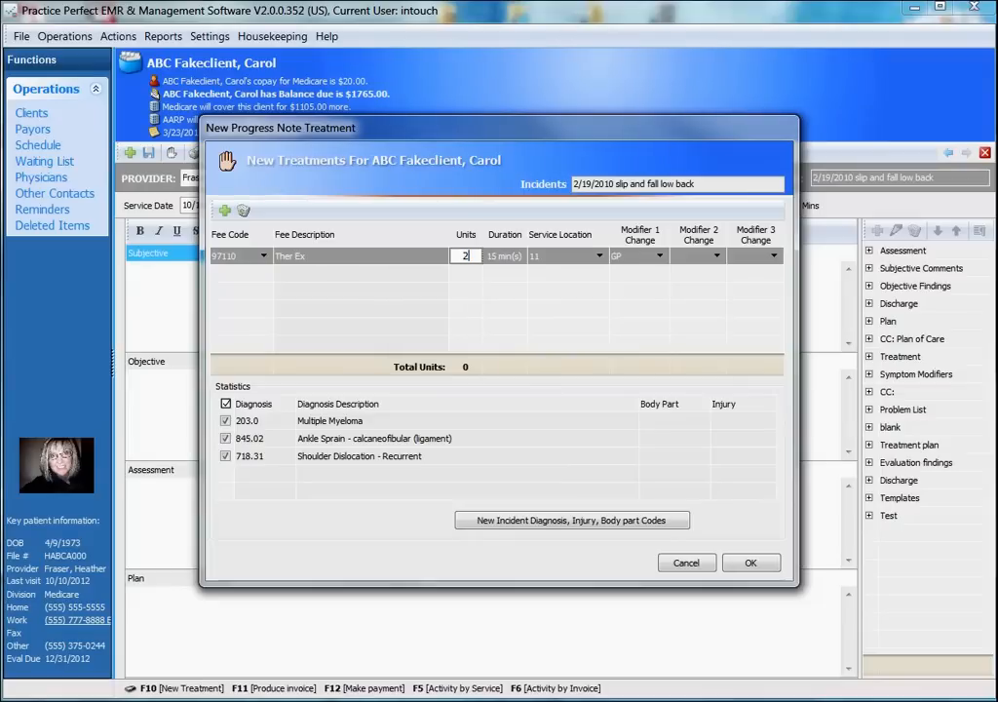
pyautogui.press('Tab')
pyautogui.write('3')
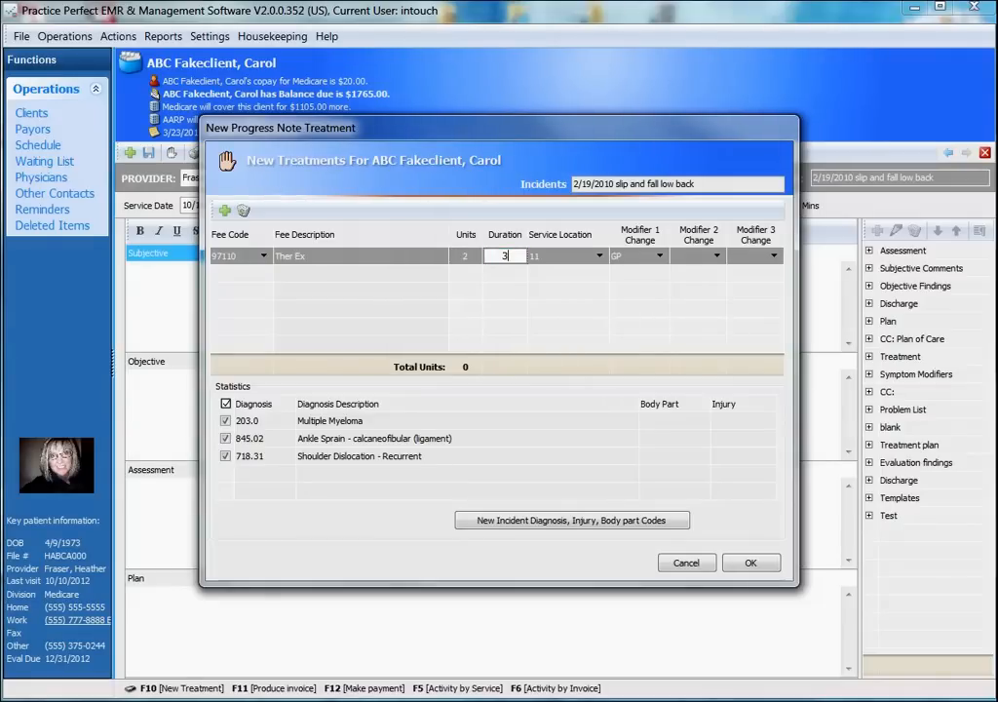
pyautogui.write('0')
pyautogui.click(225, 456)
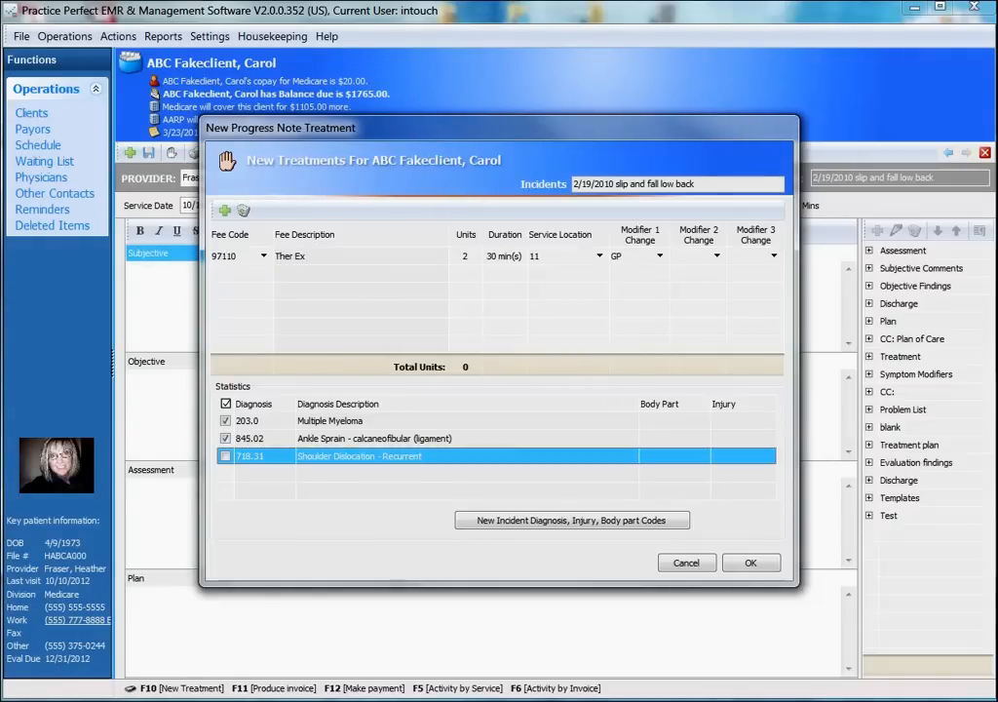
pyautogui.click(225, 455)
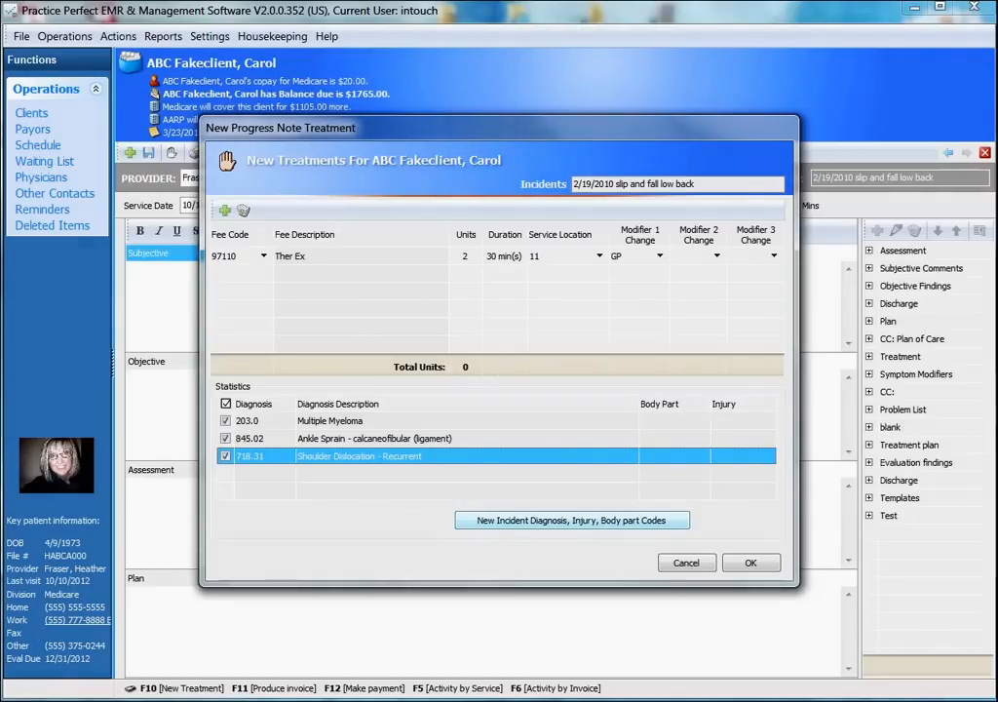
# Add a 3288F Fall Risk Assessment Completed treatment and save the progress note treatments
pyautogui.press('F10')
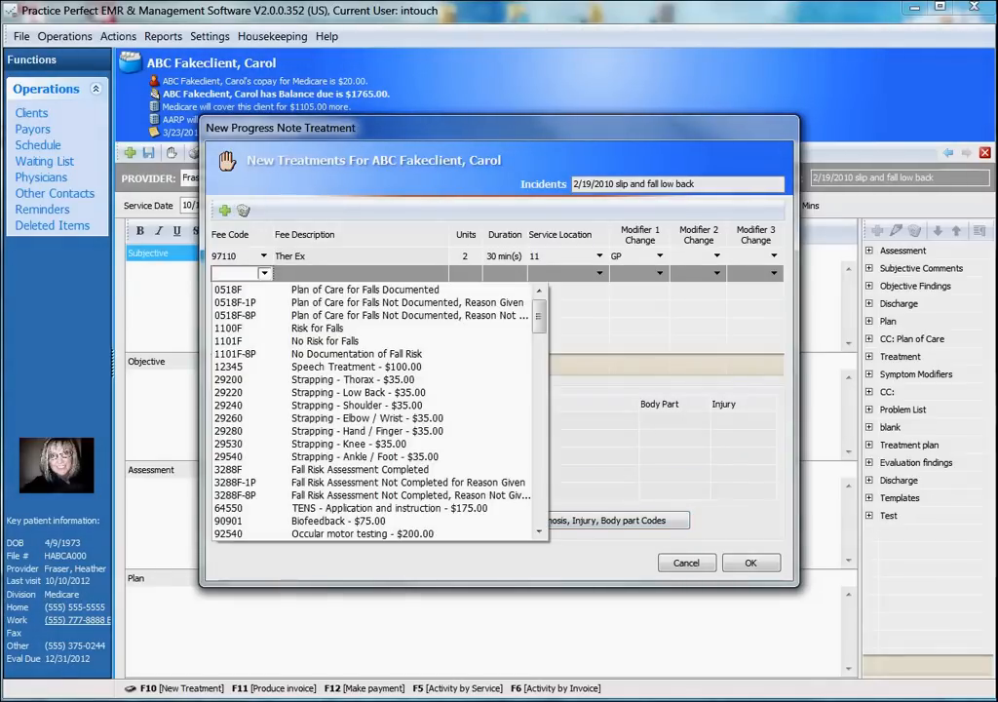
pyautogui.click(359, 468)
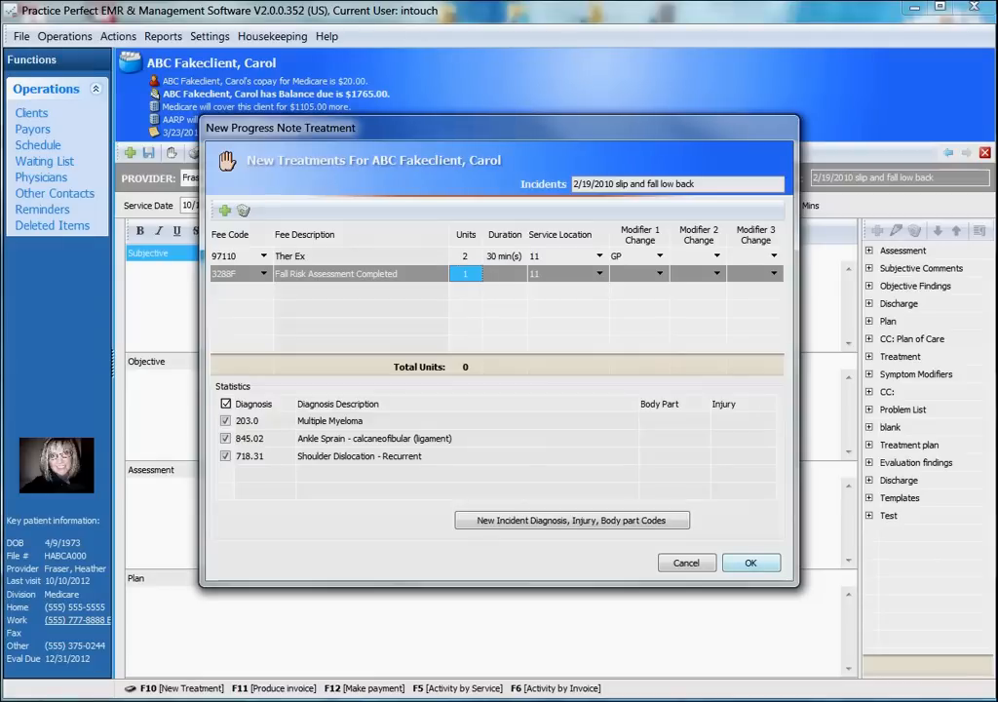
pyautogui.press('Return')
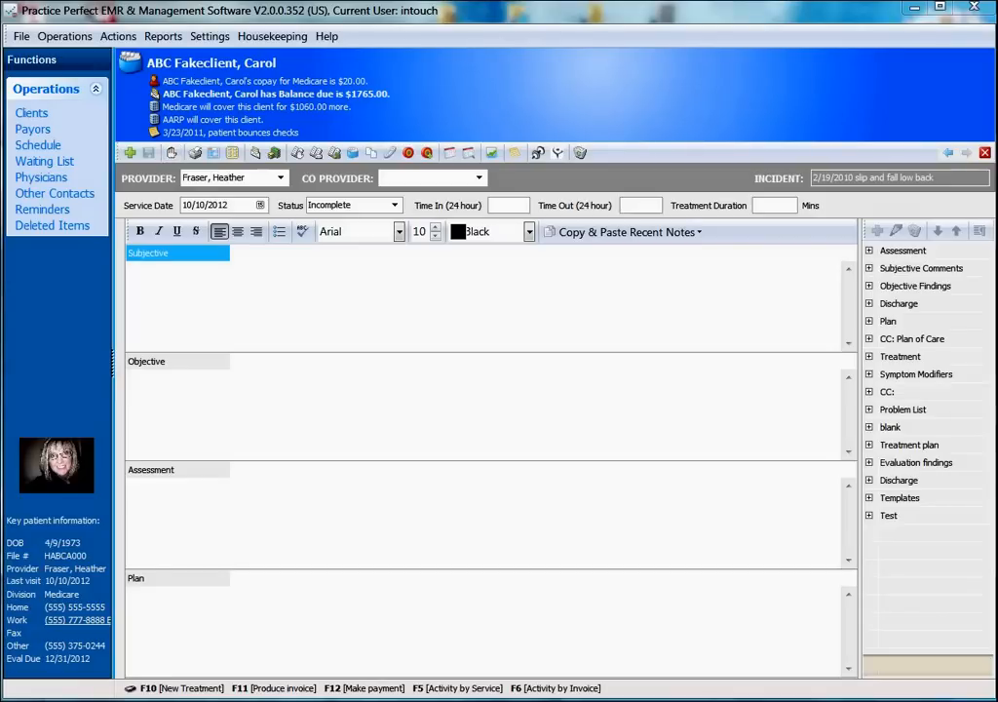
# Go to the schedule and start a new payment for the client with the balance due
pyautogui.click(37, 144)
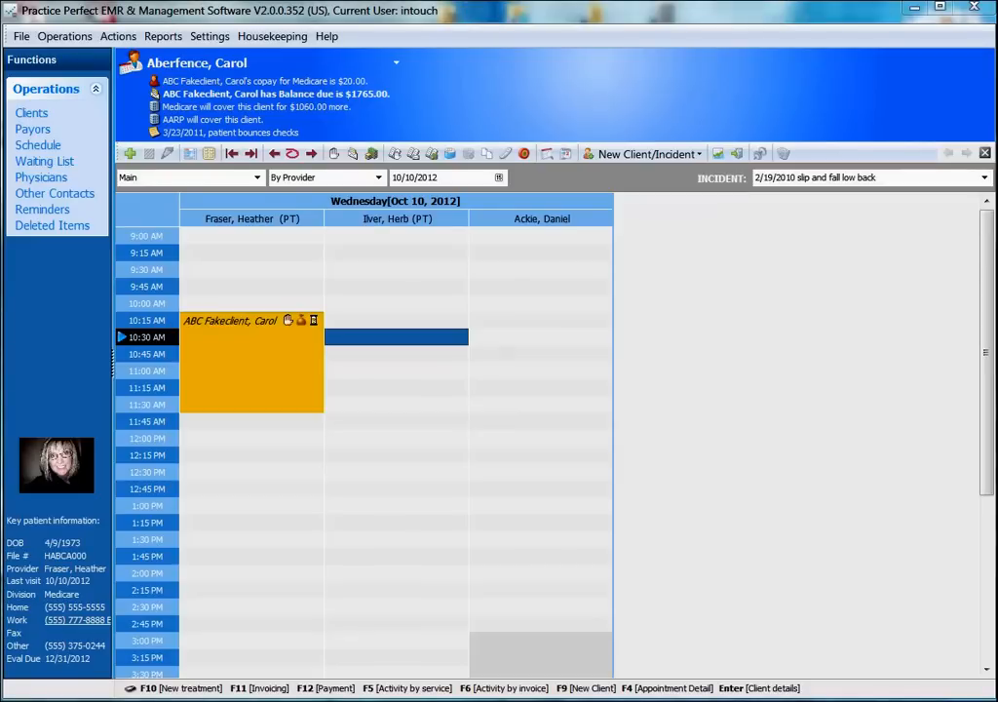
pyautogui.click(276, 93)
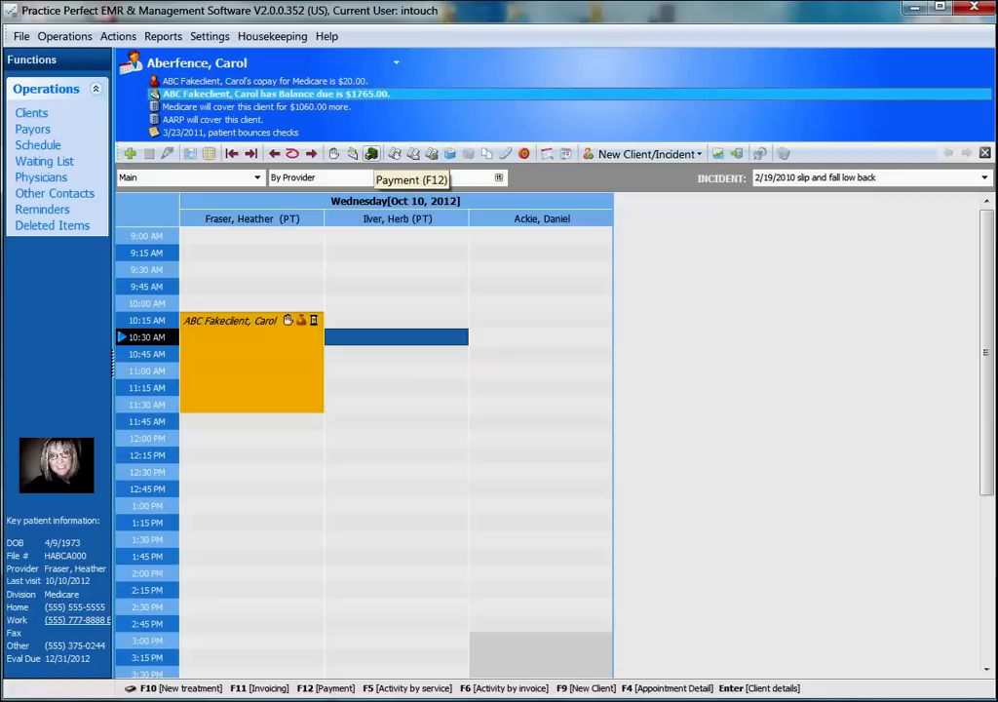
pyautogui.click(370, 153)
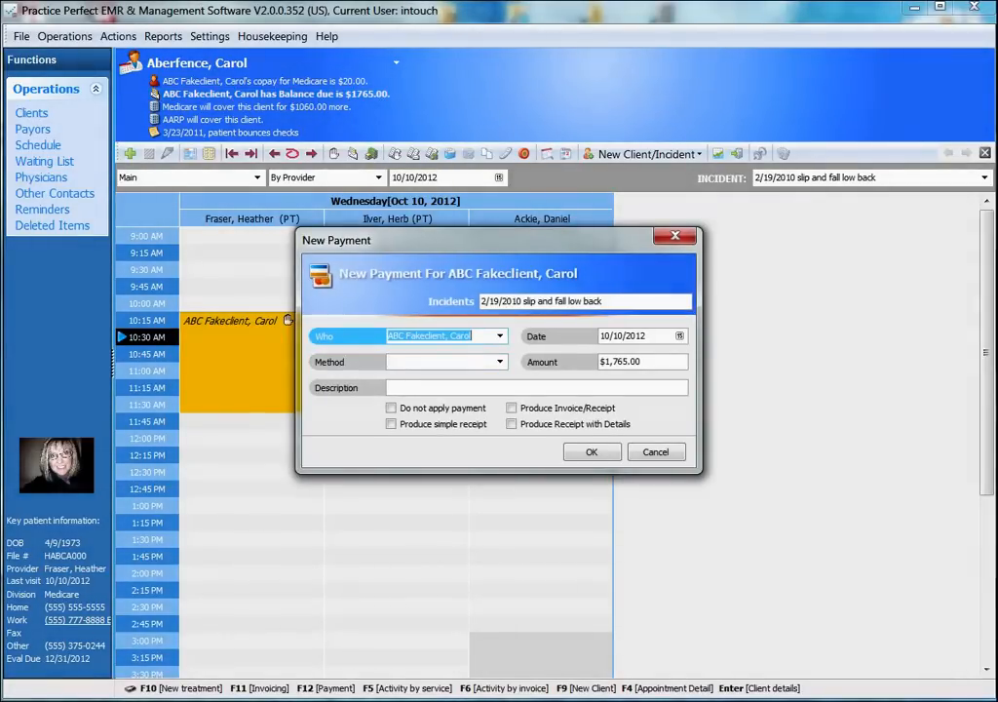
# Record the $1,765.00 payment by American Express with an invoice/receipt produced, and dismiss the invoicing notice
pyautogui.press('Tab')
pyautogui.press('Tab')
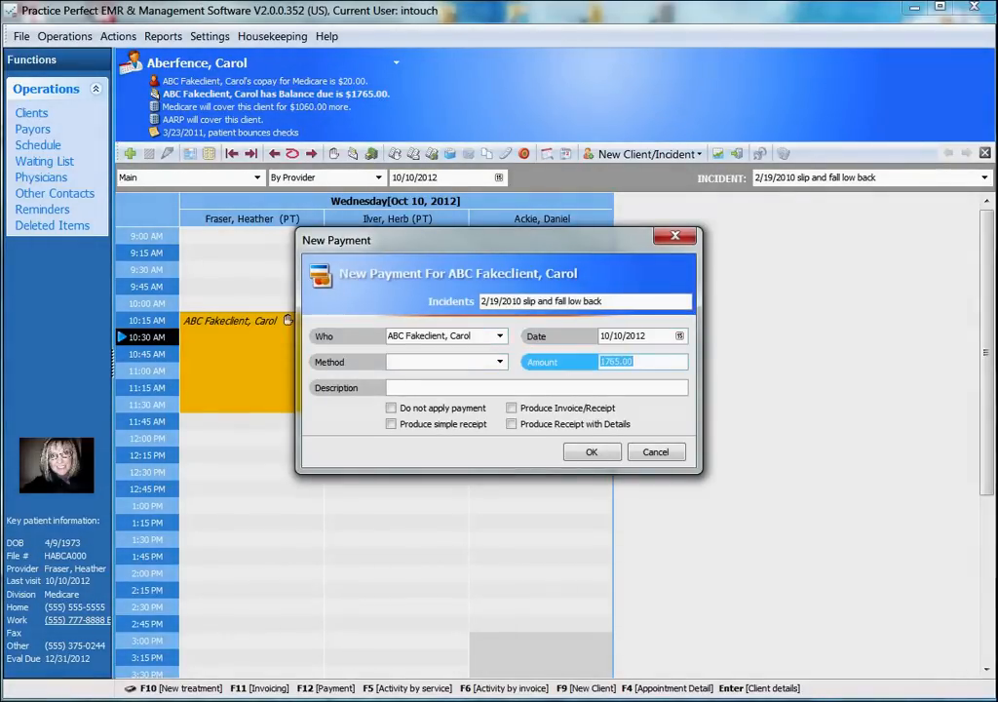
pyautogui.press('Tab')
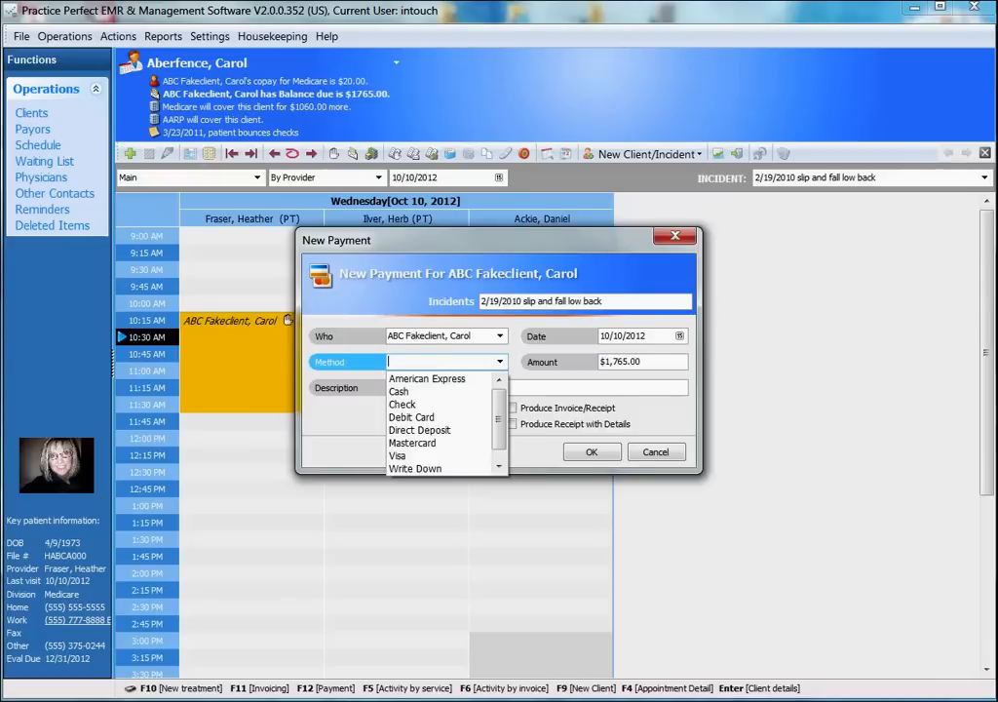
pyautogui.press('Down')
pyautogui.press('Return')
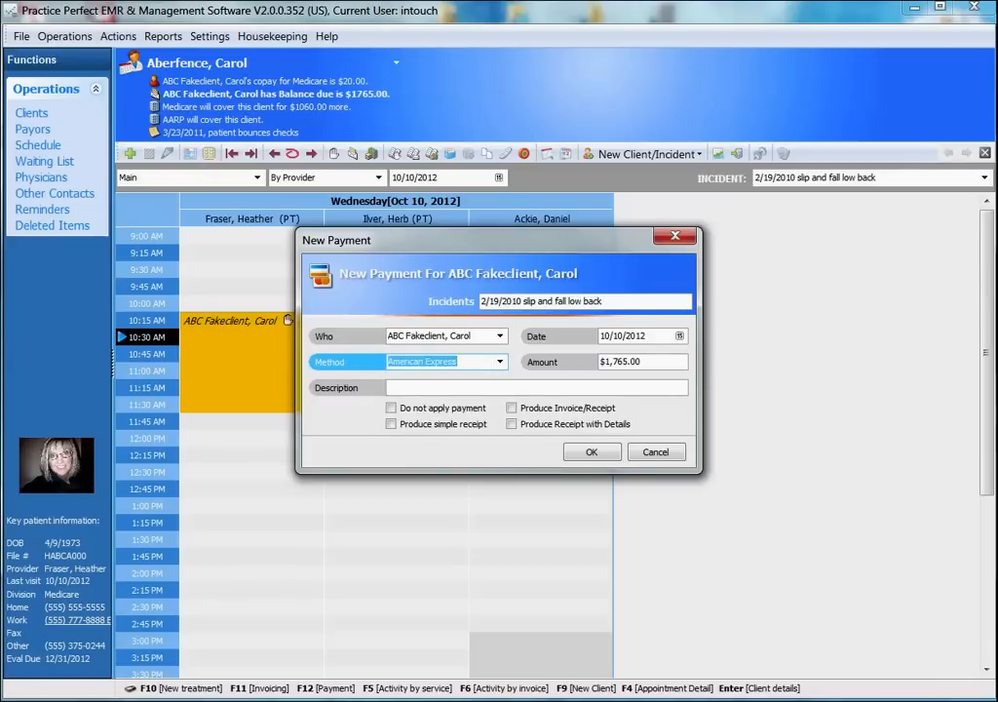
pyautogui.click(511, 407)
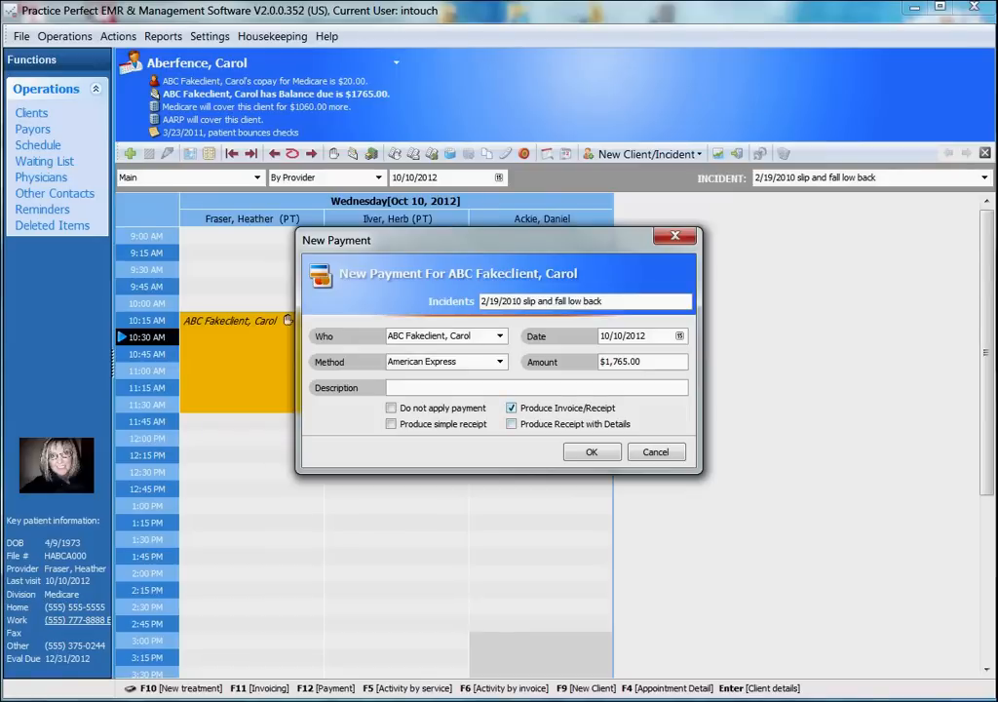
pyautogui.click(511, 408)
pyautogui.click(510, 408)
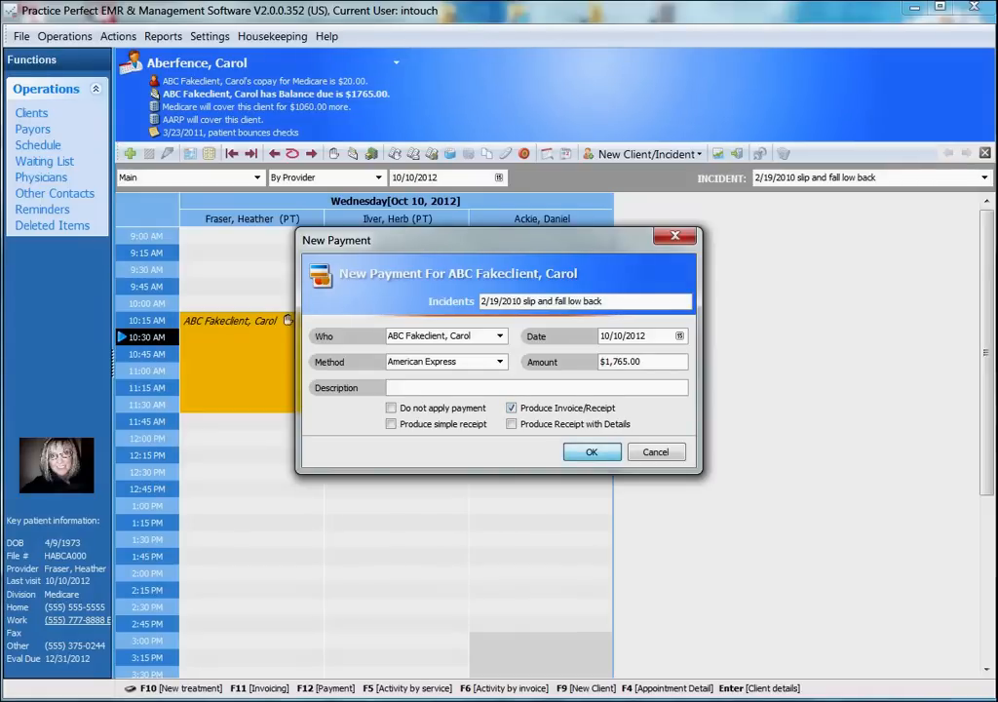
pyautogui.click(591, 451)
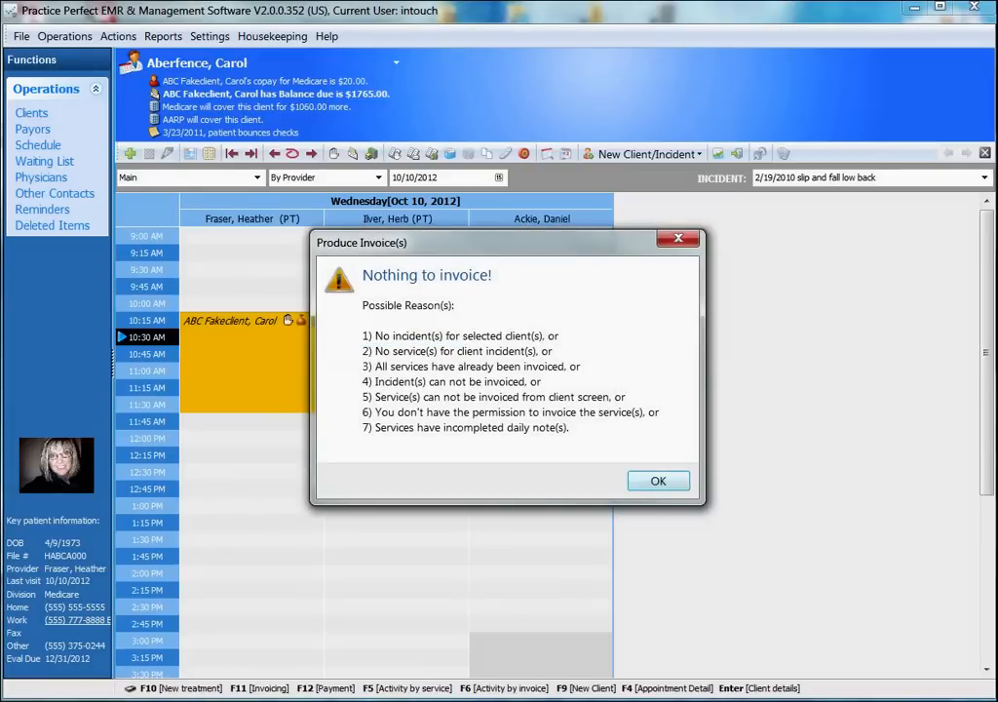
pyautogui.press('Return')
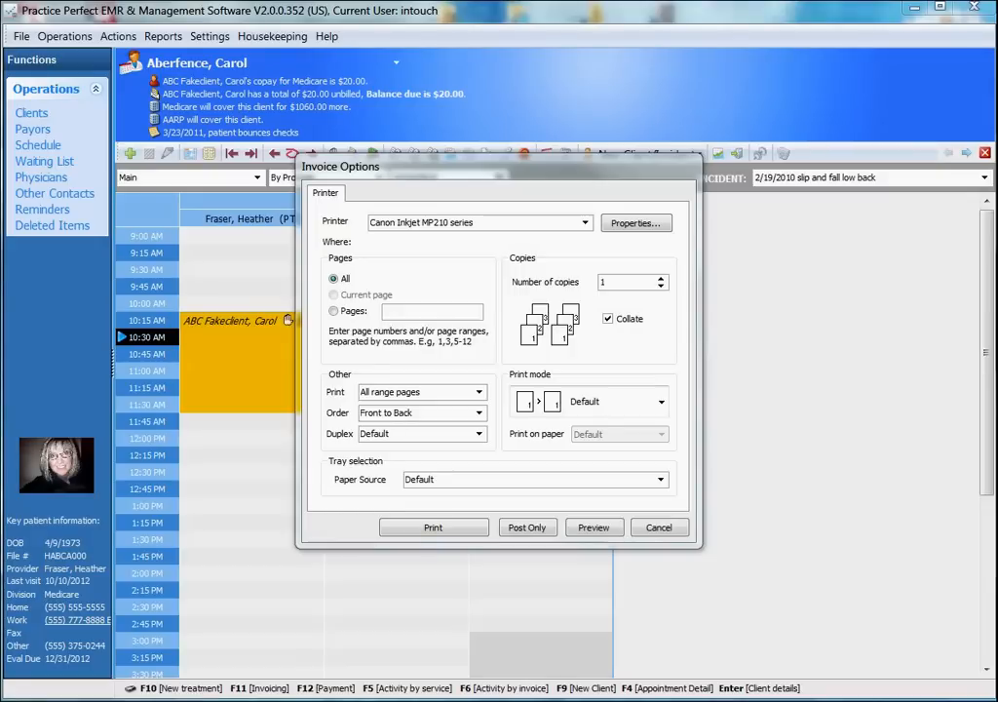
# Preview the invoice receipt down to its payment totals, then post it without printing
pyautogui.click(593, 527)
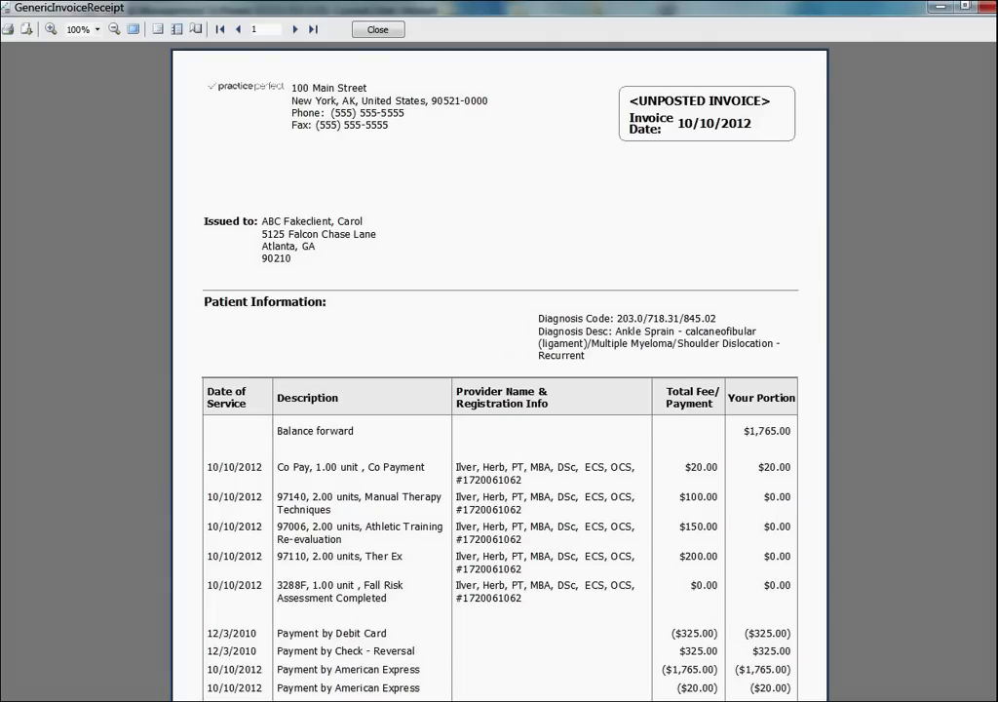
pyautogui.scroll(-3, 499, 370)
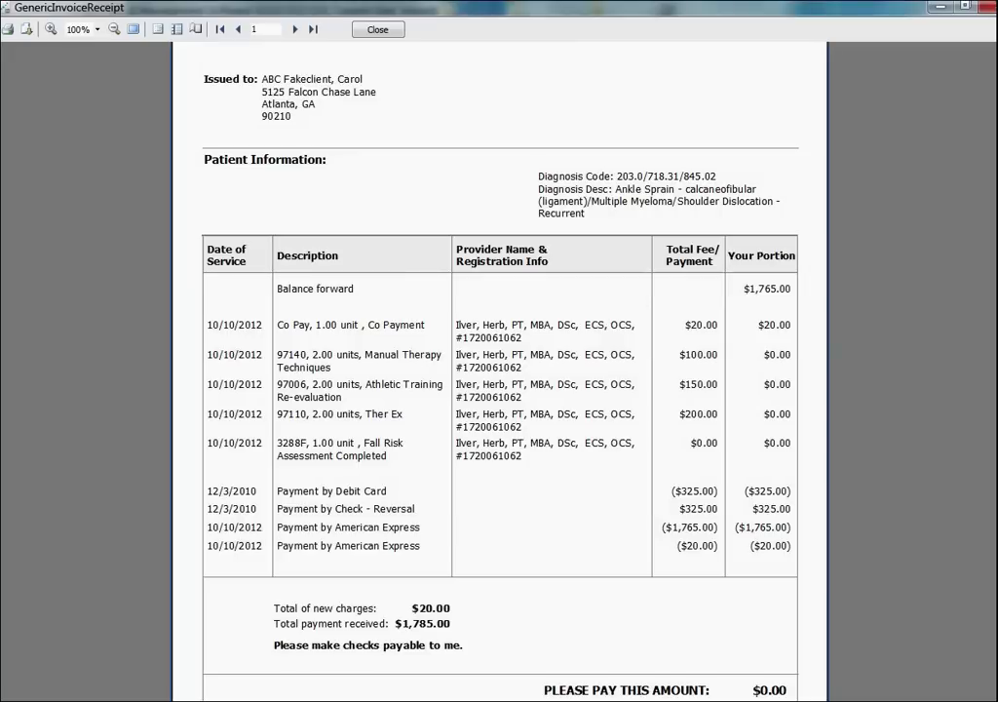
pyautogui.hotkey('alt', 'F4')
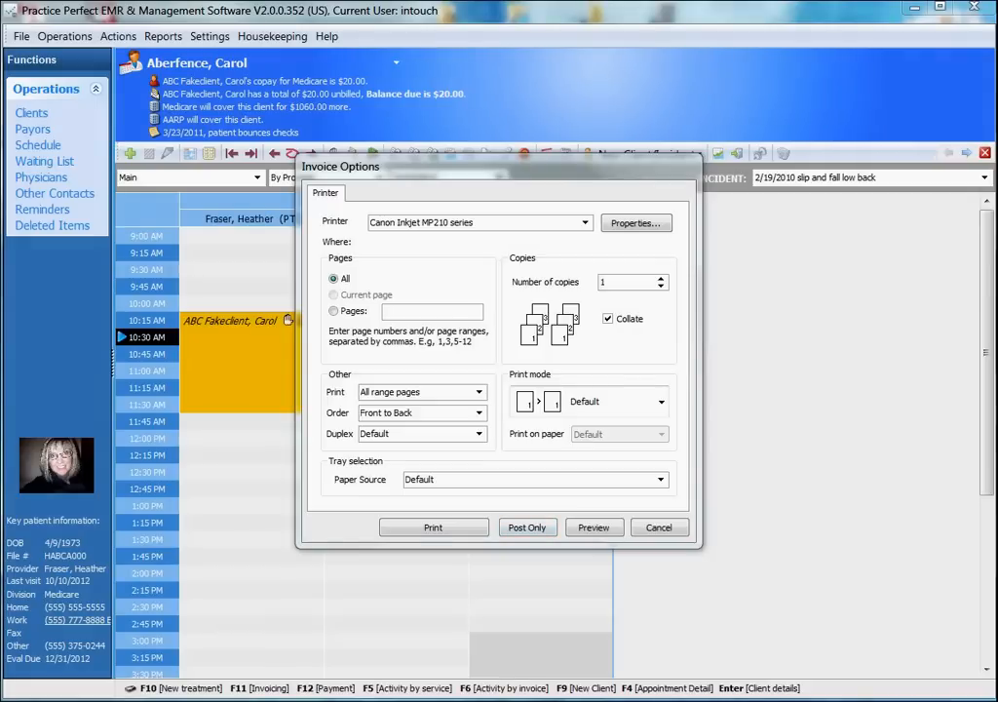
pyautogui.click(527, 527)
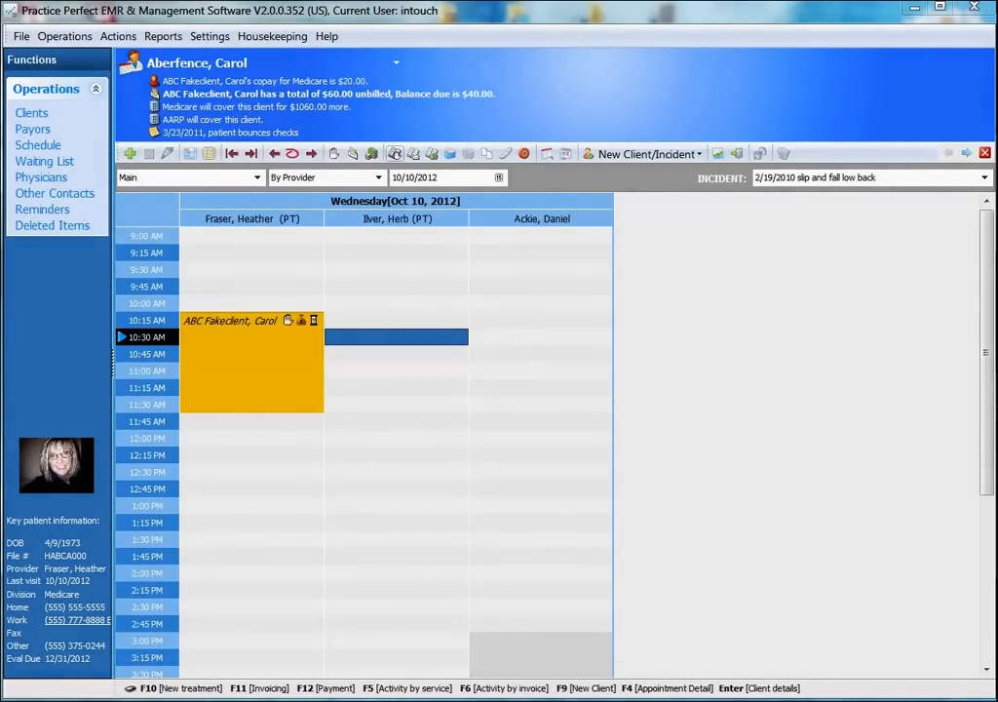
# Open the client's activities by service and flag the 10/8/2012 and 10/9/2012 co-payments
pyautogui.click(395, 153)
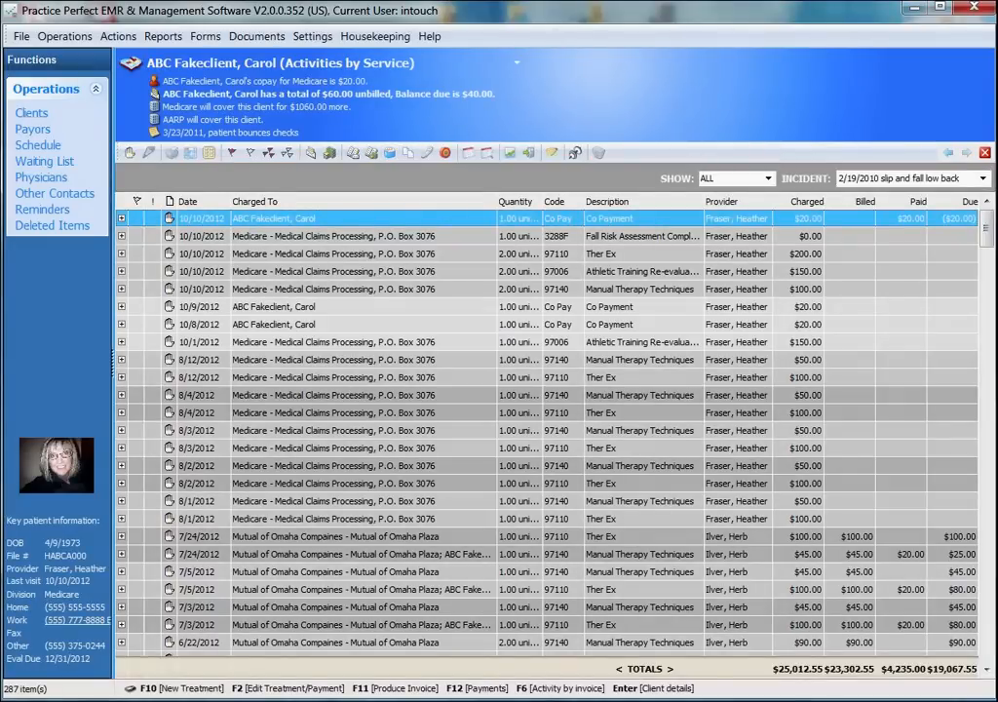
pyautogui.click(136, 324)
pyautogui.click(136, 307)
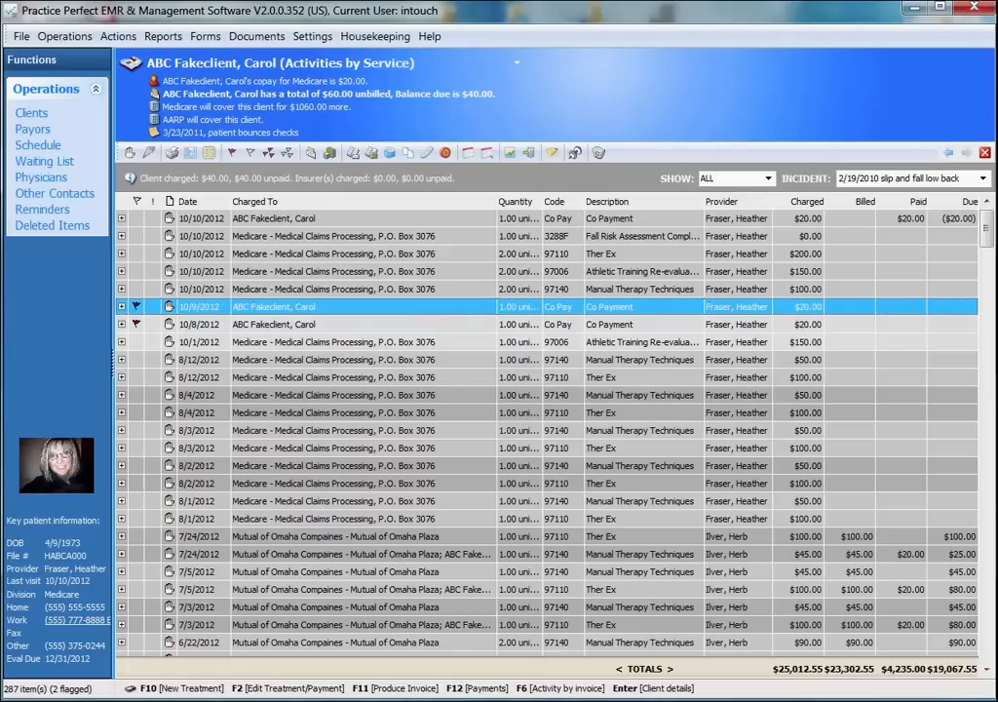
# Start a payment for the two flagged co-payments and set its method to Cash
pyautogui.press('F12')
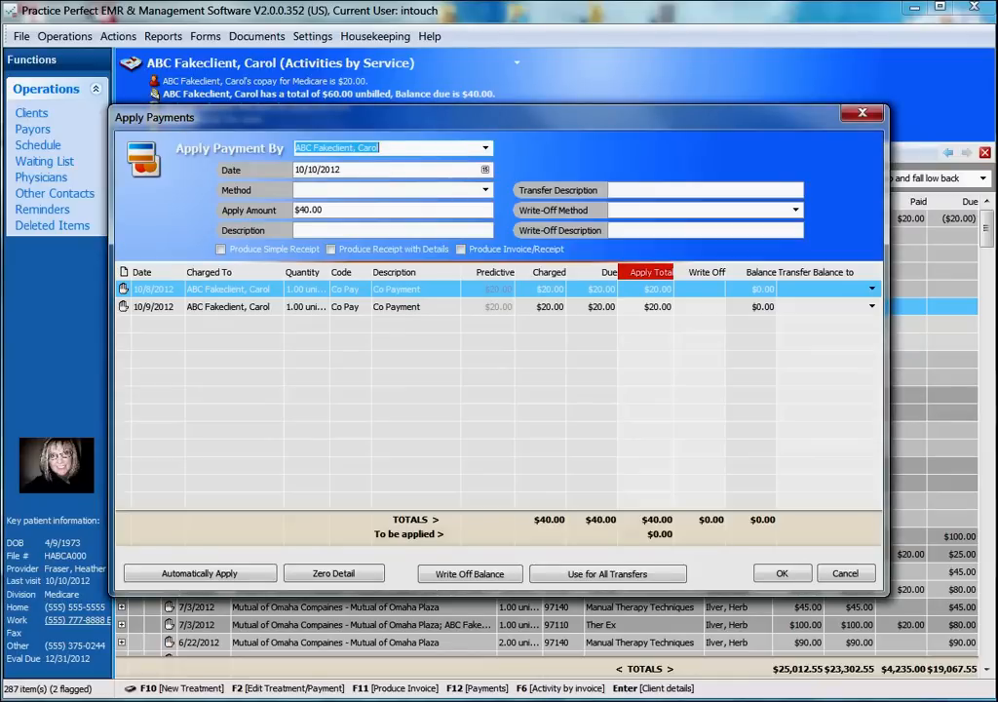
pyautogui.click(316, 170)
pyautogui.press('Tab')
pyautogui.hotkey('alt', 'Down')
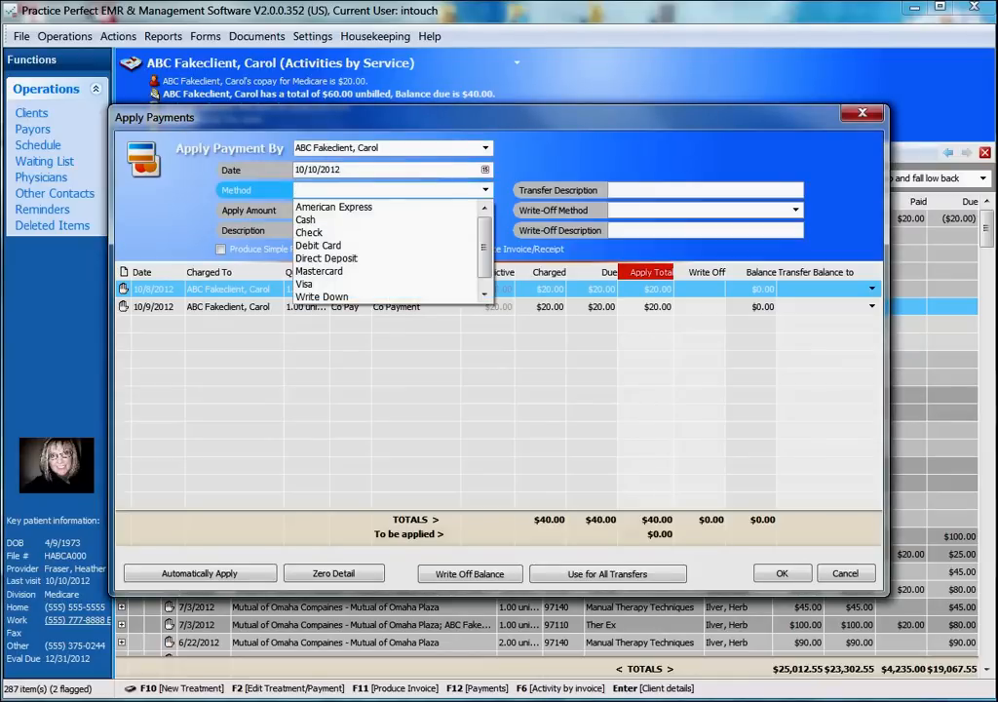
pyautogui.press('Down')
pyautogui.press('Down')
pyautogui.press('Return')
pyautogui.press('Tab')
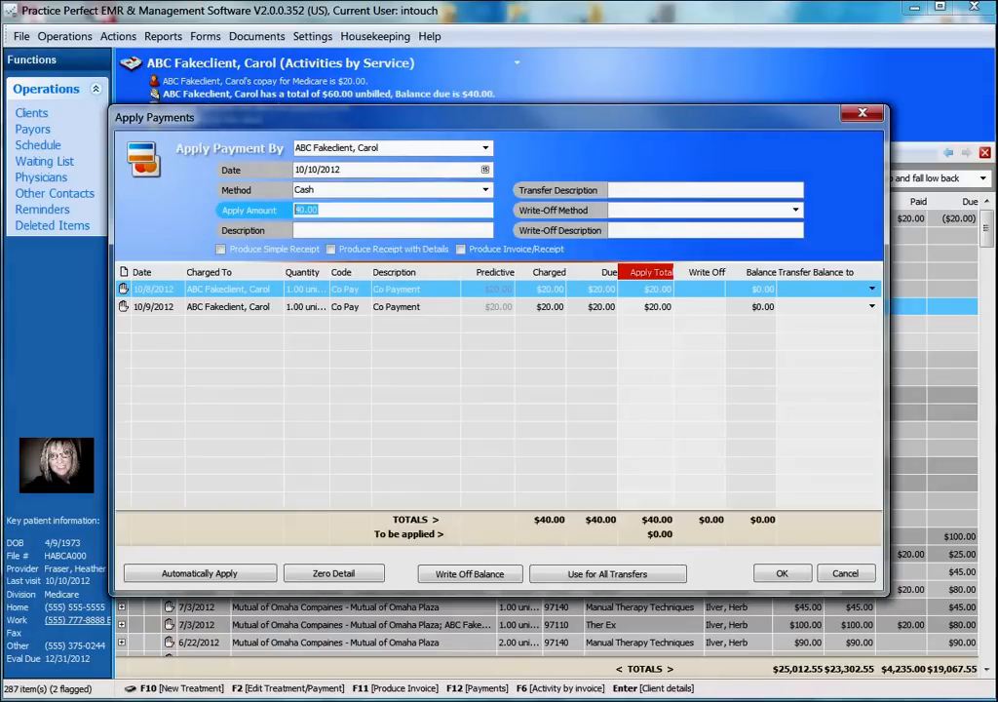
# Set the payment's apply amount to $10.00 and apply $5.00 to each of the 10/8/2012 and 10/9/2012 co-payments
pyautogui.press('Tab')
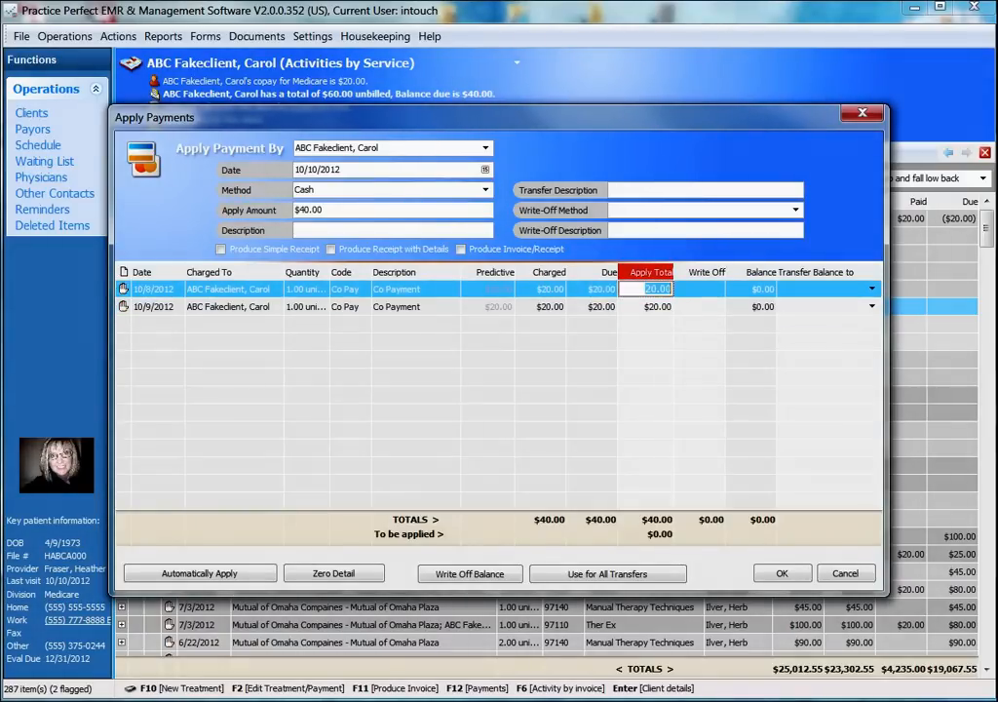
pyautogui.click(646, 306)
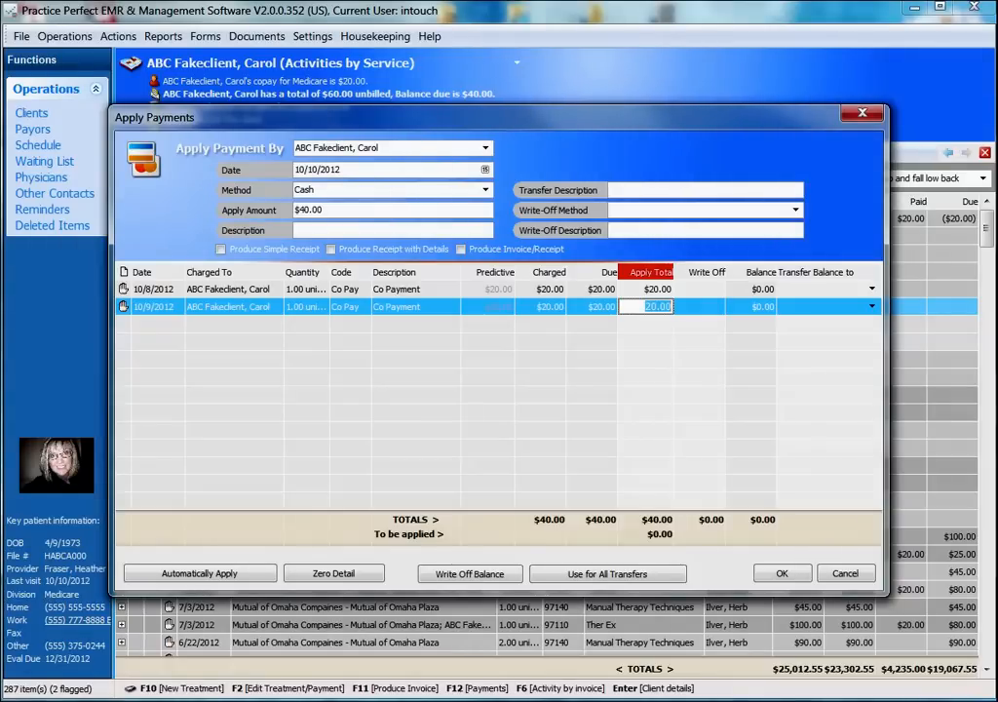
pyautogui.click(390, 210)
pyautogui.write('10.0')
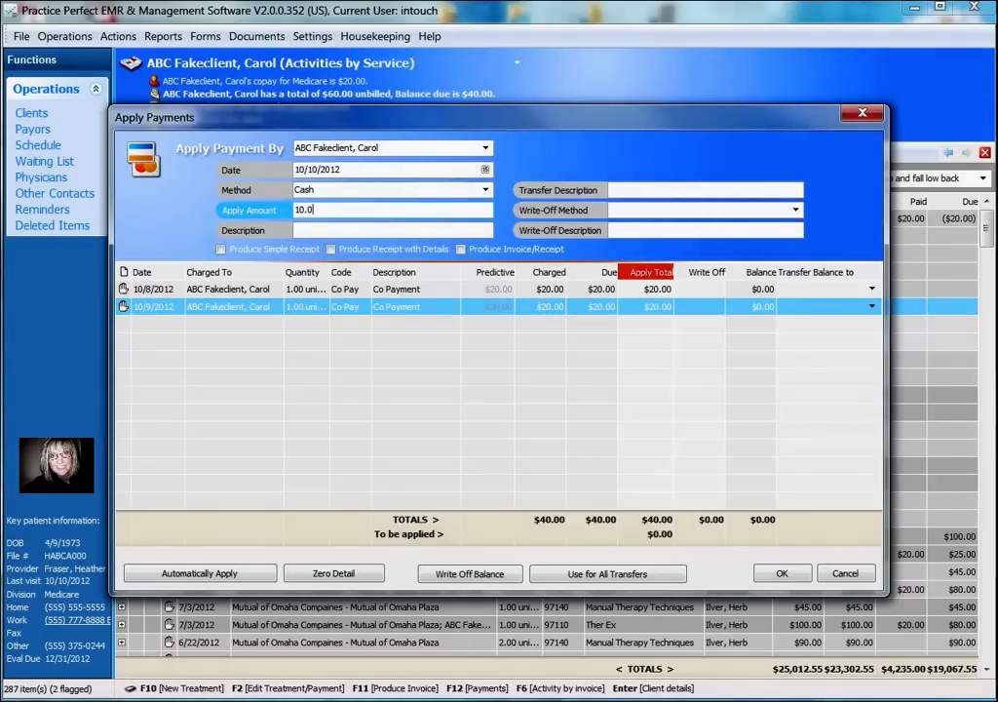
pyautogui.click(645, 289)
pyautogui.write('5')
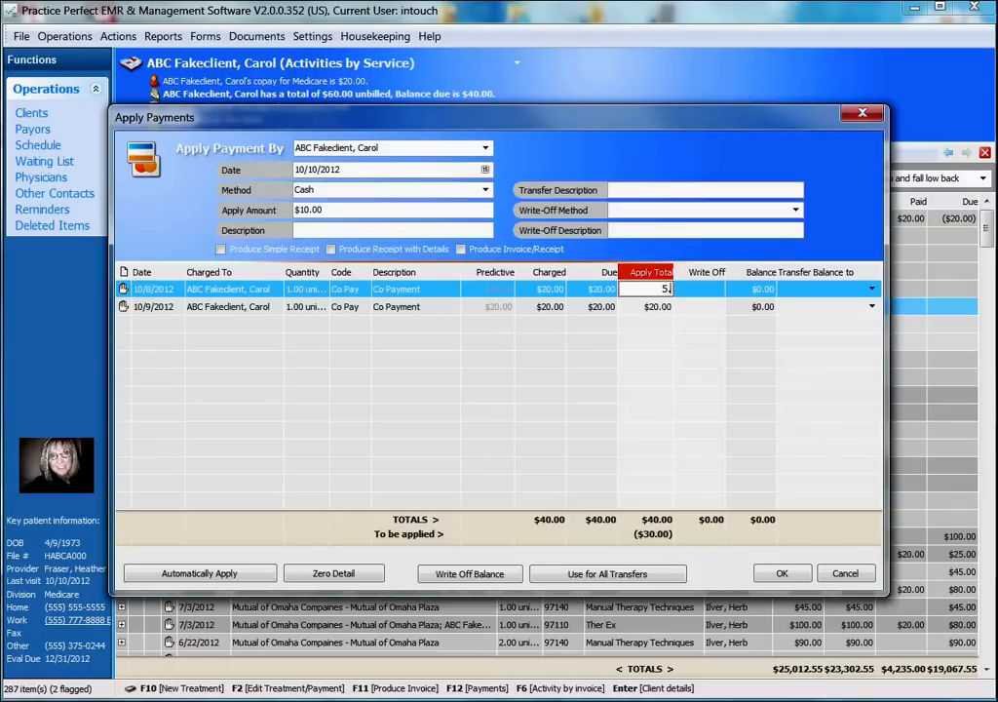
pyautogui.write('.0')
pyautogui.press('Down')
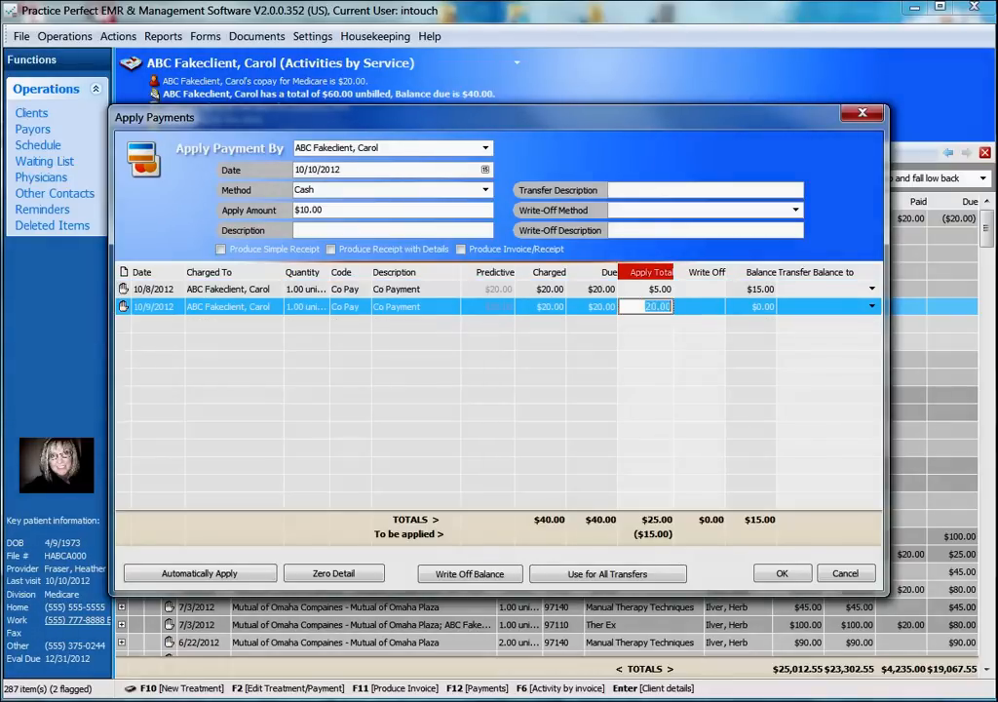
pyautogui.write('5.0')
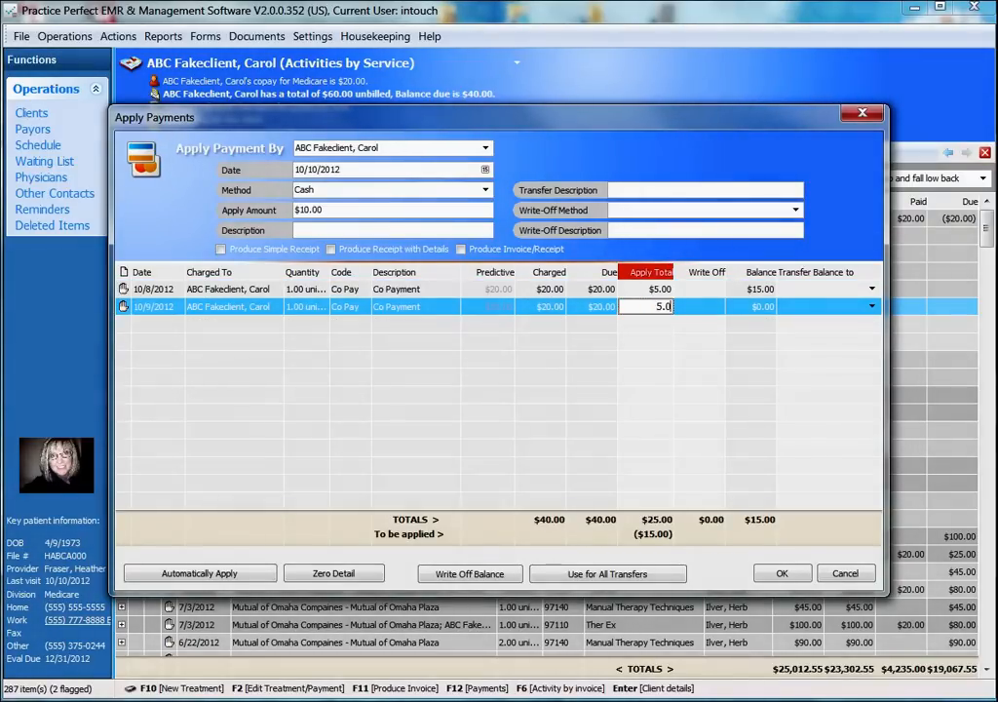
pyautogui.press('Up')
pyautogui.press('Down')
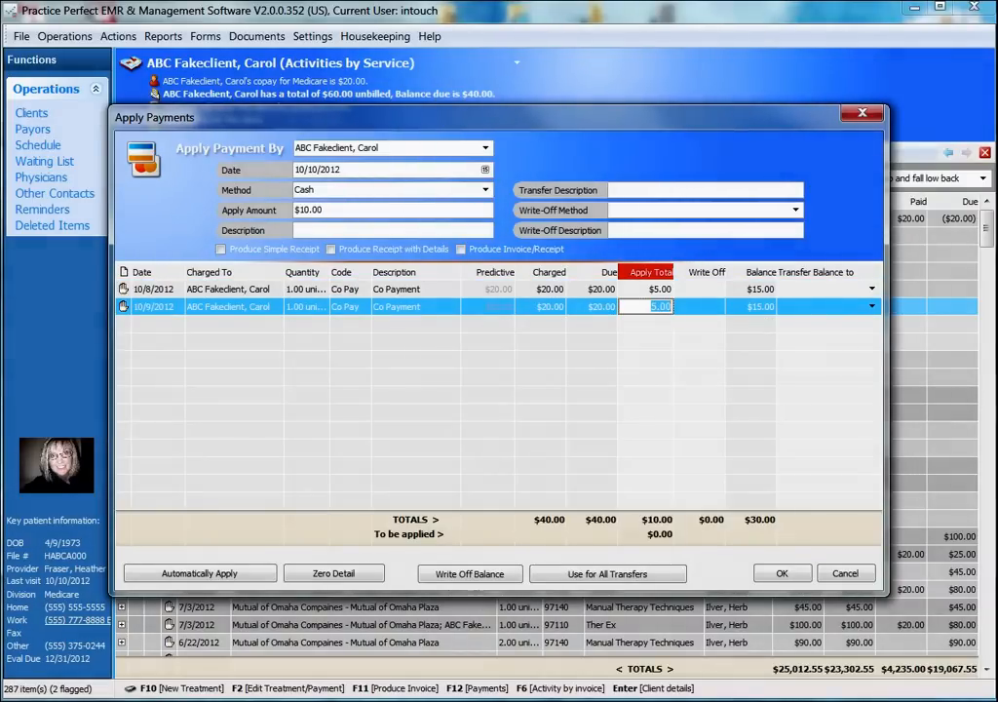
# Examine the co-payments' remaining balances, the write-off field and the choices for transferring a balance
pyautogui.click(750, 289)
pyautogui.click(750, 306)
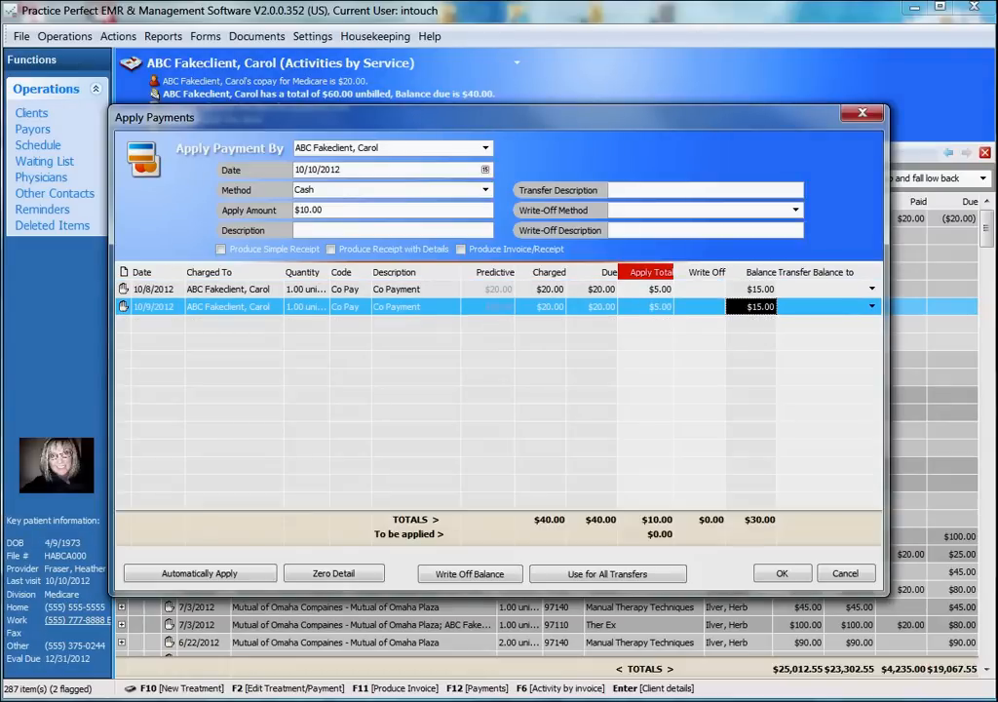
pyautogui.click(700, 288)
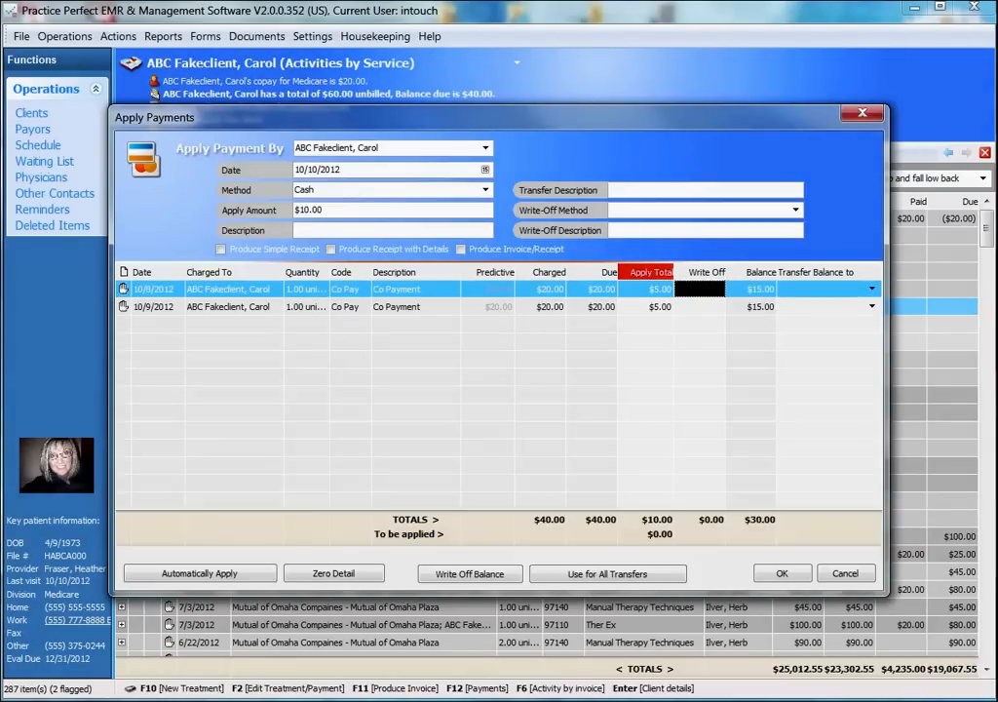
pyautogui.click(872, 288)
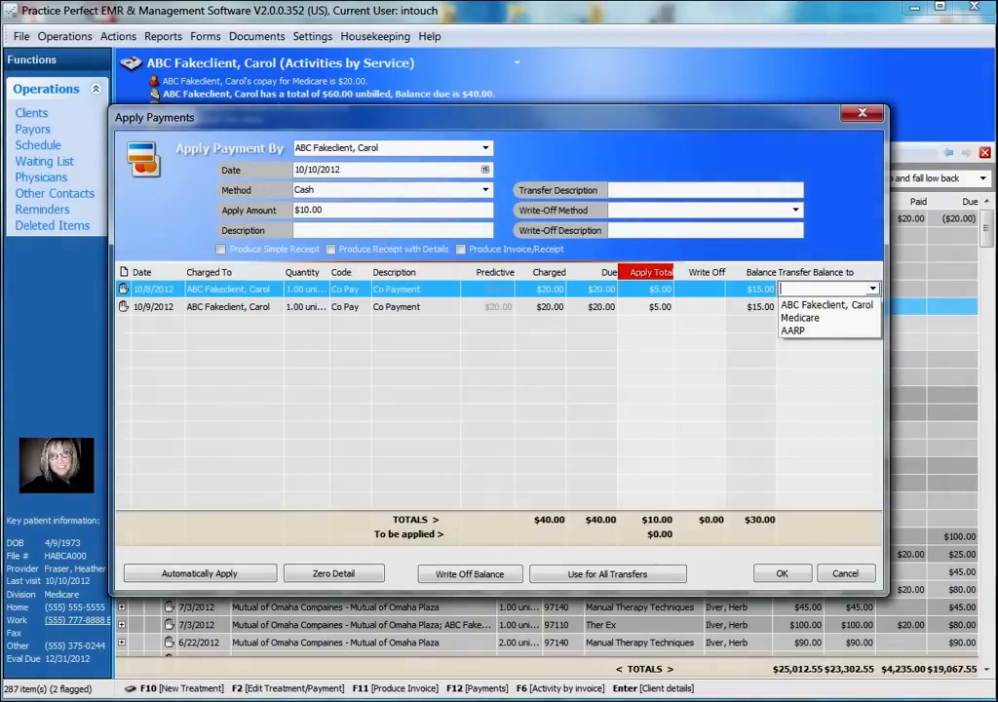
pyautogui.press('Escape')
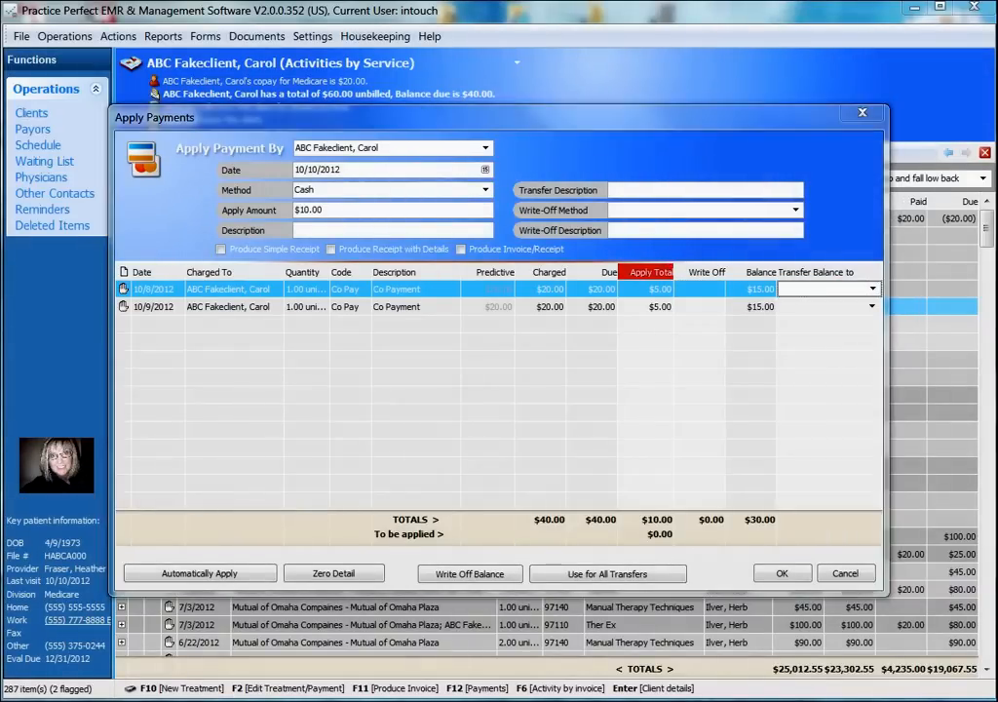
# Record the $10.00 cash payment with an invoice/receipt produced, and preview the invoice down through its payments
pyautogui.click(461, 248)
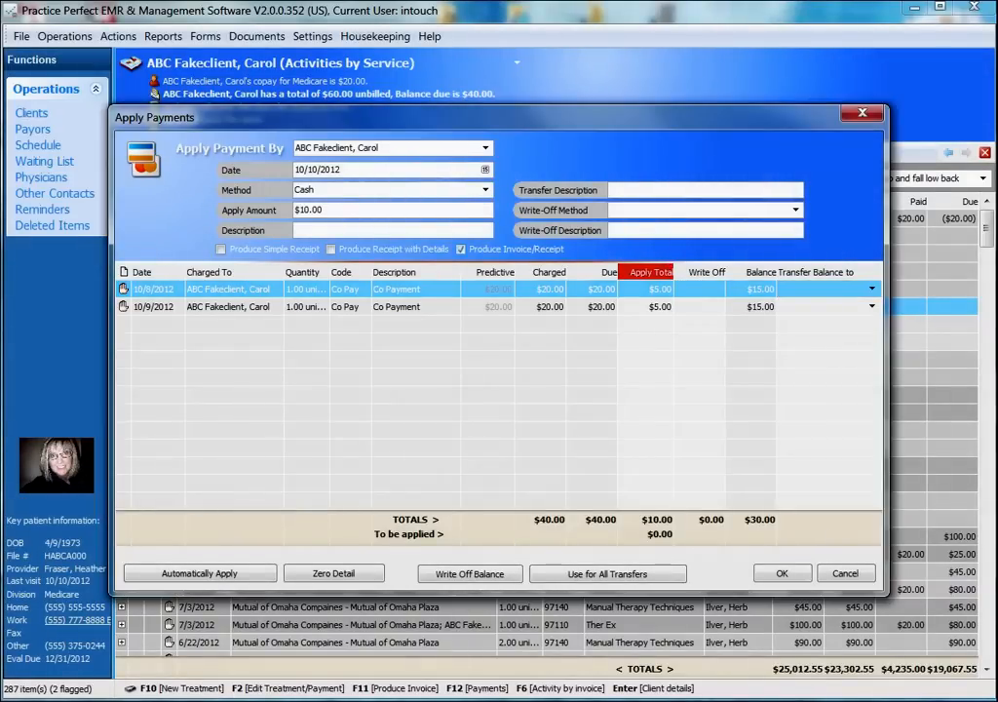
pyautogui.click(461, 249)
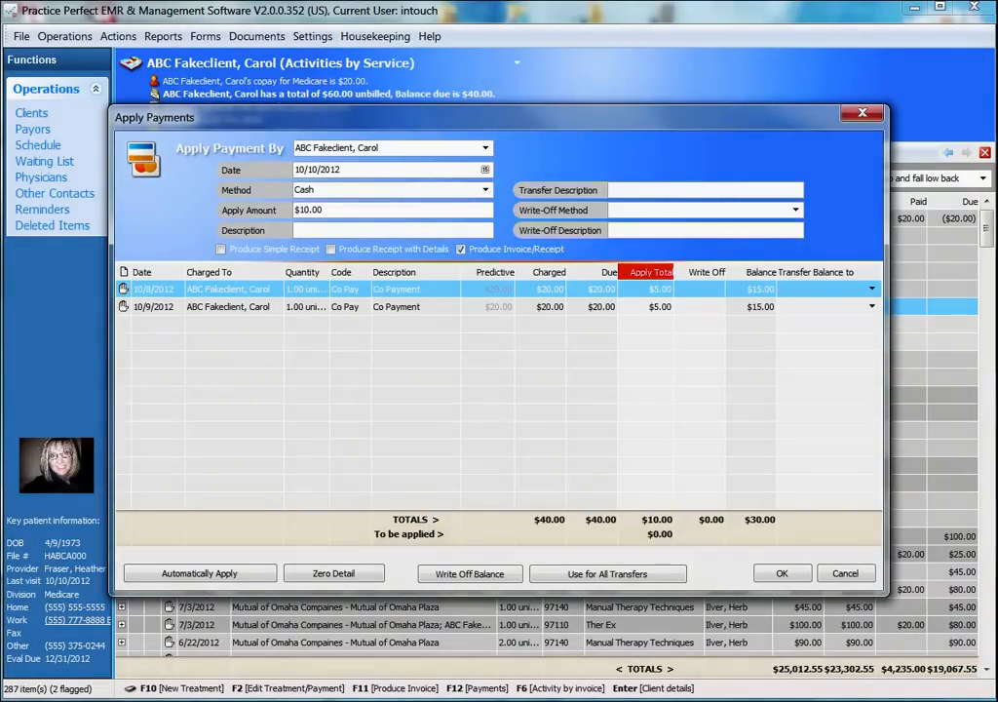
pyautogui.click(781, 573)
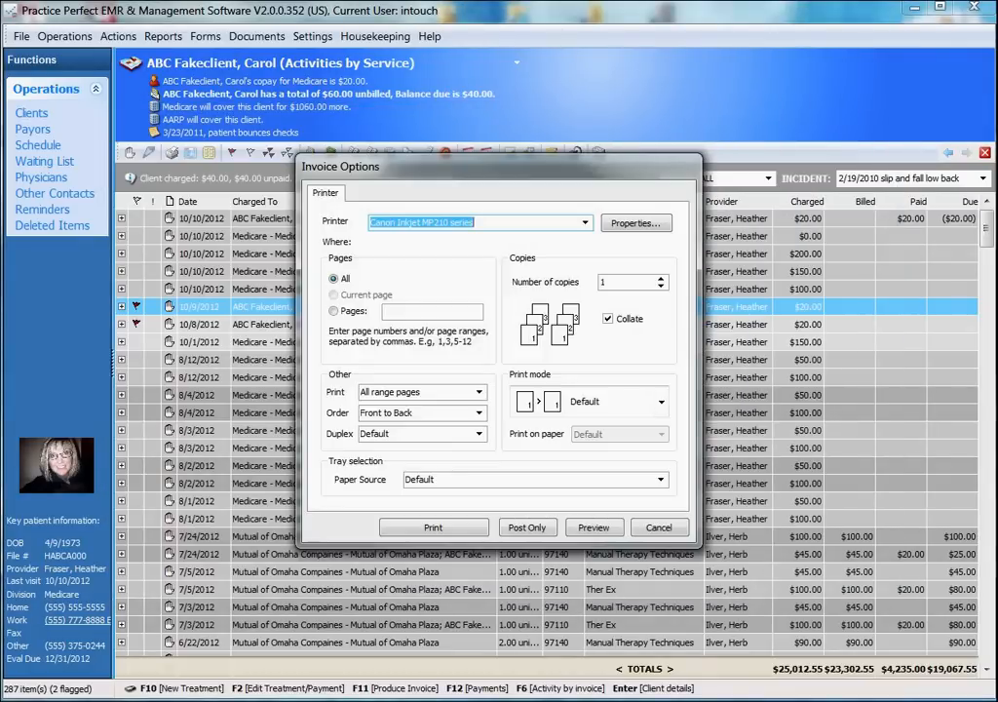
pyautogui.click(593, 528)
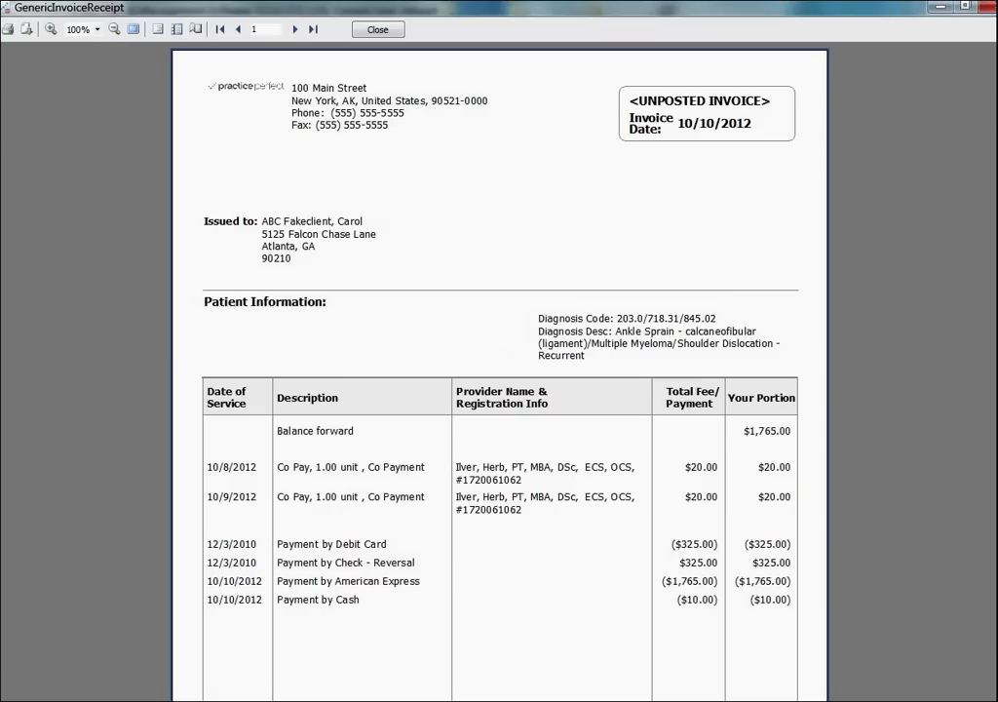
pyautogui.scroll(-3, 499, 390)
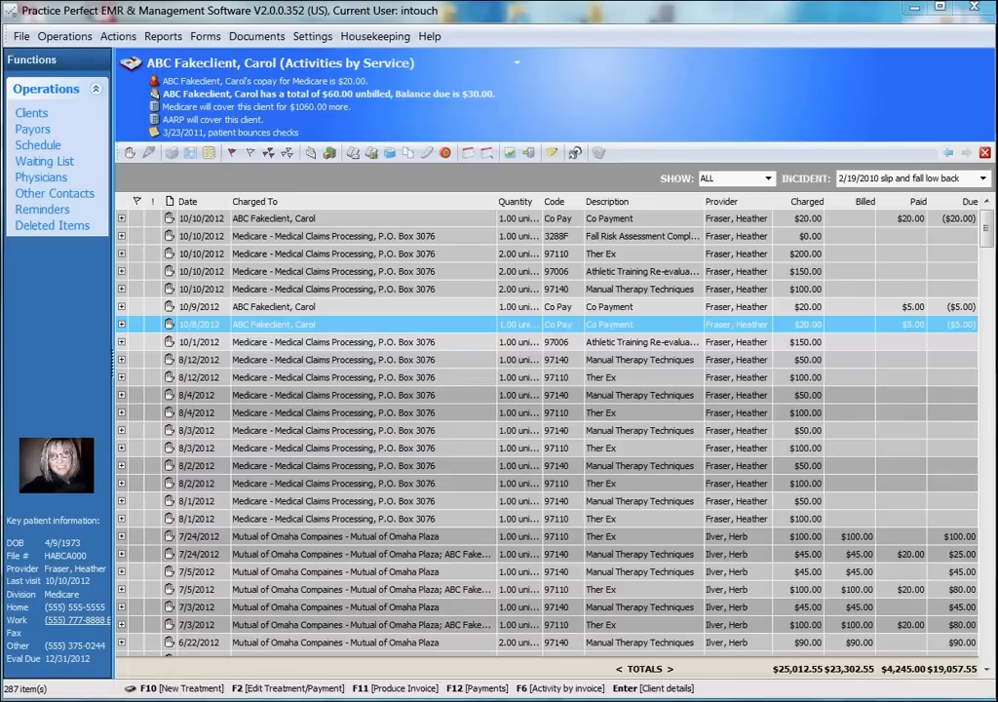
# Flag the four 10/10/2012 treatments charged to Medicare
pyautogui.click(137, 290)
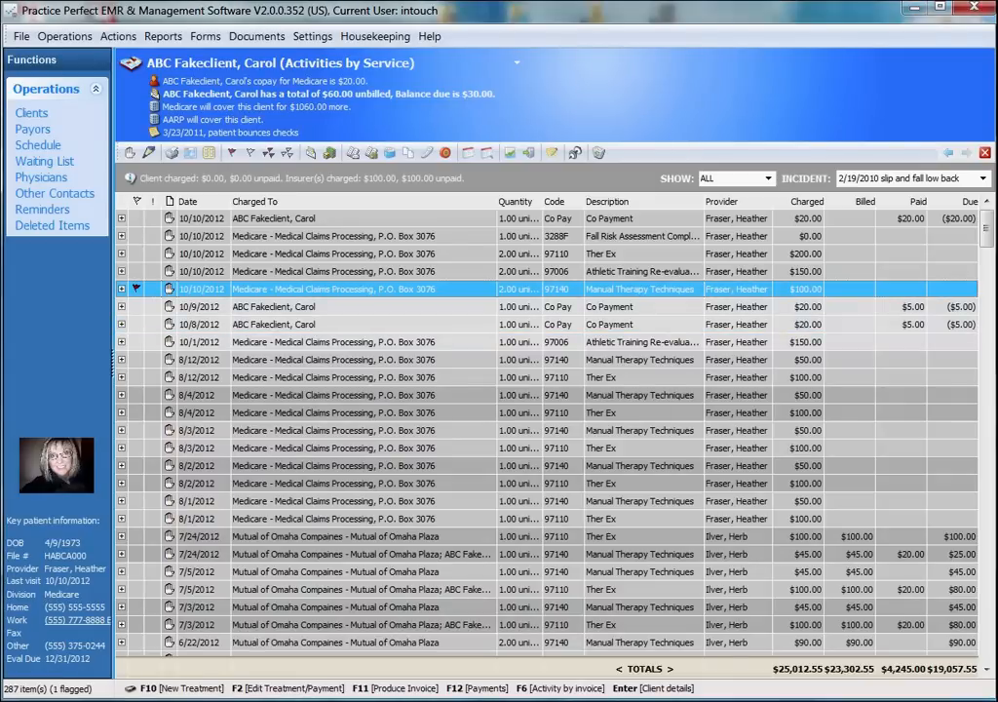
pyautogui.click(136, 272)
pyautogui.click(136, 254)
pyautogui.click(136, 236)
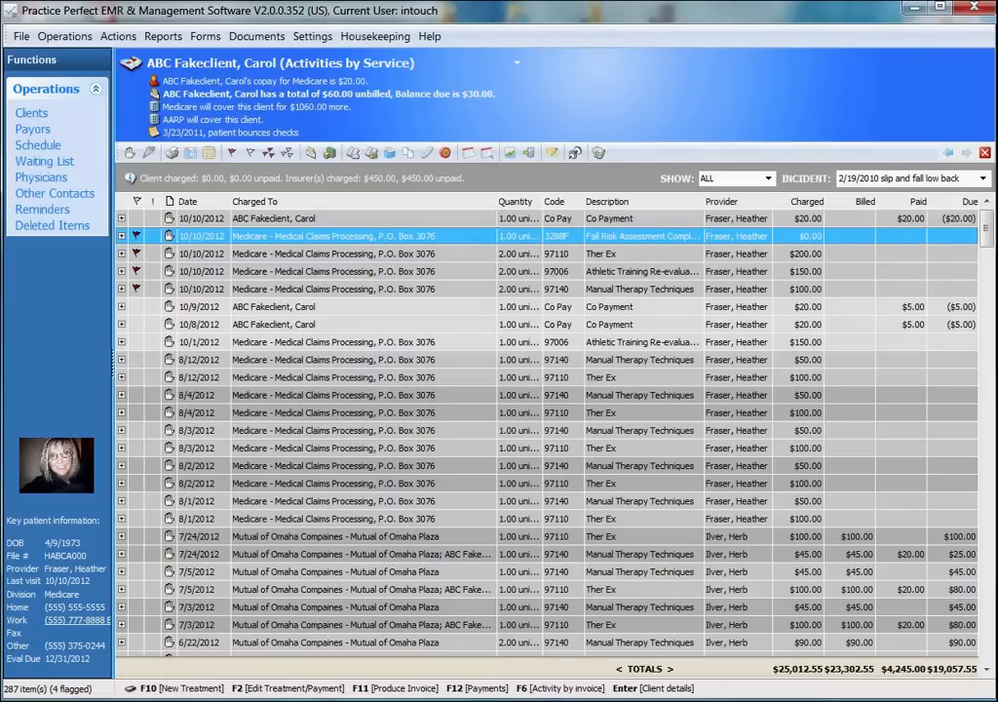
# Start a $100.00 Medicare payment for the flagged treatments, applying $20.00 to Ther Ex and $80.00 to Manual Therapy Techniques
pyautogui.press('F12')
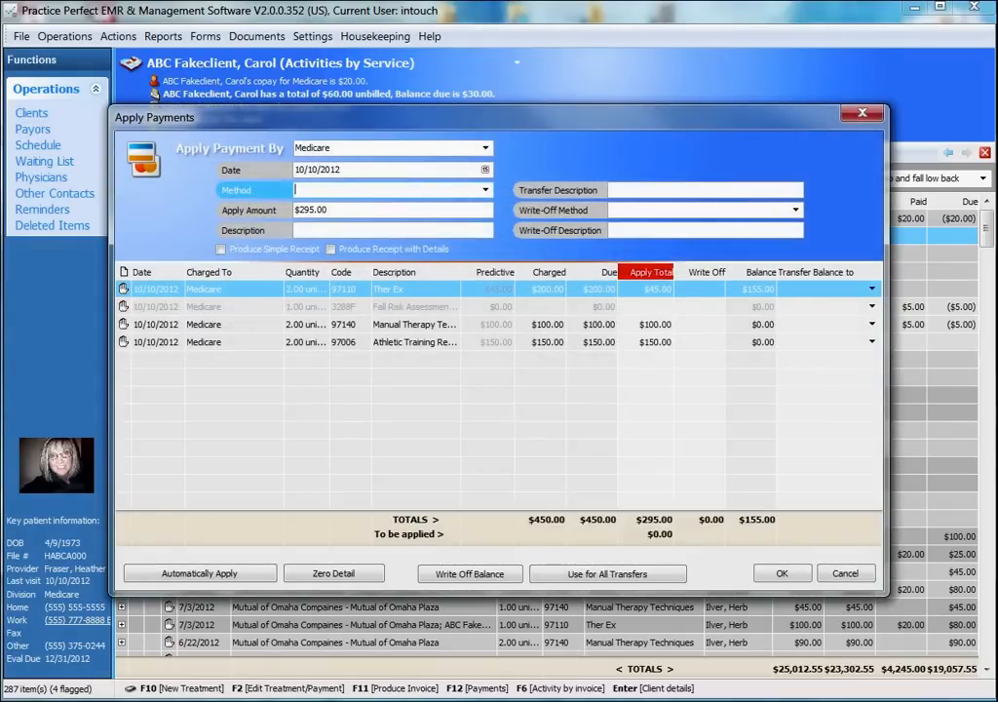
pyautogui.press('Tab')
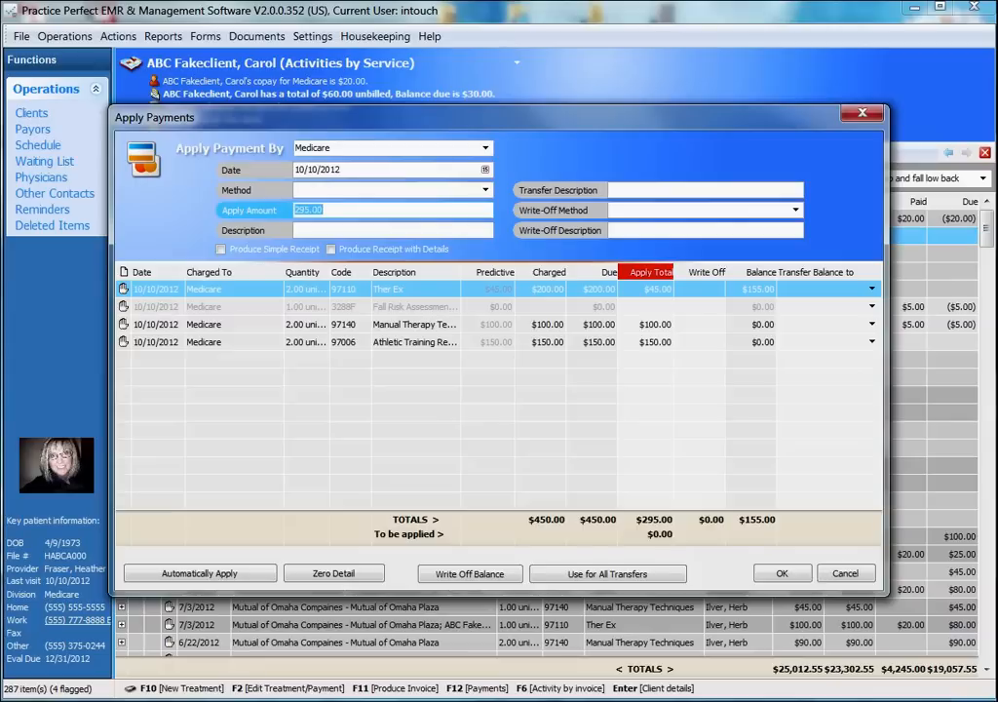
pyautogui.write('100')
pyautogui.press('Tab')
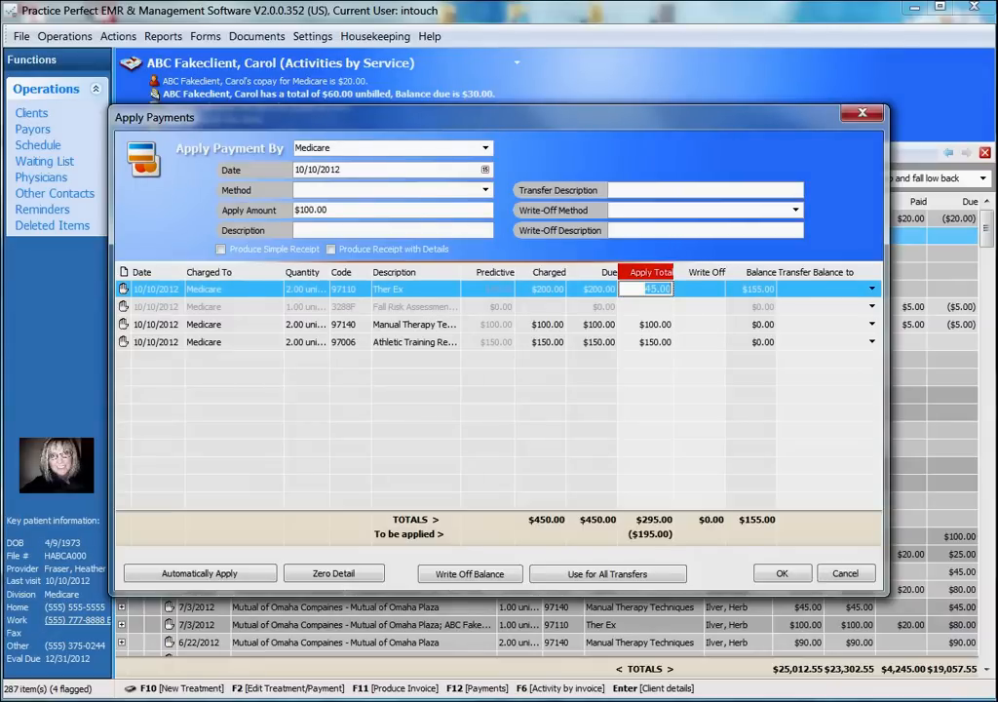
pyautogui.write('20')
pyautogui.press('Return')
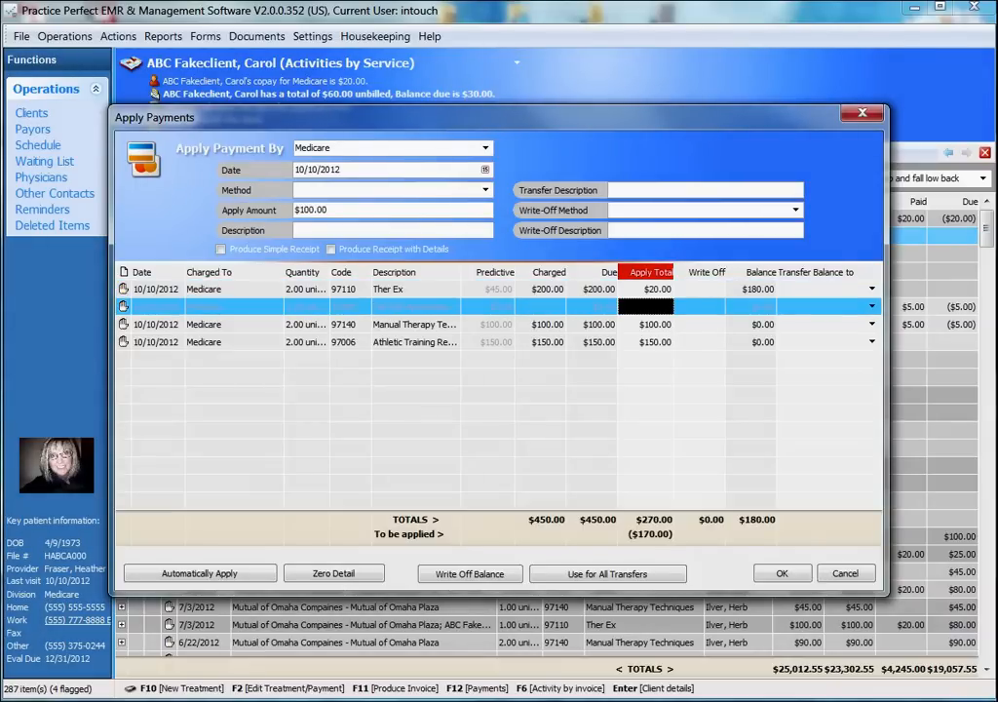
pyautogui.press('Return')
pyautogui.write('80')
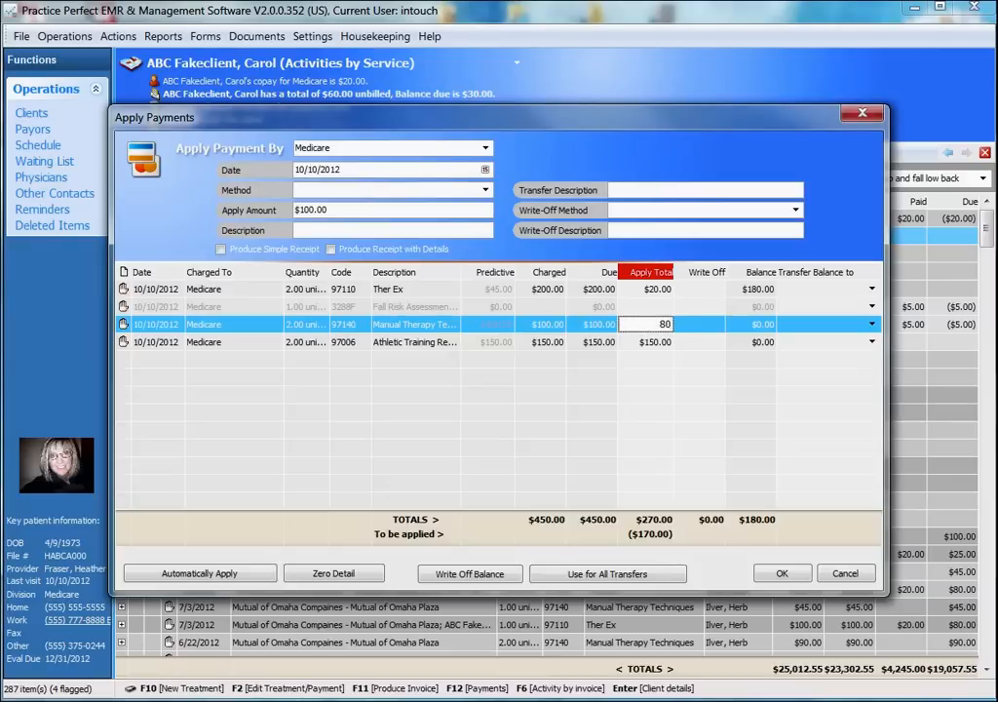
# Try transferring the remaining Ther Ex balance from Medicare to the client in the payment
pyautogui.click(751, 289)
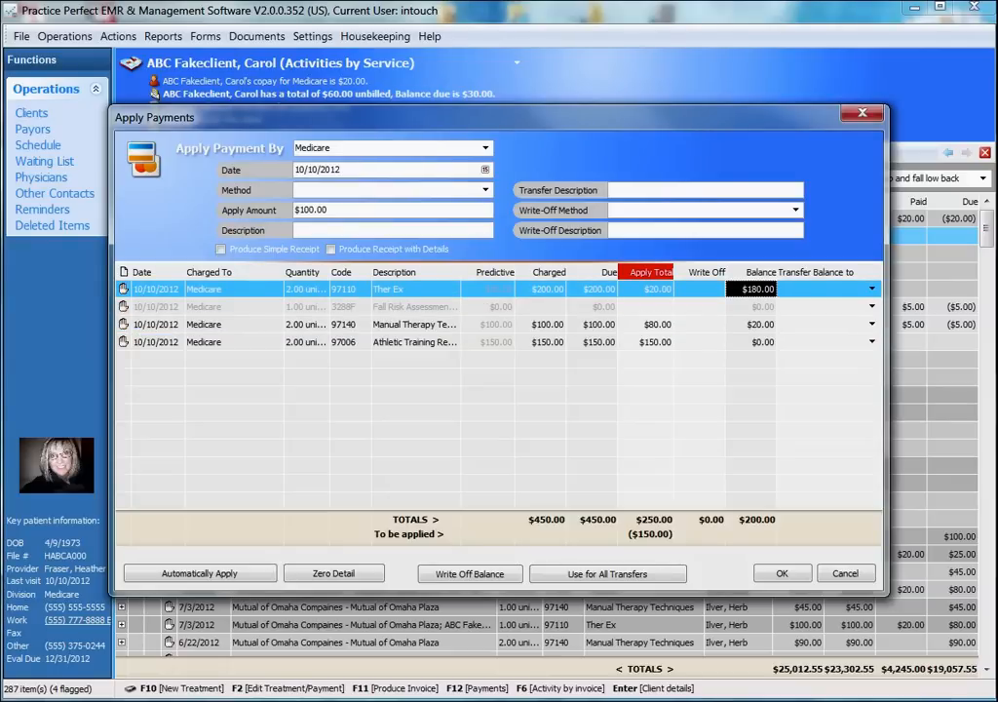
pyautogui.click(871, 289)
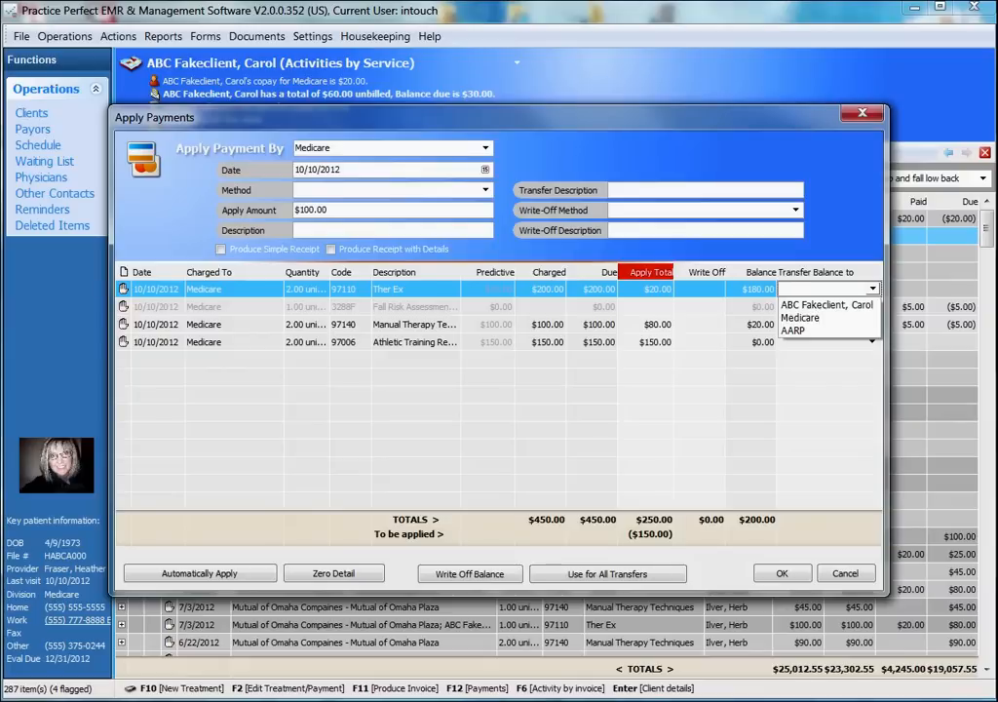
pyautogui.press('Escape')
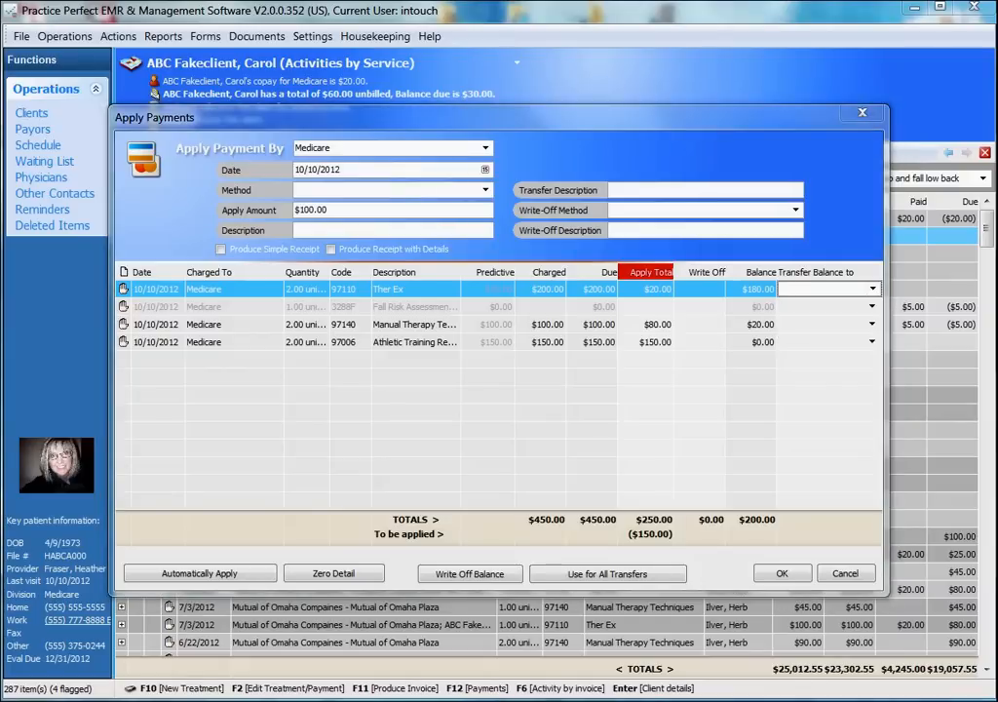
pyautogui.hotkey('alt', 'Down')
pyautogui.press('Return')
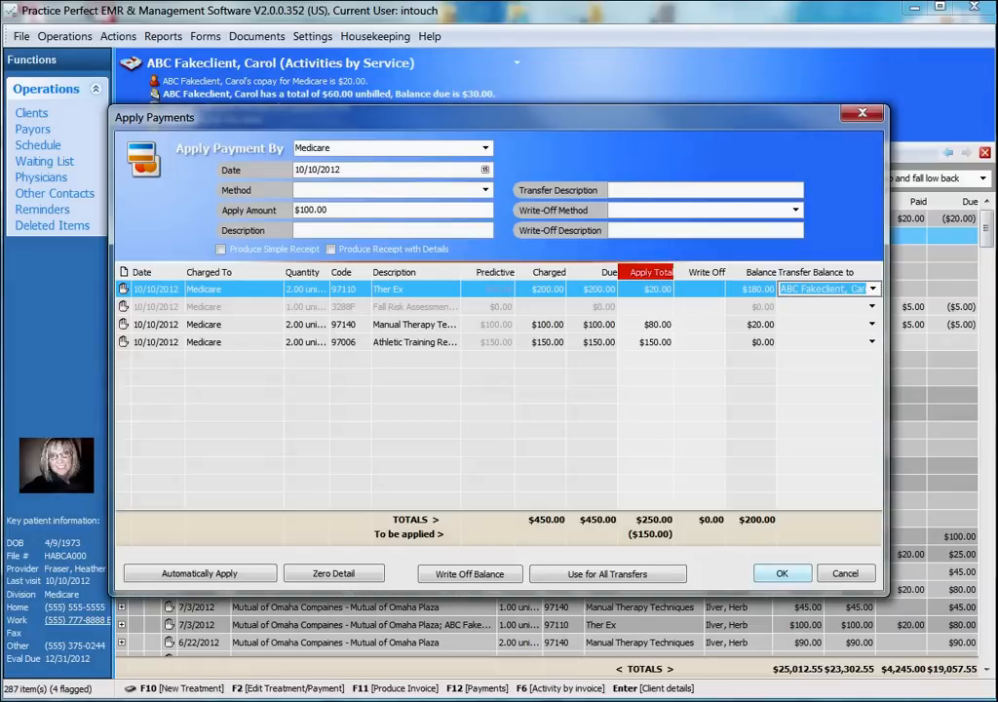
pyautogui.press('Return')
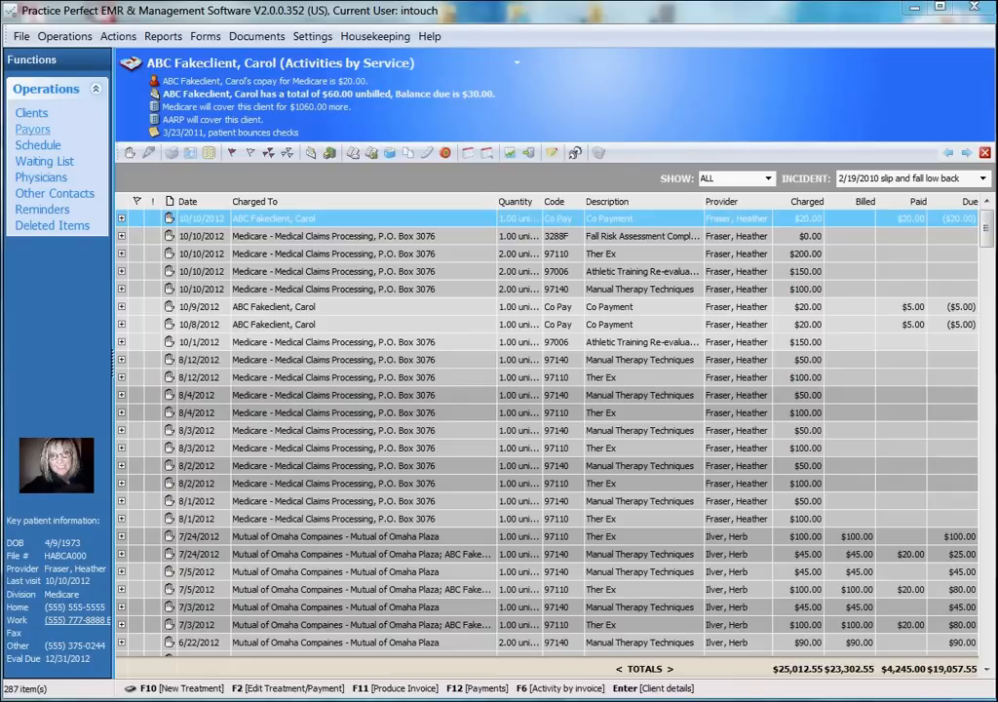
# Go to the payors, flag Medicare and open its activities by invoice
pyautogui.click(32, 129)
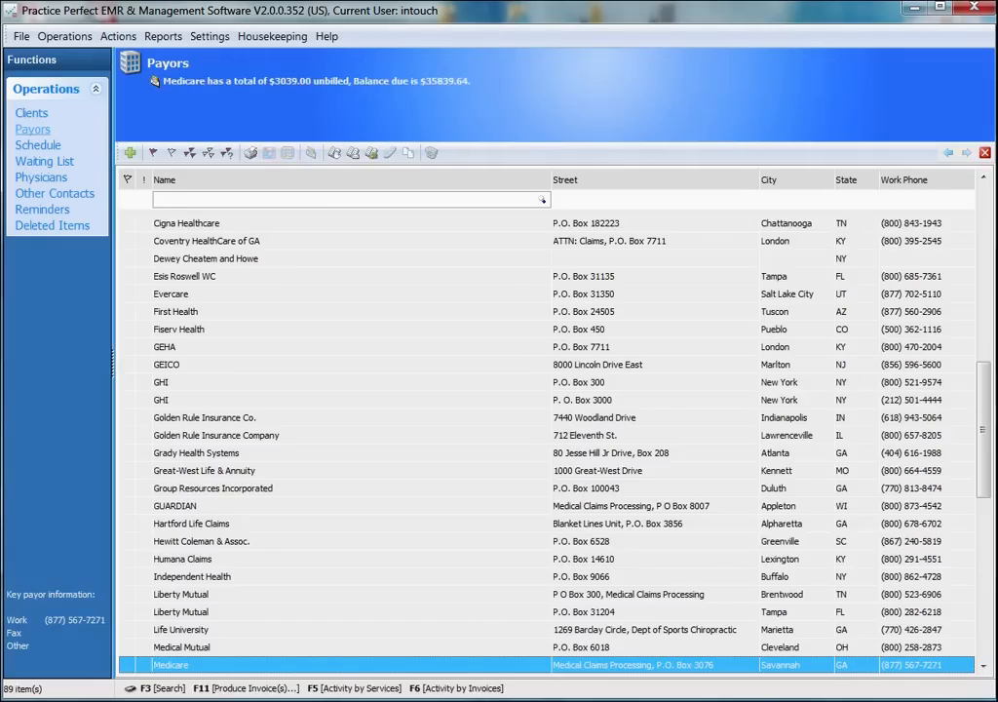
pyautogui.hotkey('ctrl', 'f')
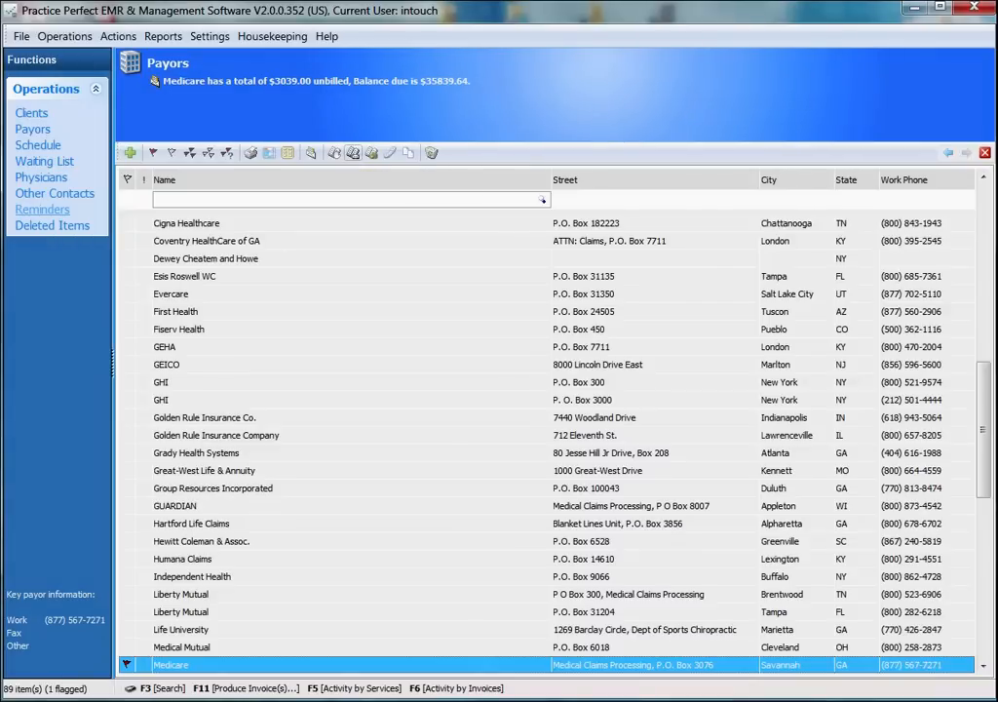
pyautogui.click(352, 154)
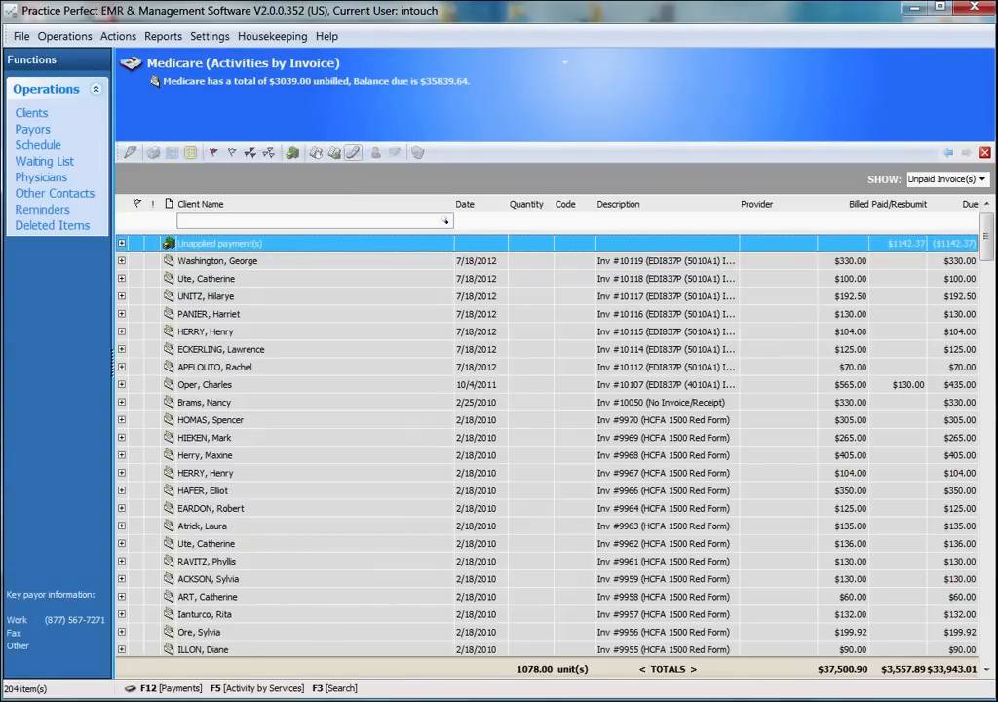
# Flag Medicare's unpaid invoices 10116, 10112, 9970, 9967, 9964 and 9961, and expand invoice 9961 to its services
pyautogui.click(137, 314)
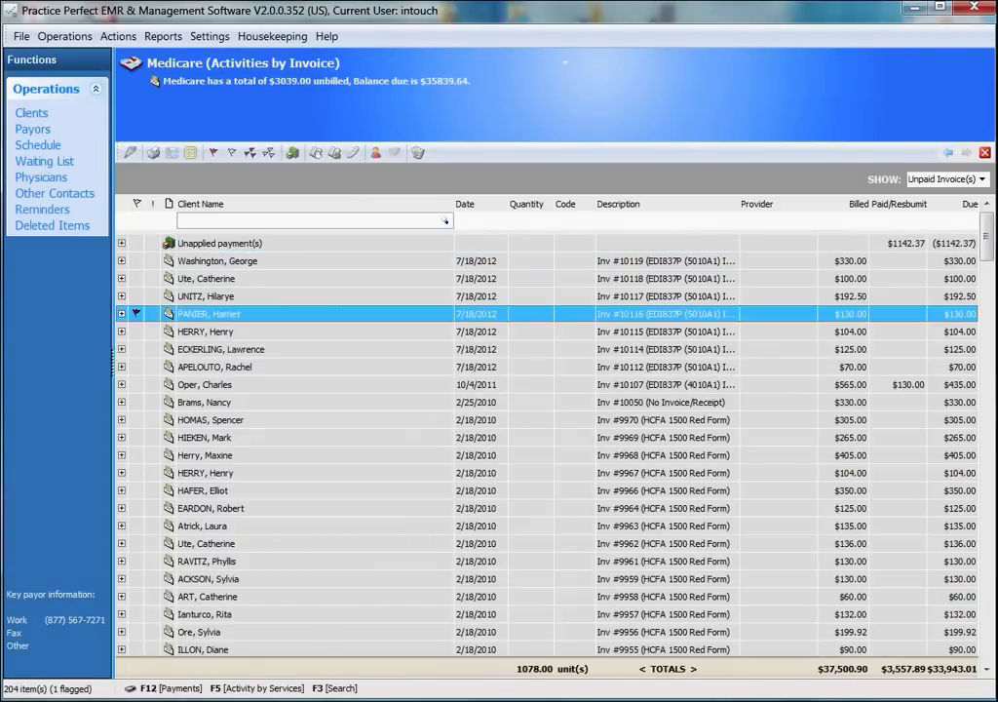
pyautogui.click(137, 366)
pyautogui.click(137, 419)
pyautogui.click(136, 473)
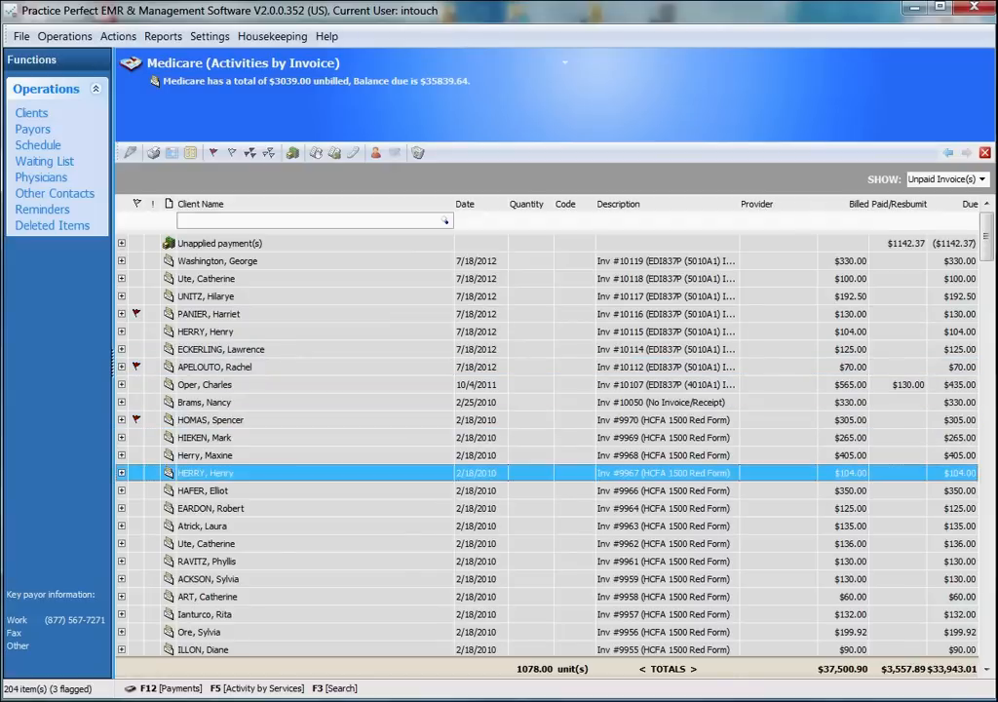
pyautogui.click(136, 508)
pyautogui.click(137, 560)
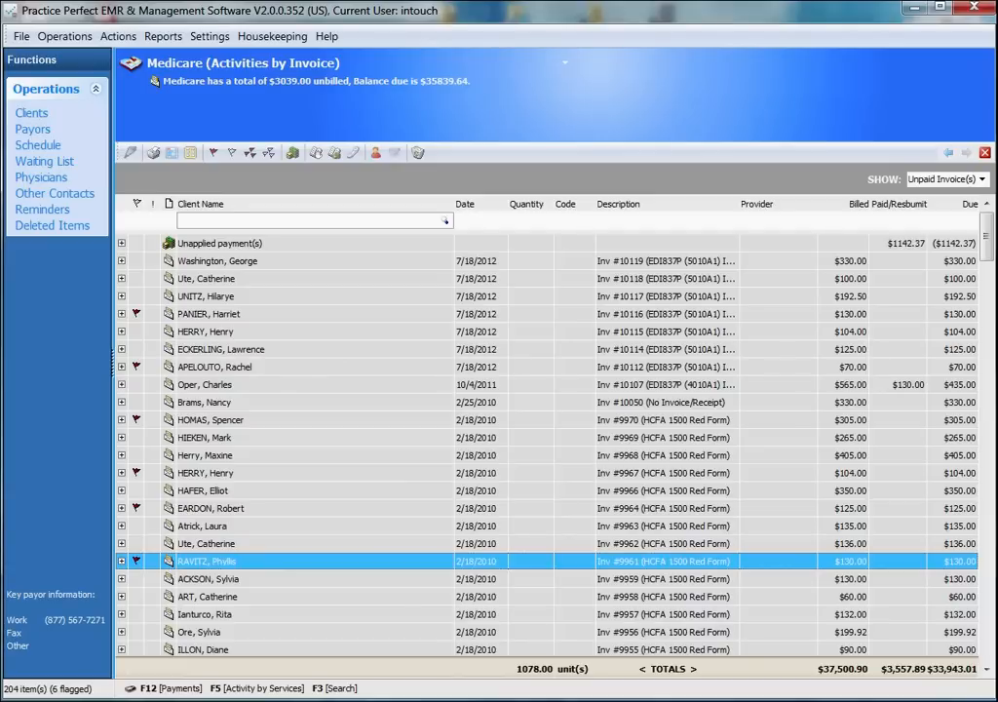
pyautogui.press('Right')
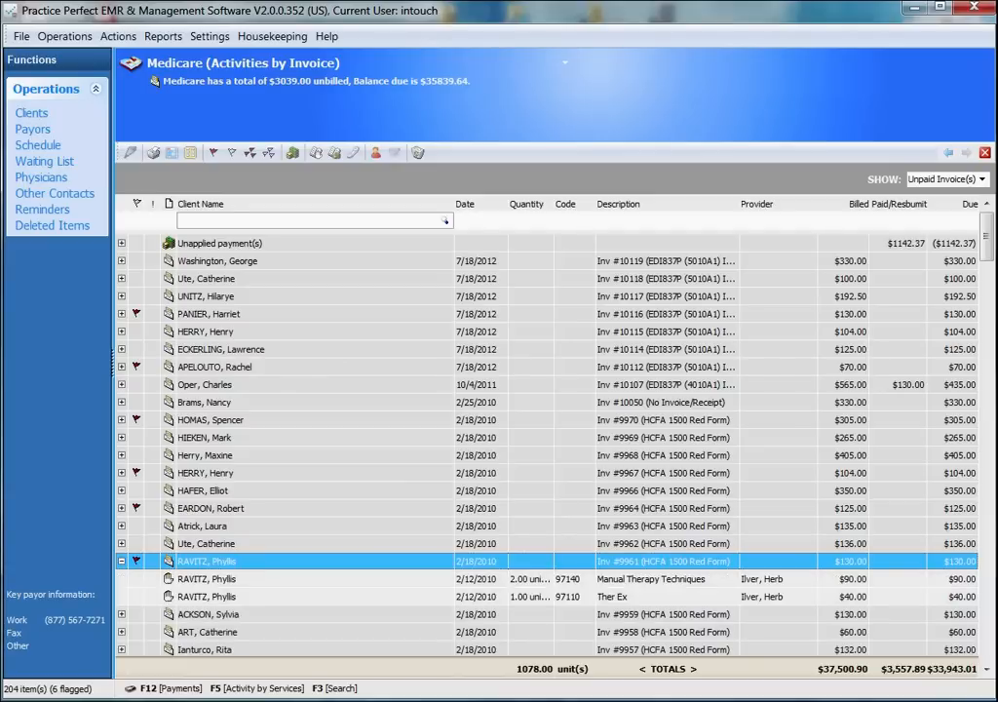
# Look over the two services on invoice 9961, collapse it, and start a payment for the flagged Medicare invoices
pyautogui.click(220, 578)
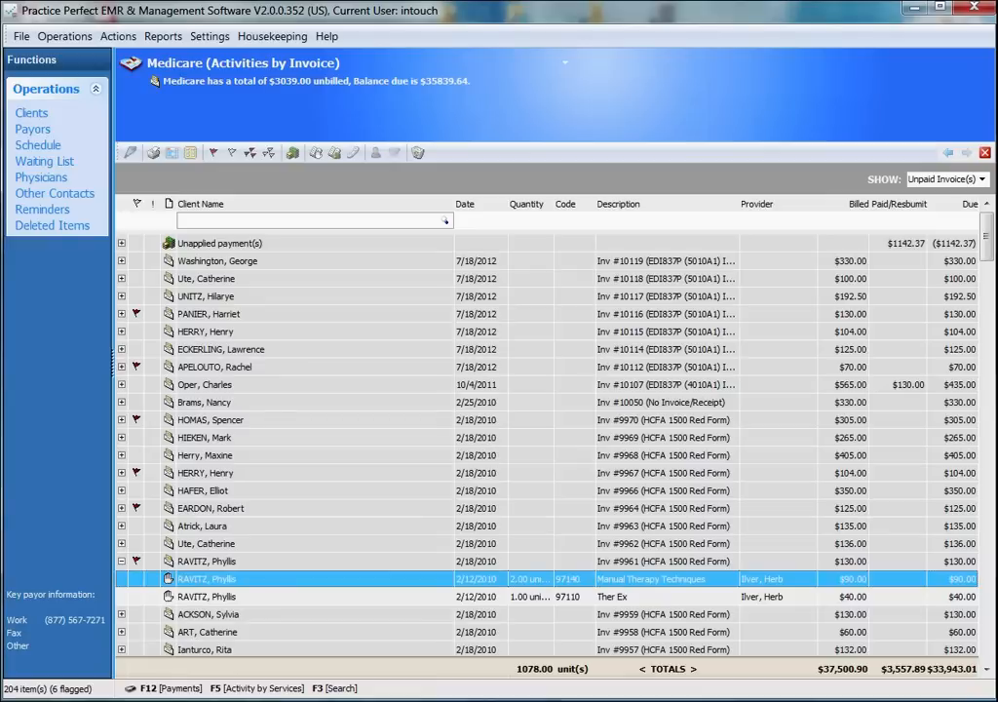
pyautogui.click(219, 596)
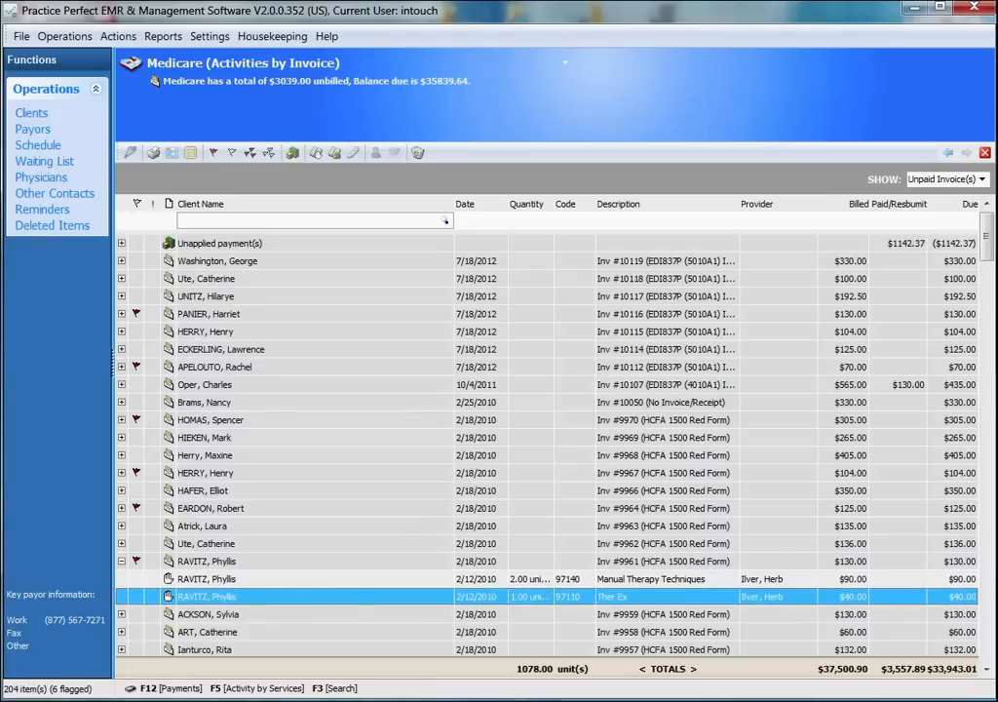
pyautogui.press('Left')
pyautogui.press('Left')
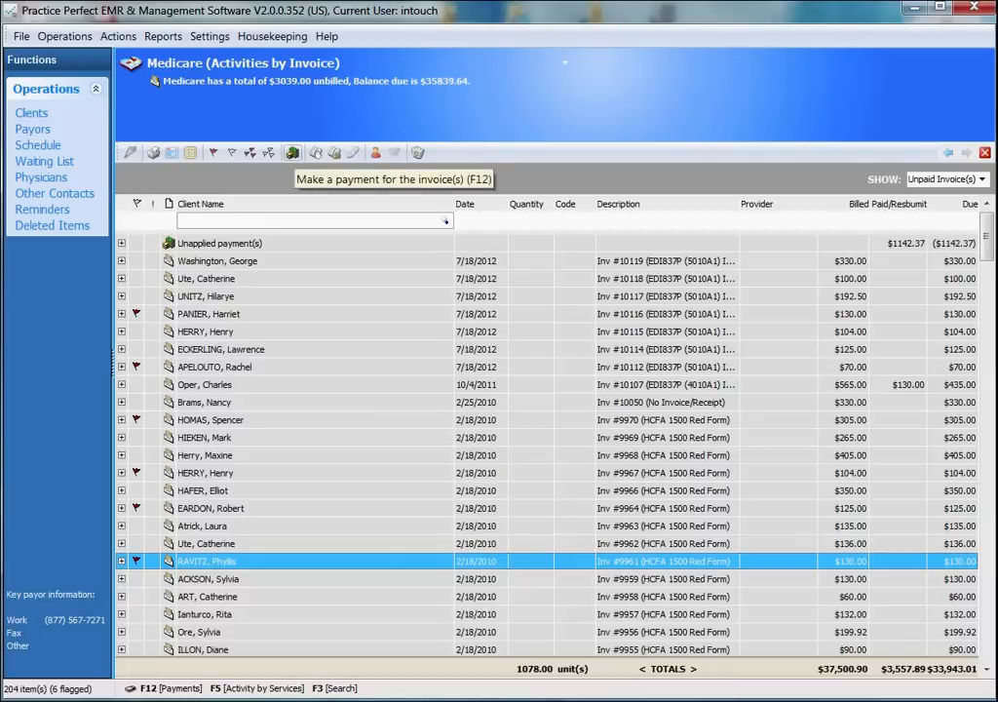
pyautogui.click(292, 153)
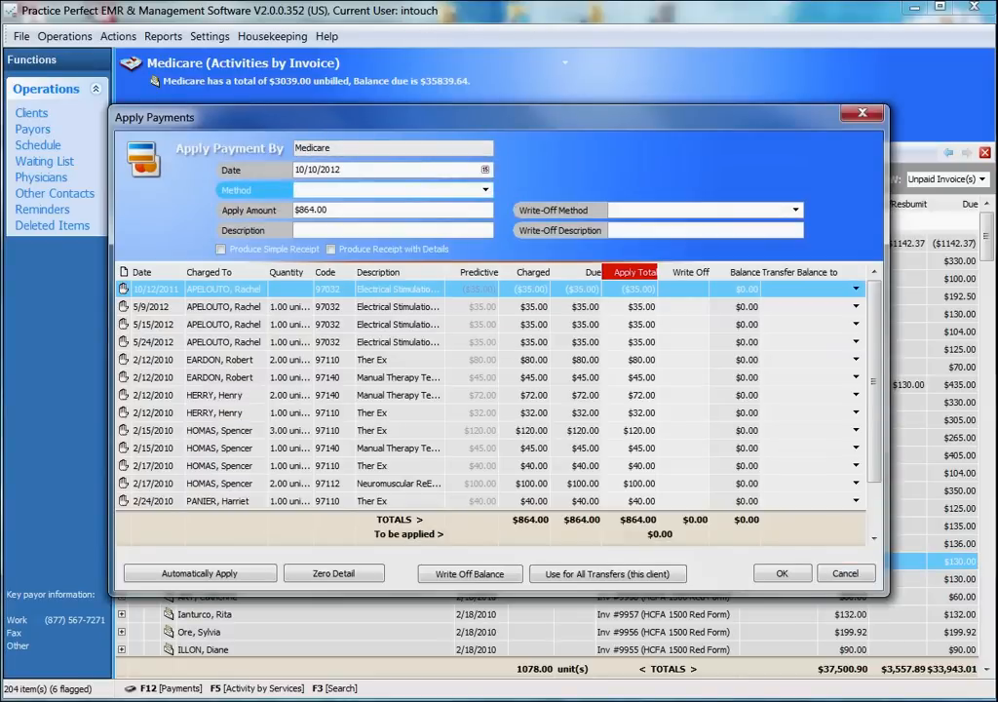
# Review the clients' service lines and the apply amount in the Medicare payment
pyautogui.click(224, 360)
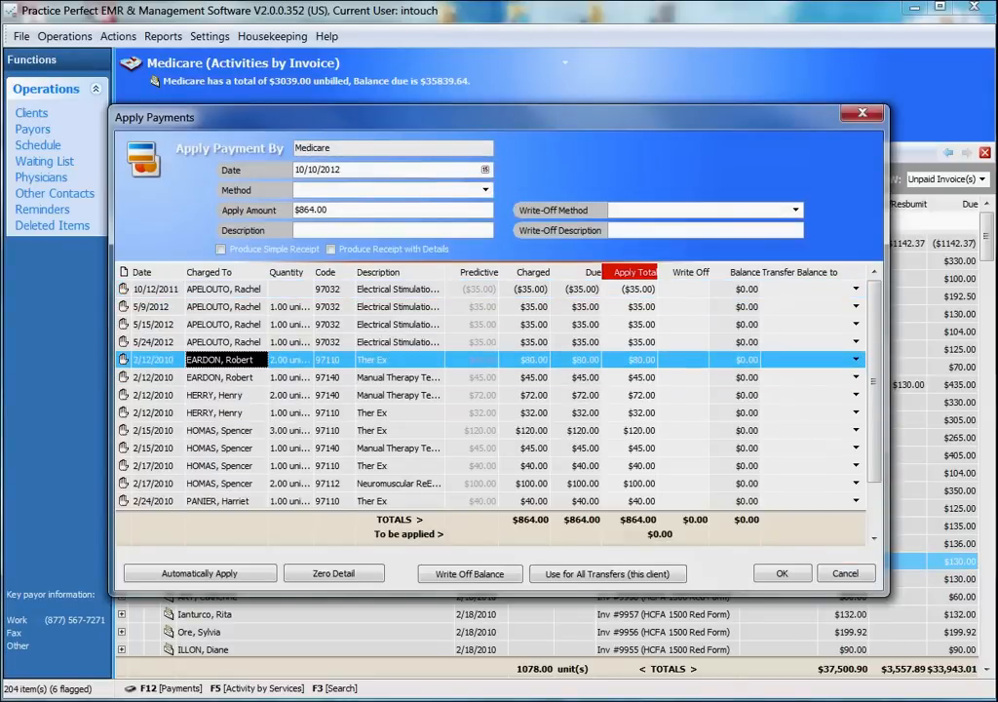
pyautogui.click(226, 395)
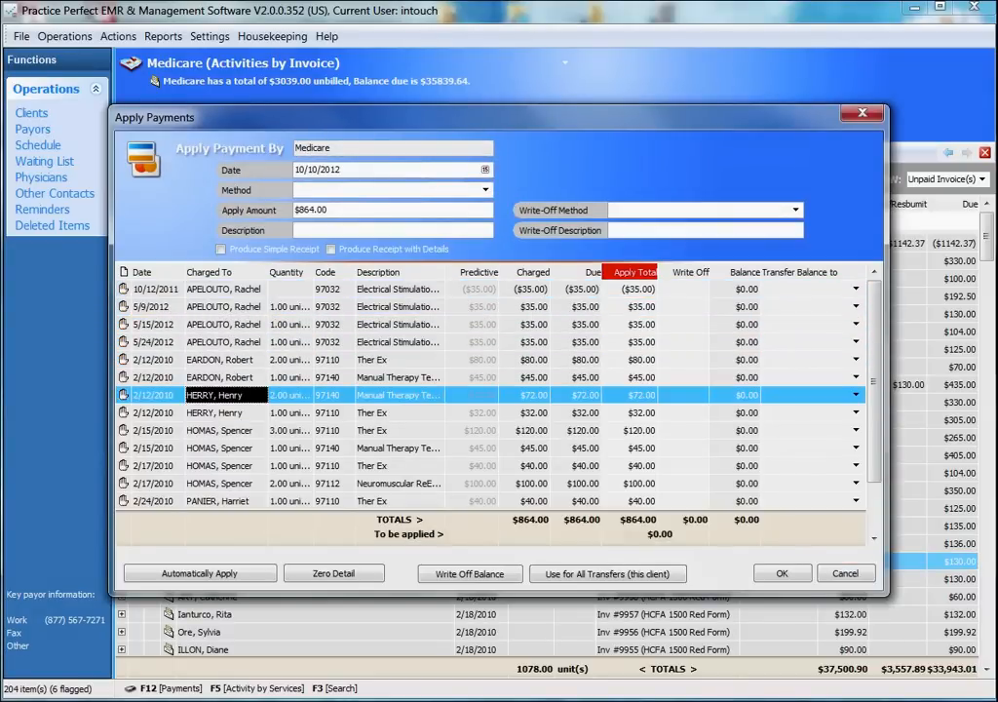
pyautogui.click(220, 447)
pyautogui.click(220, 465)
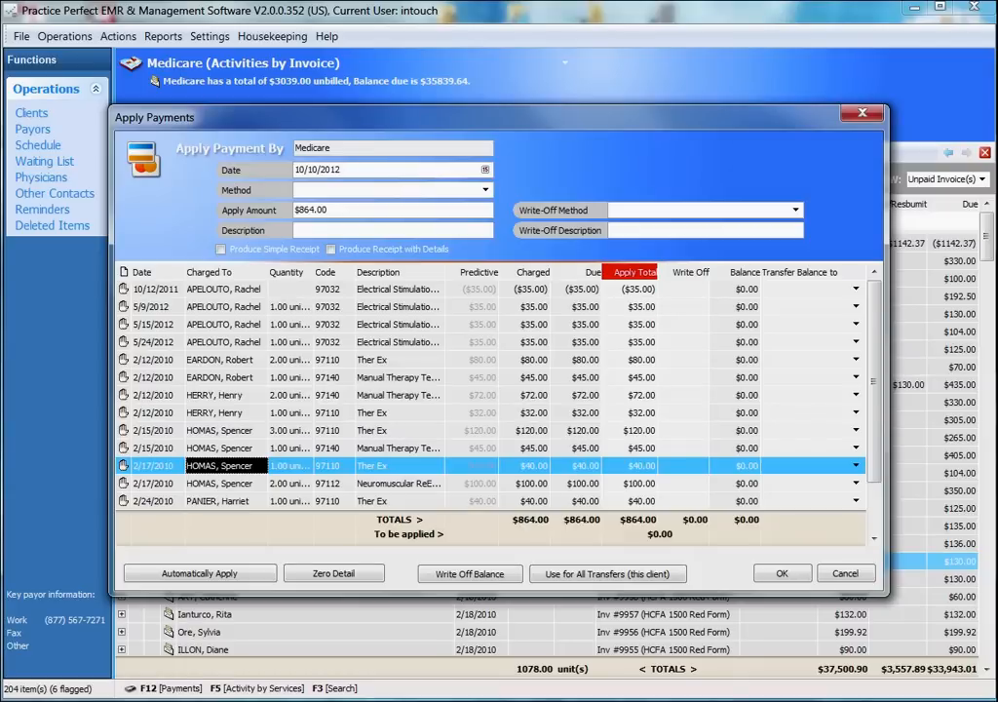
pyautogui.click(220, 377)
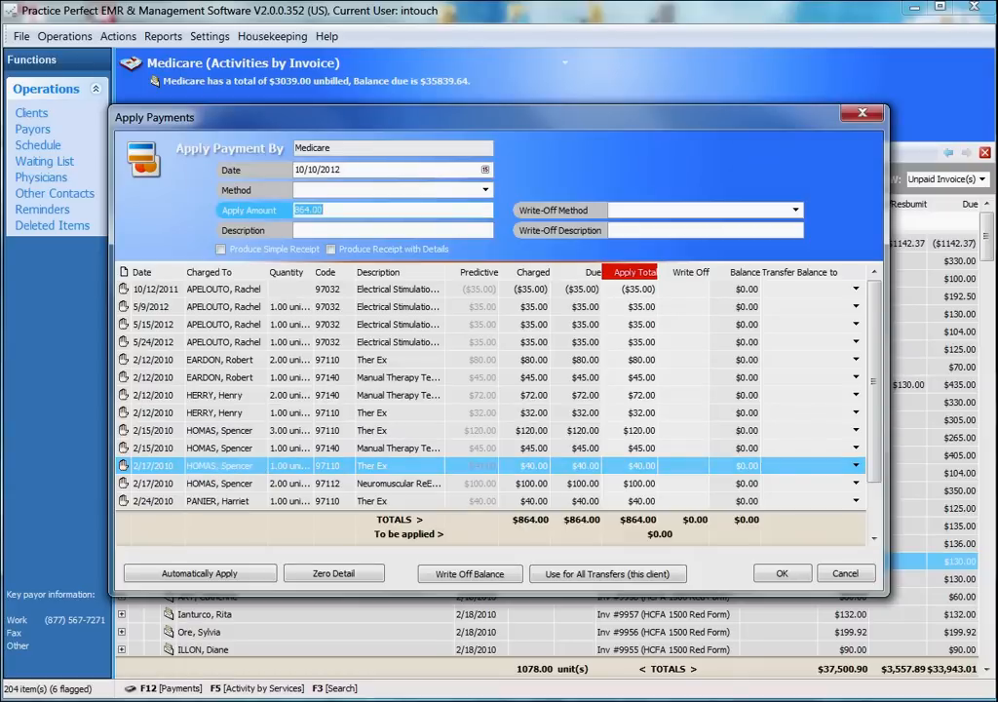
# Go through the write-off and balance-transfer fields of the payment lines, then leave the Medicare payment without applying it
pyautogui.click(691, 289)
pyautogui.press('Tab')
pyautogui.press('Down')
pyautogui.press('Down')
pyautogui.press('Down')
pyautogui.press('Down')
pyautogui.press('Down')
pyautogui.press('Down')
pyautogui.press('Down')
pyautogui.press('Down')
pyautogui.press('Down')
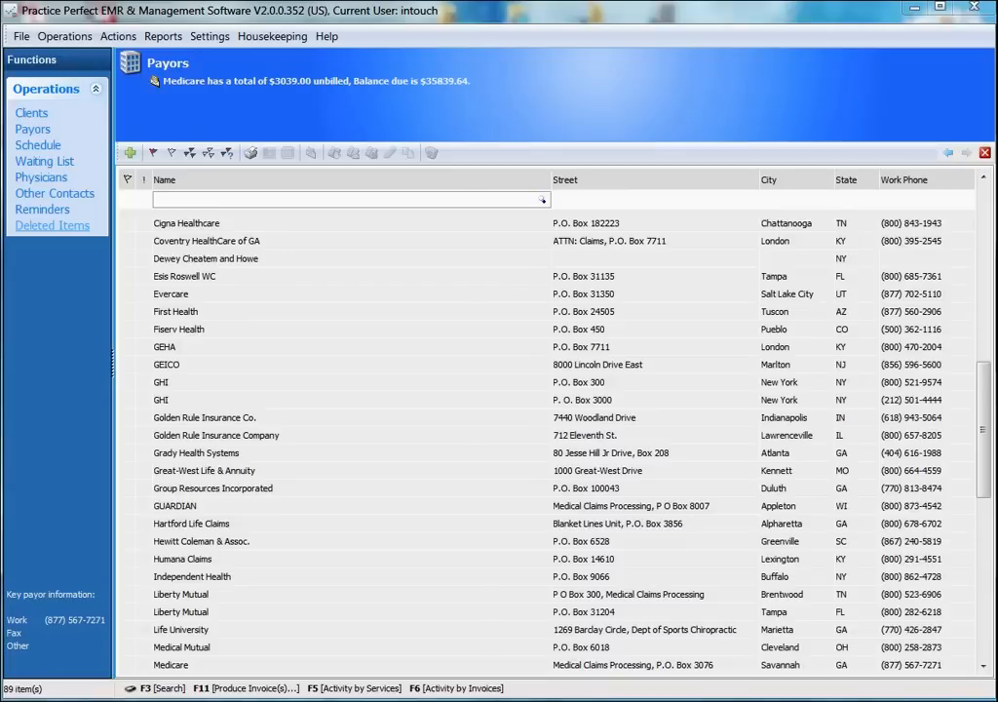
# Flag Medicare in the payors list and preview its EDI837P (5010A1) invoices for all activities not yet invoiced
pyautogui.click(171, 664)
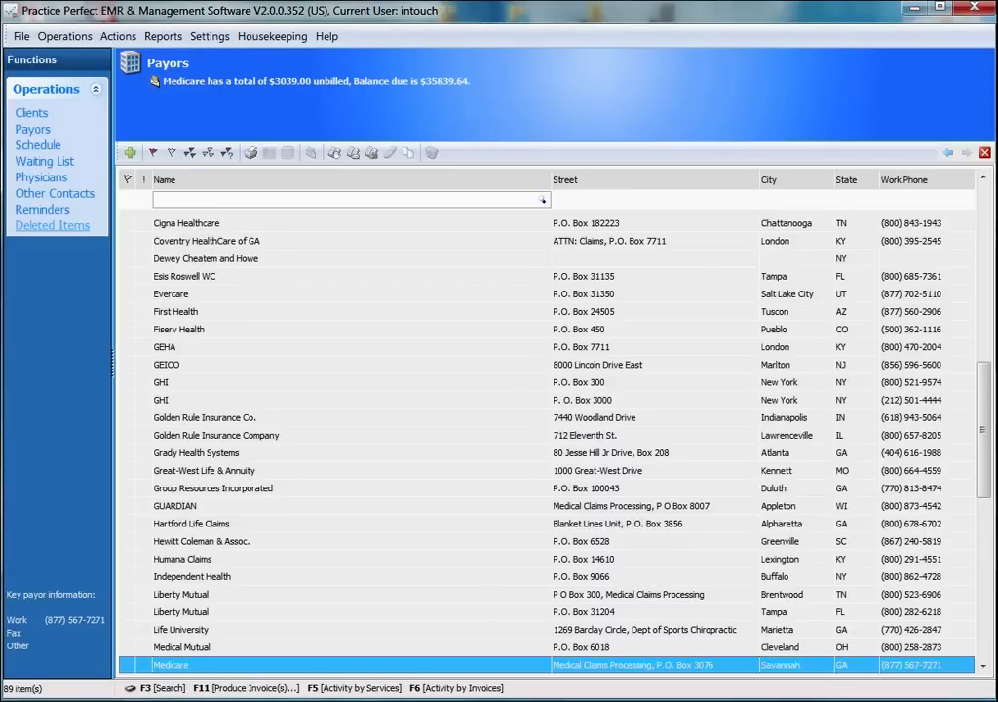
pyautogui.hotkey('ctrl', 'shift', 'g')
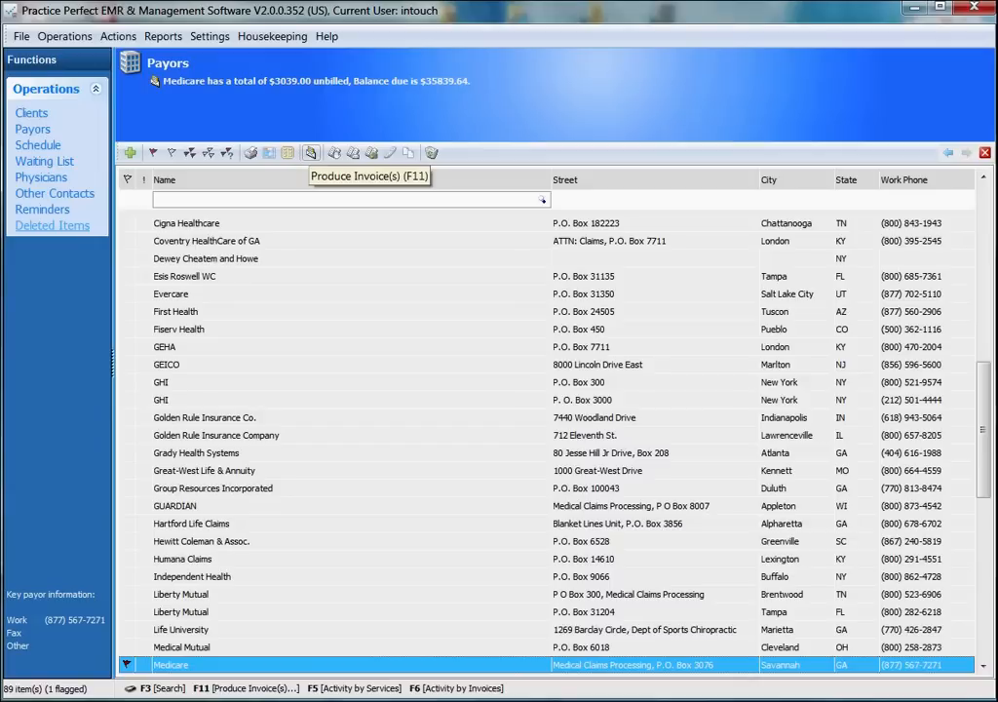
pyautogui.click(310, 154)
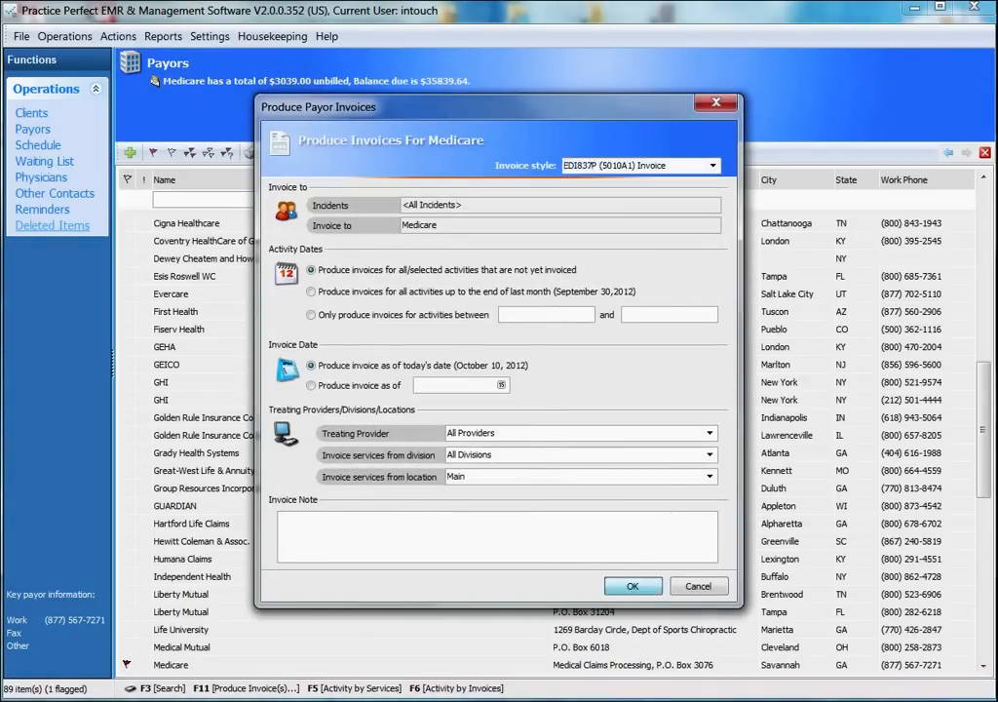
pyautogui.press('Return')
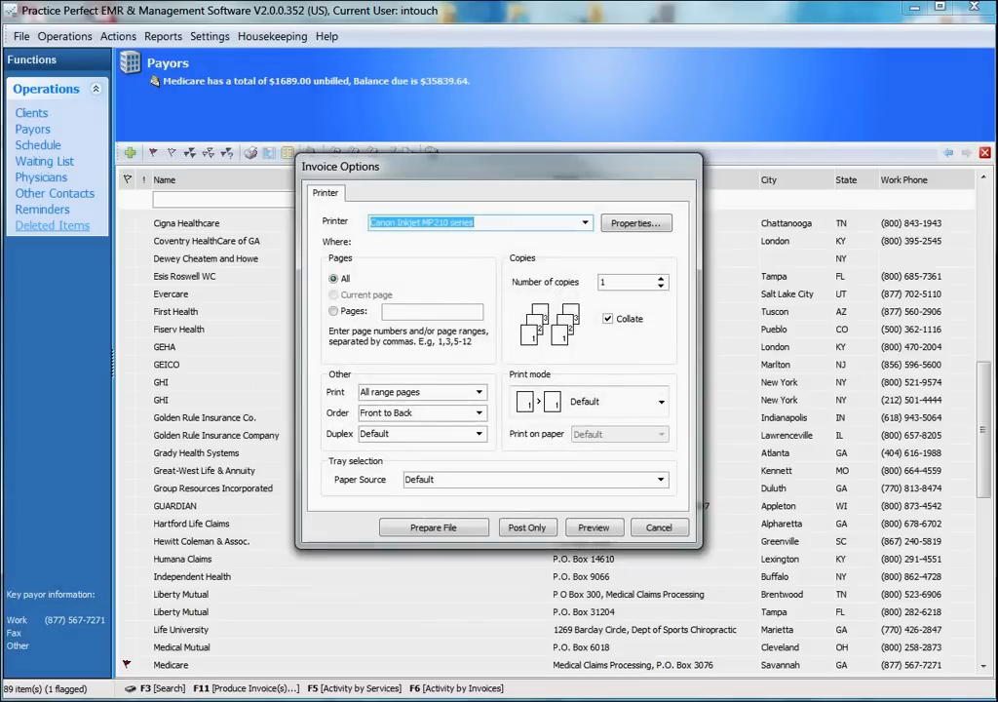
pyautogui.press('Return')
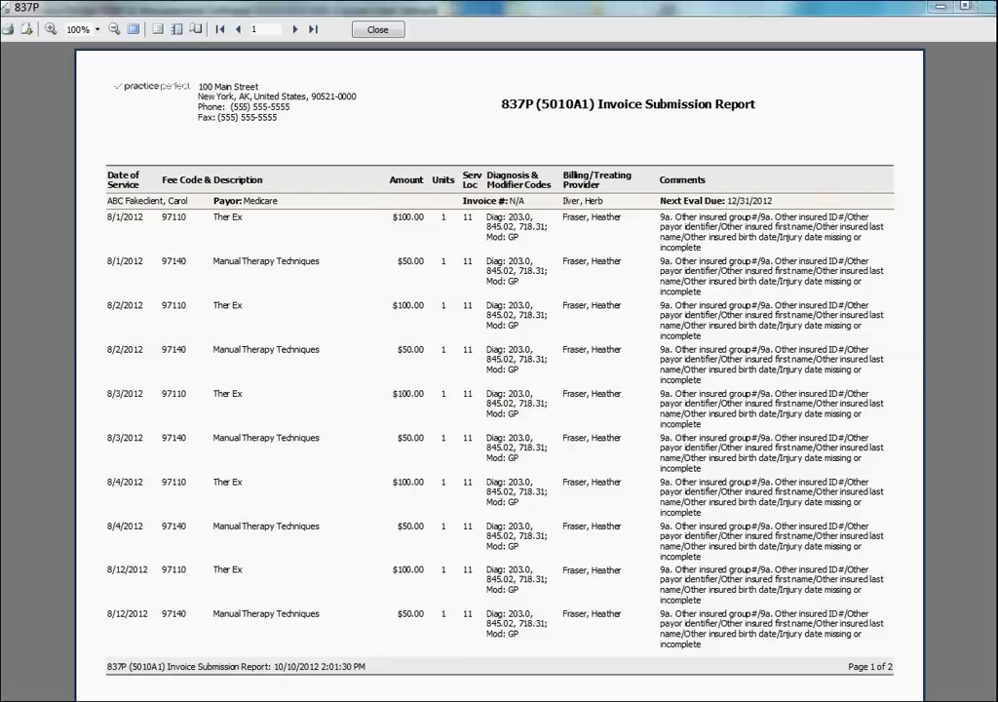
pyautogui.press('Escape')
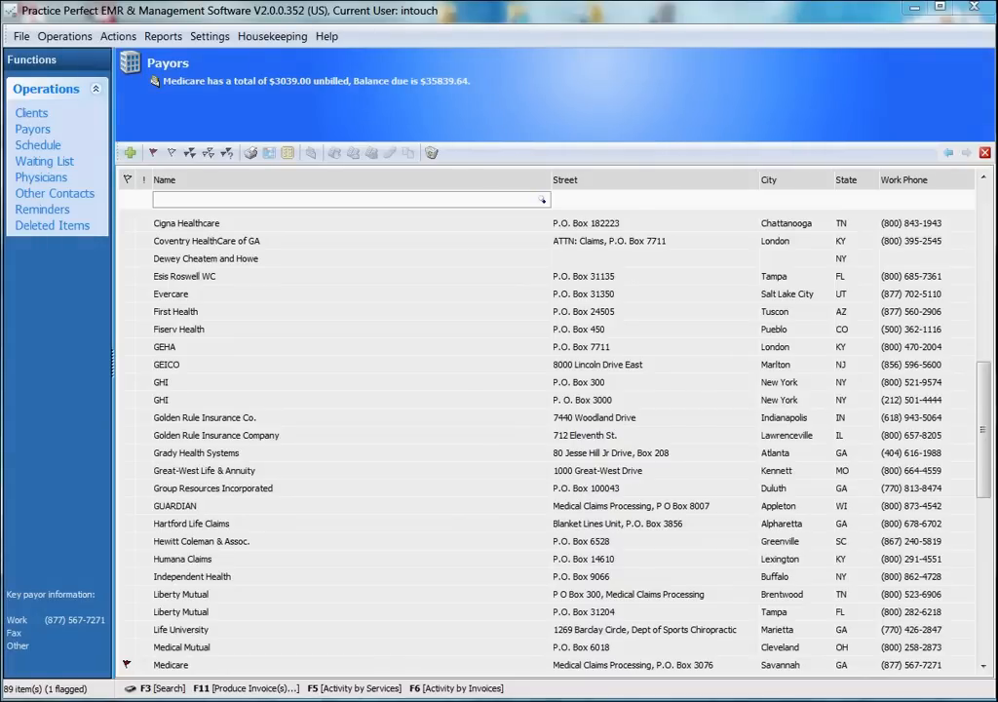
# Produce Medicare's EDI837P (5010A1) invoices as of October 10, 2012, checking the submission report and preparing the electronic file
pyautogui.click(311, 153)
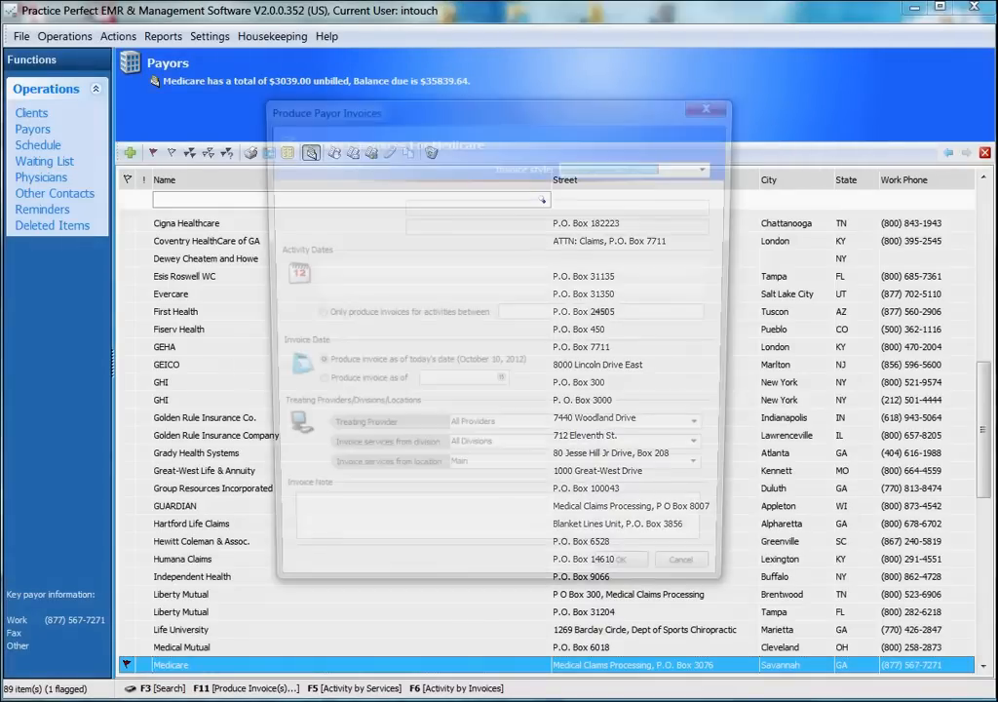
pyautogui.click(635, 586)
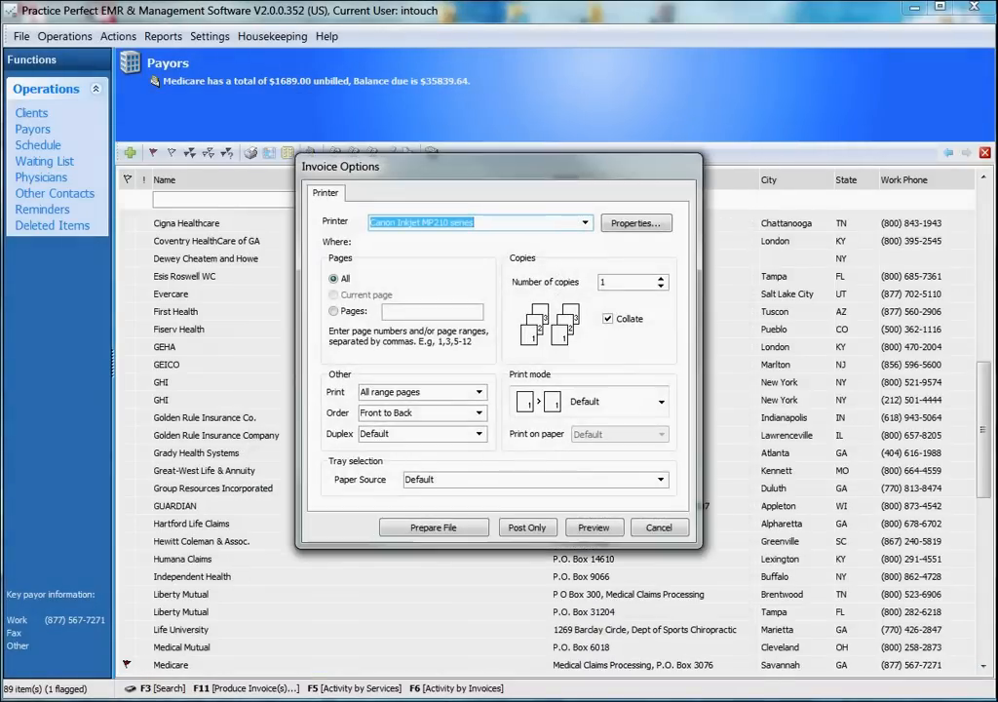
pyautogui.click(593, 527)
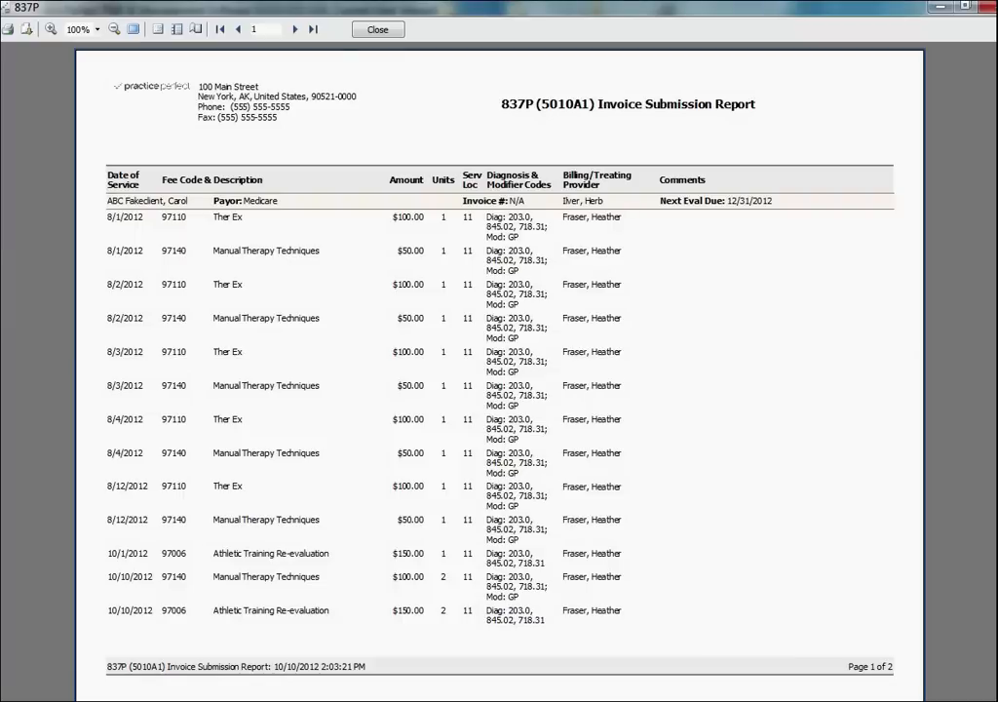
pyautogui.press('Escape')
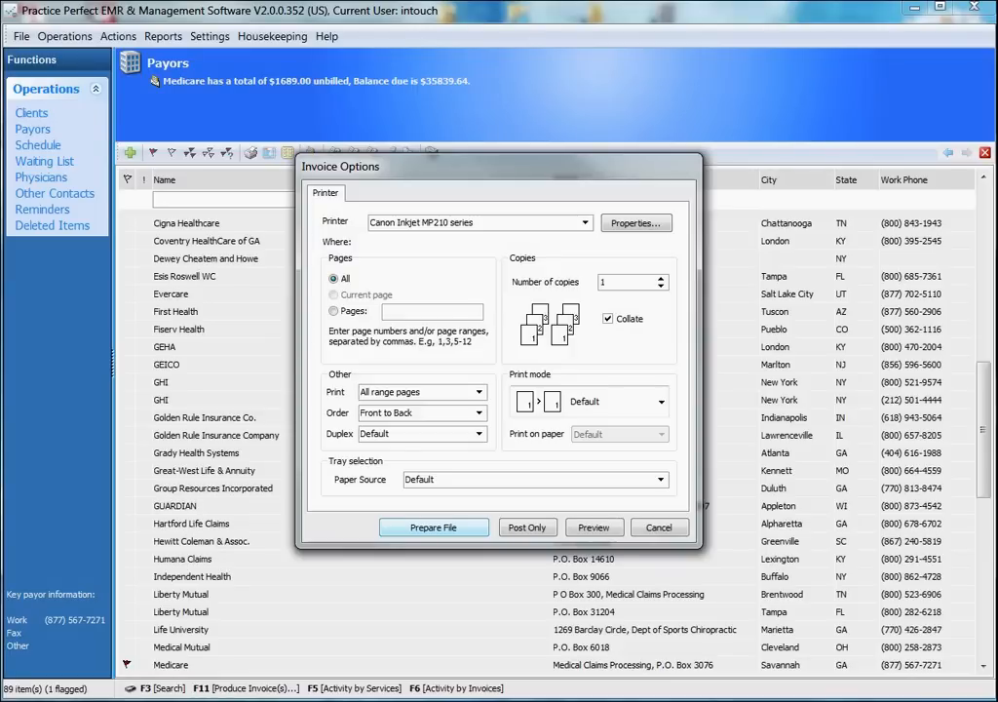
pyautogui.click(434, 527)
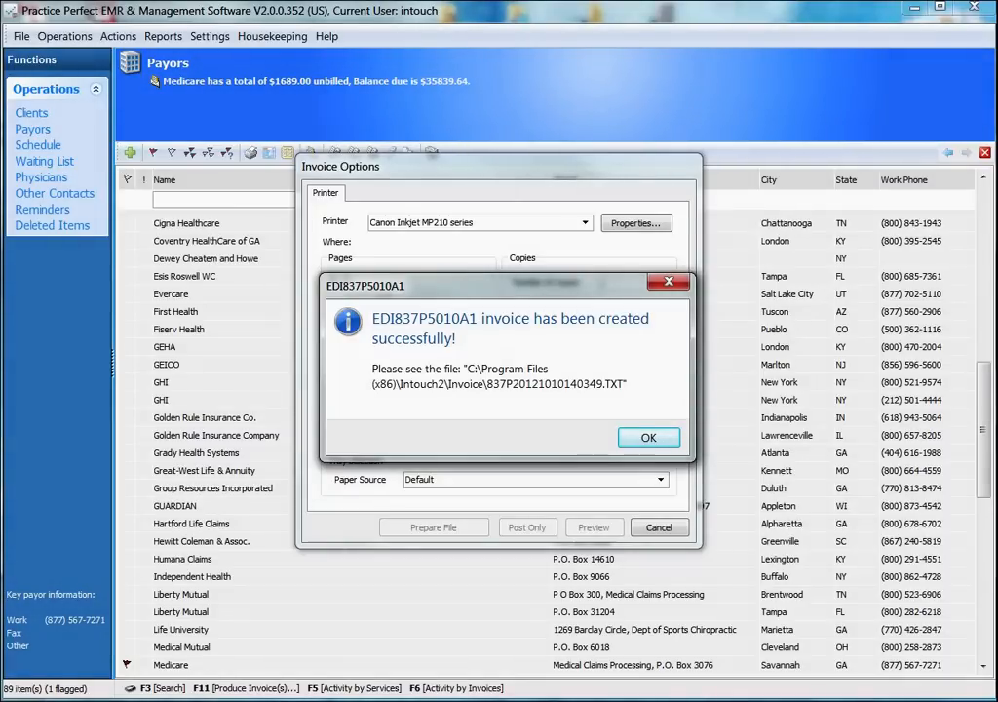
pyautogui.press('Return')
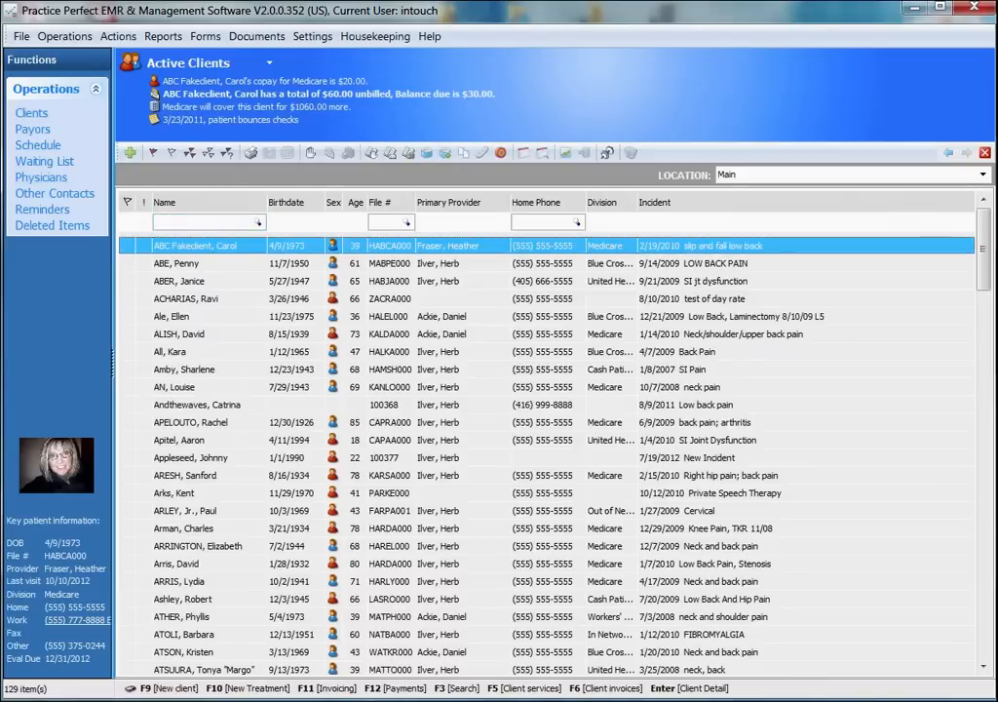
# Open the slip-and-fall client's activities by invoice and preview the Unbilled Services report for services up to 10/10/2012
pyautogui.press('Return')
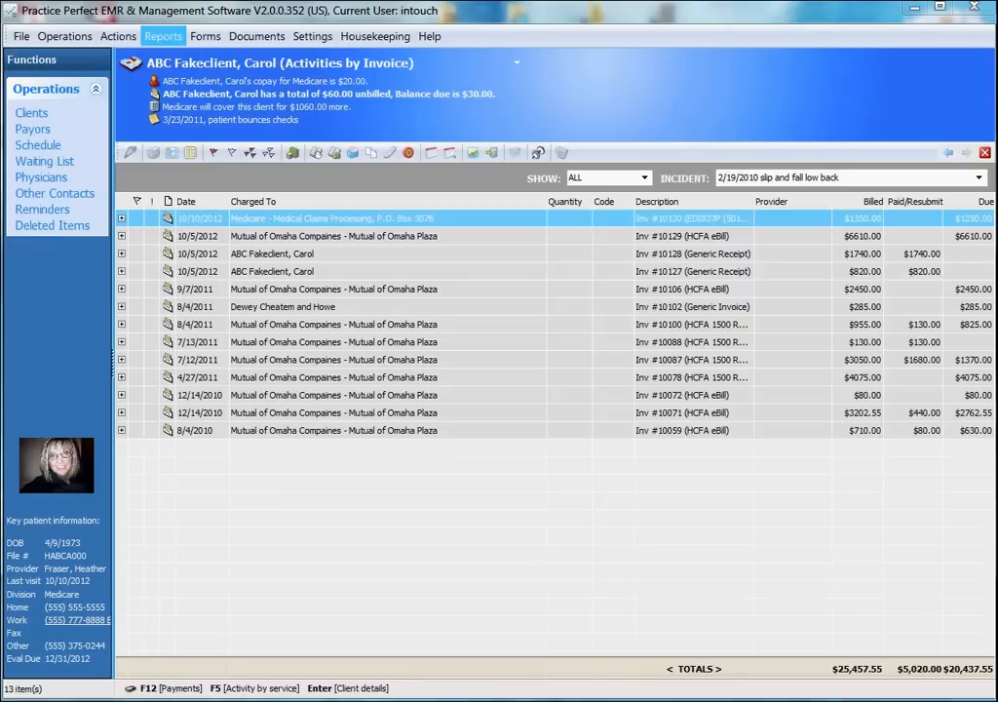
pyautogui.click(163, 36)
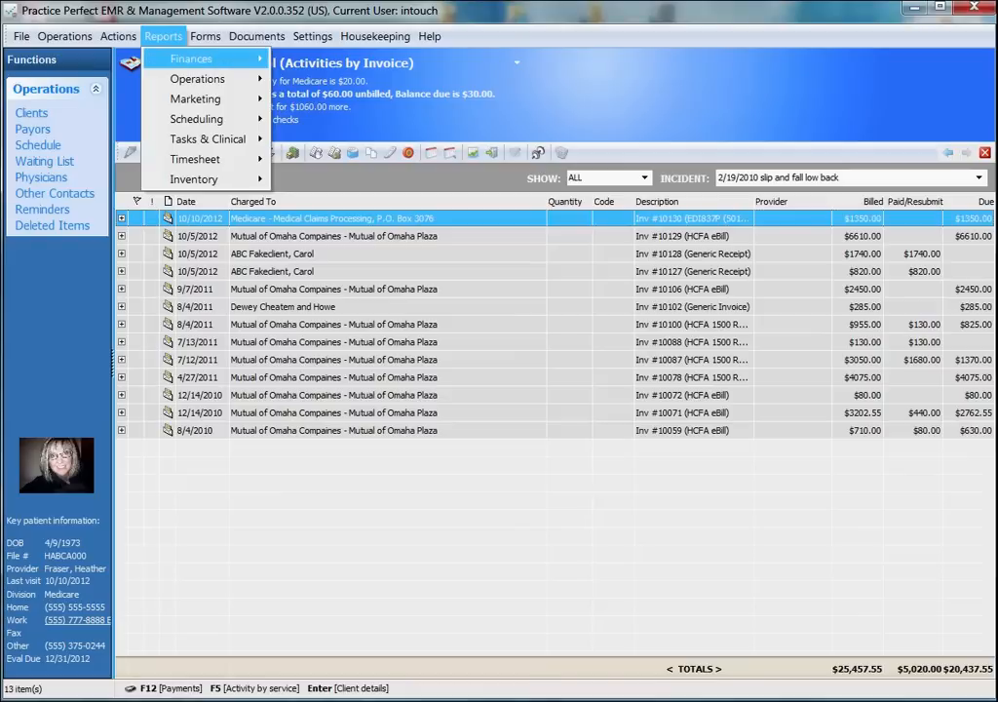
pyautogui.moveTo(191, 59)
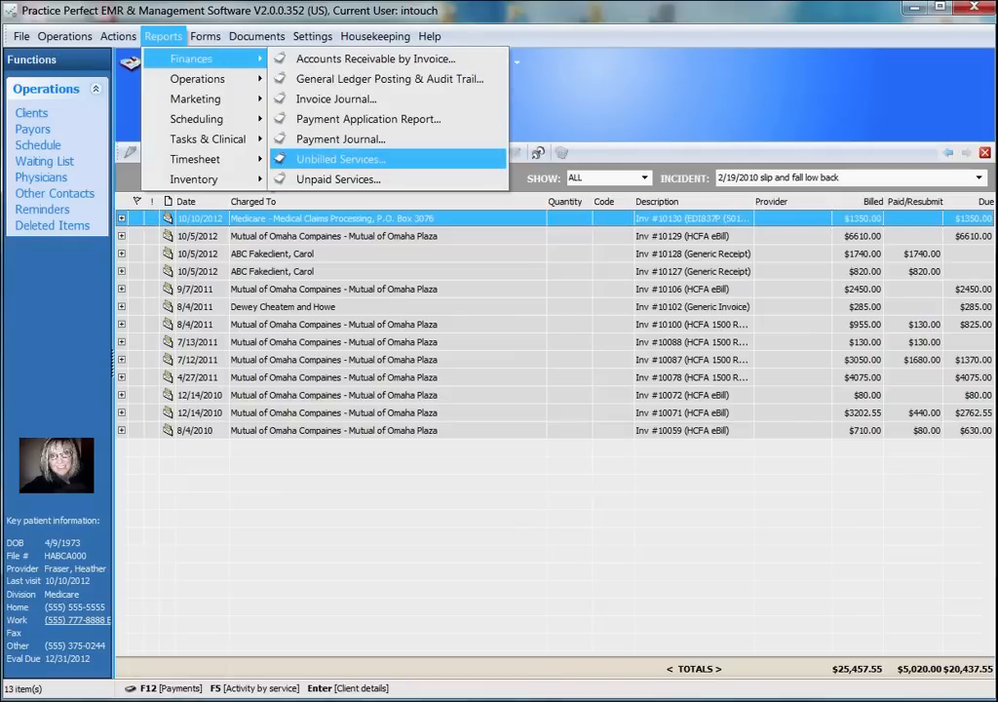
pyautogui.click(340, 159)
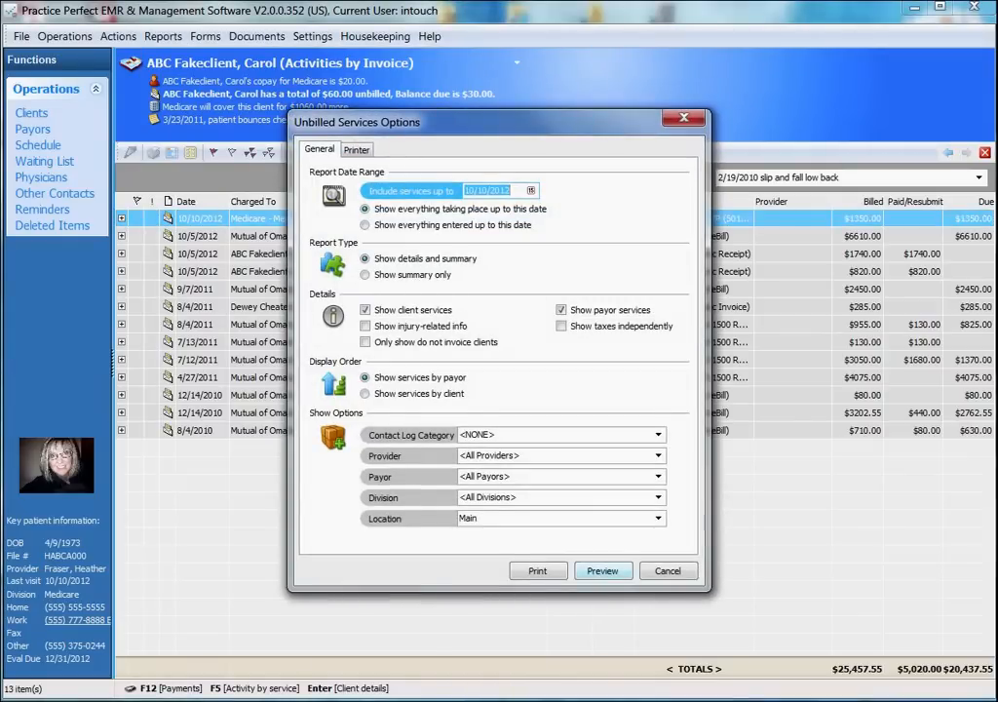
pyautogui.press('Return')
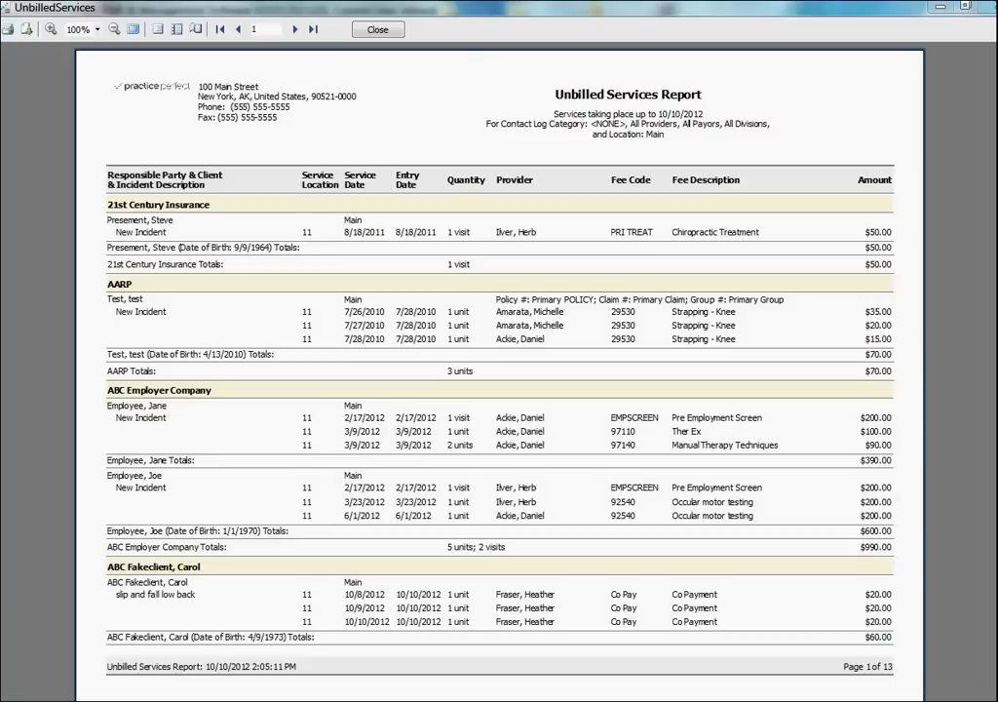
pyautogui.hotkey('alt', 'F4')
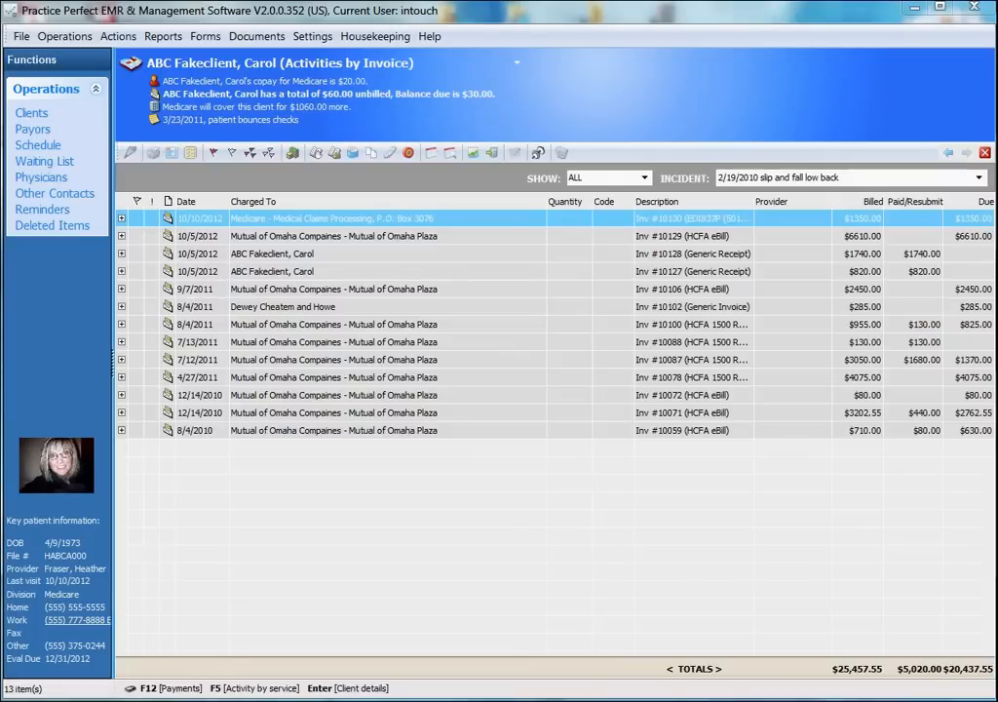
# Preview the Accounts Receivable by Invoice report as of 10/10/2012 for client and payor A/R by client, then close it
pyautogui.click(163, 36)
pyautogui.click(163, 36)
pyautogui.click(163, 36)
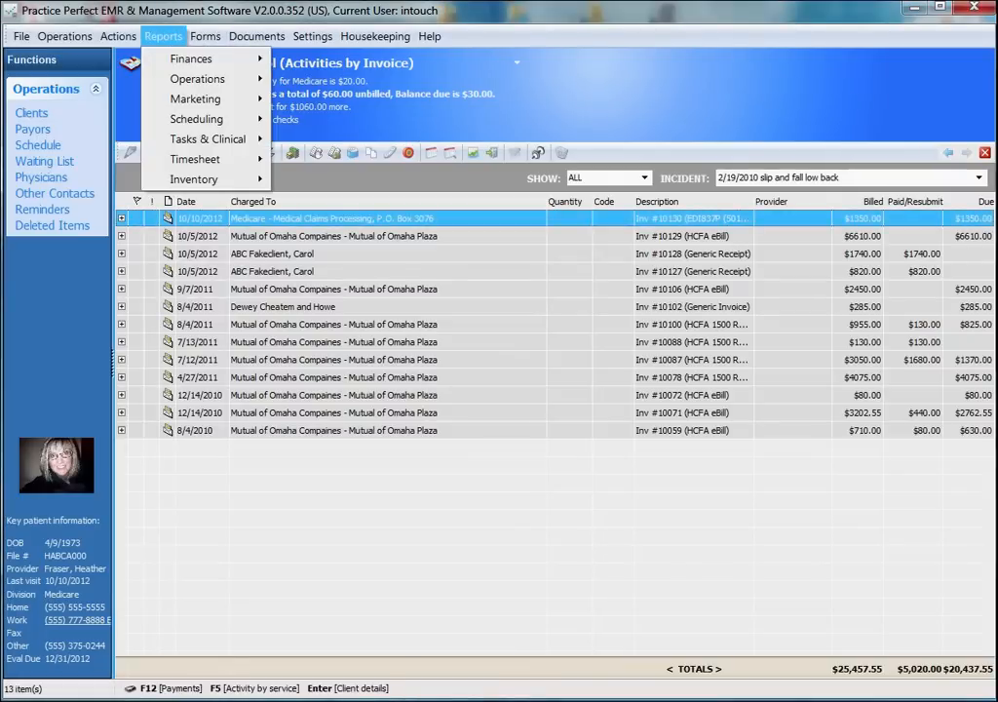
pyautogui.press('Down')
pyautogui.press('Right')
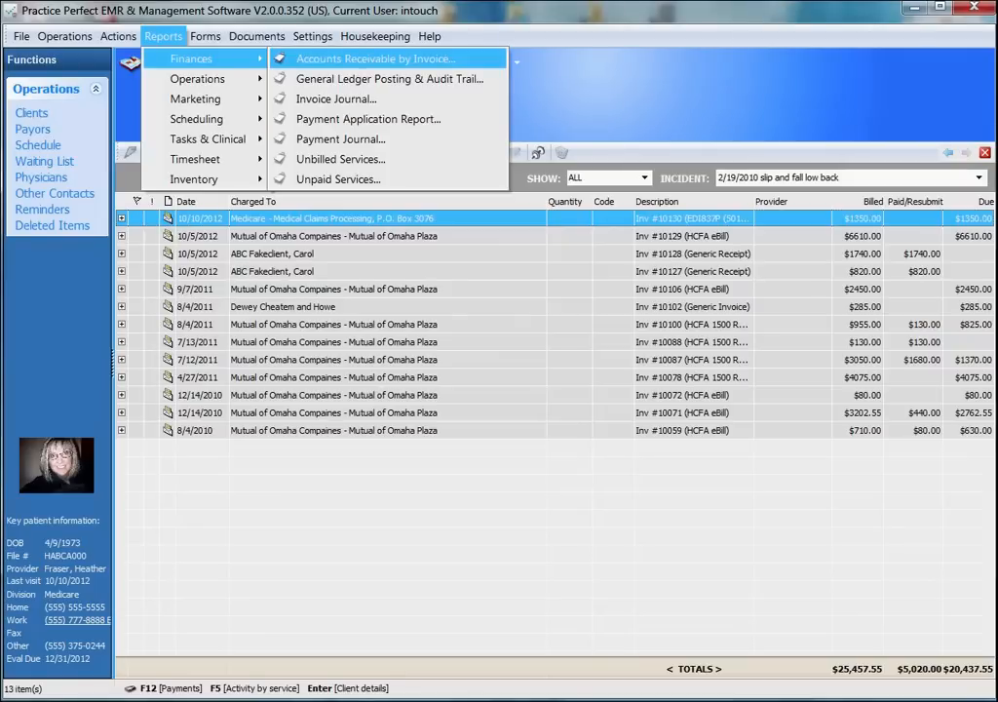
pyautogui.press('Return')
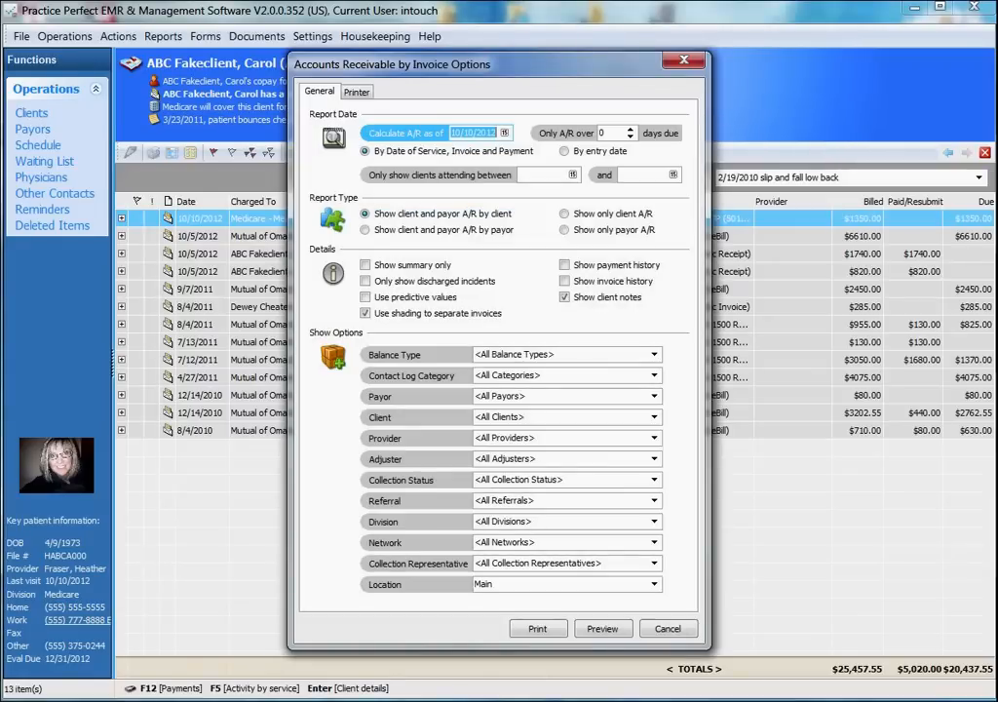
pyautogui.press('Return')
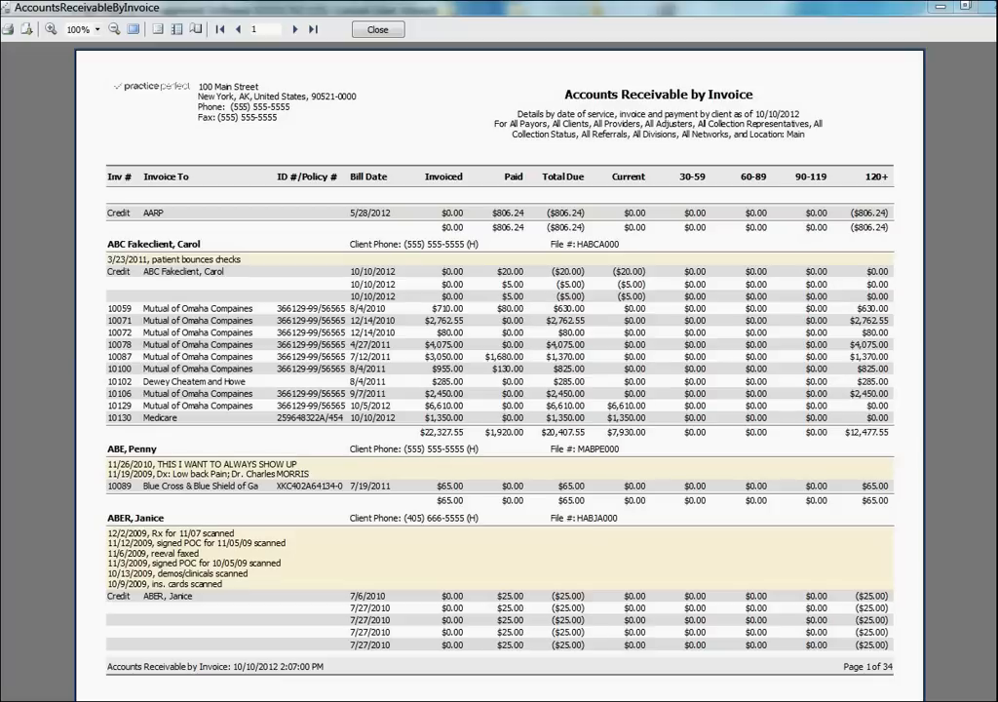
pyautogui.hotkey('alt', 'F4')
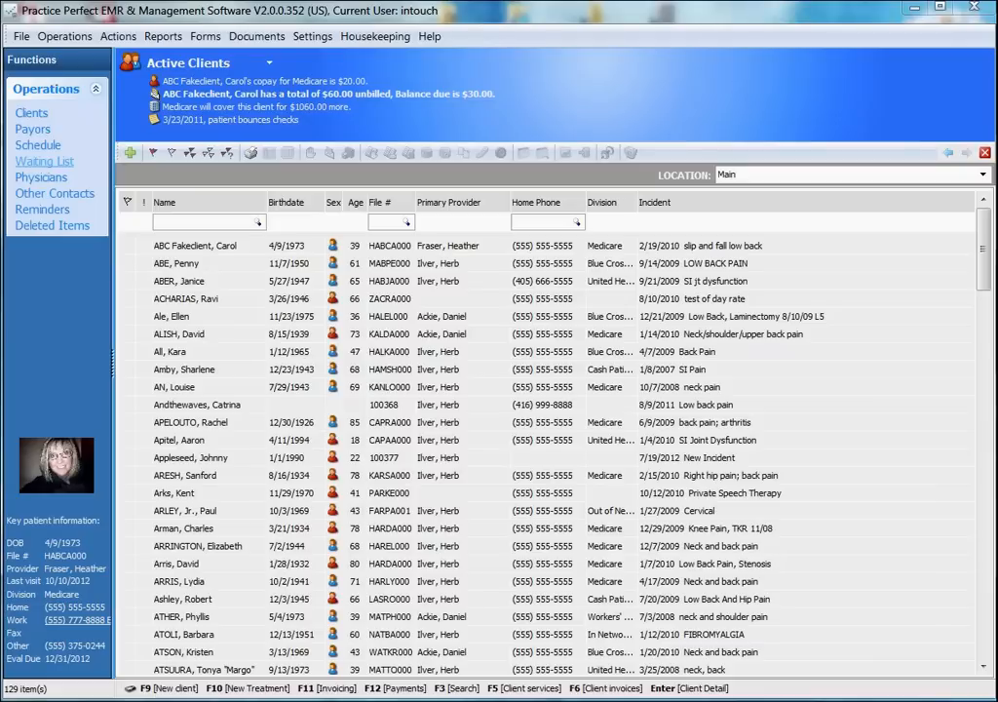
# Open the slip-and-fall client's activities by service and flag the 10/10/2012 Athletic Training Re-evaluation charged to Medicare
pyautogui.click(195, 246)
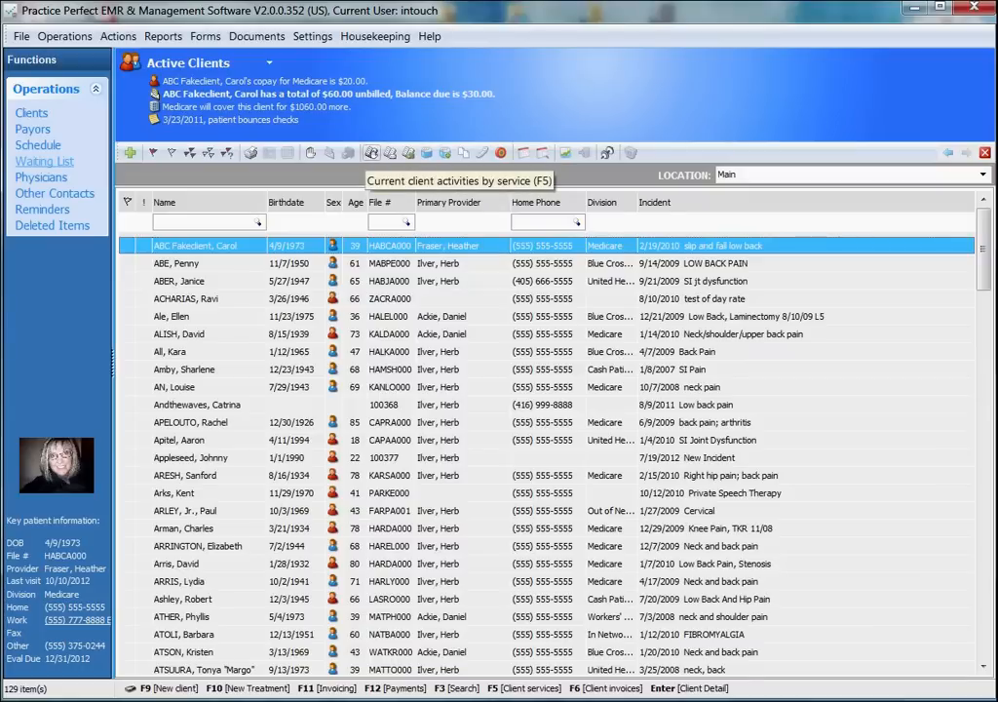
pyautogui.click(372, 153)
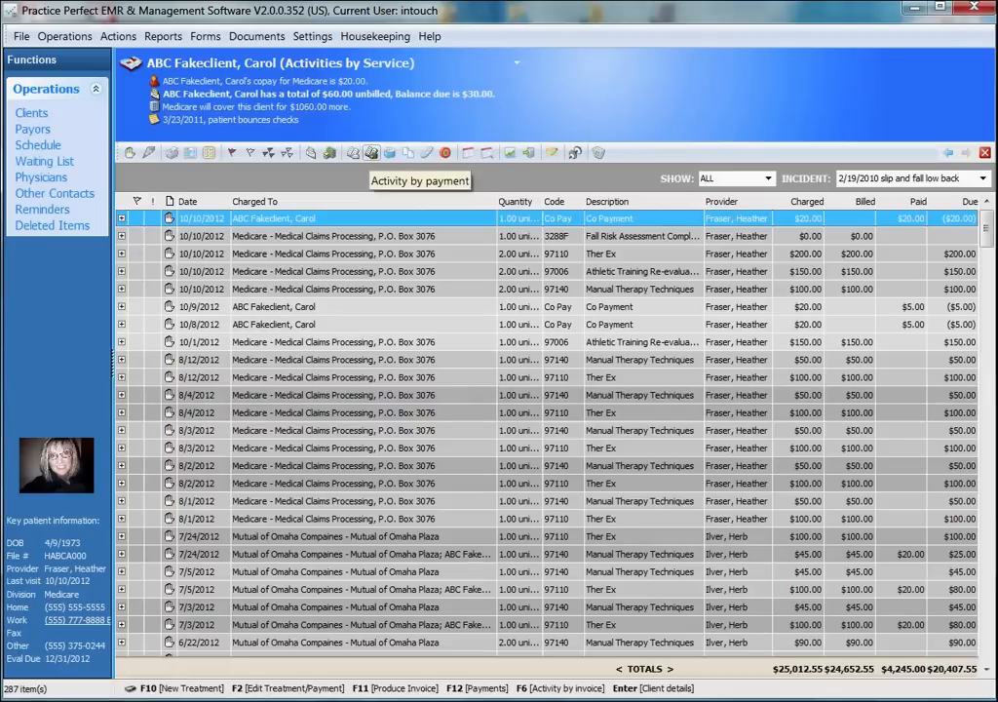
pyautogui.click(137, 271)
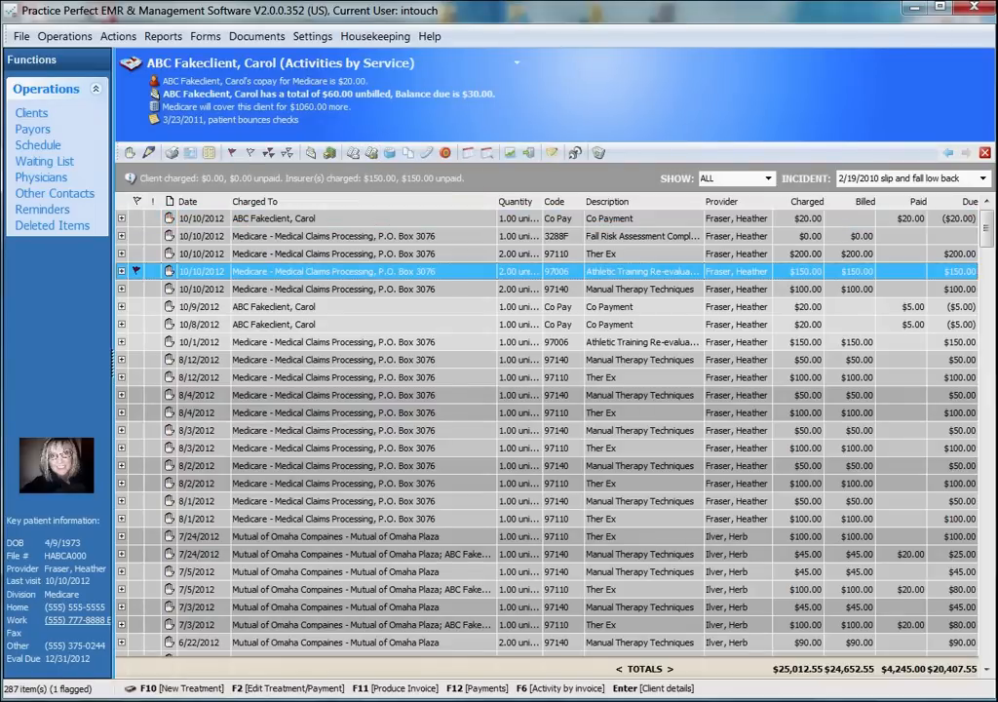
# Expand the 10/10/2012 Athletic Training Re-evaluation and tag its $150.00 Medicare charge for resubmission
pyautogui.click(121, 271)
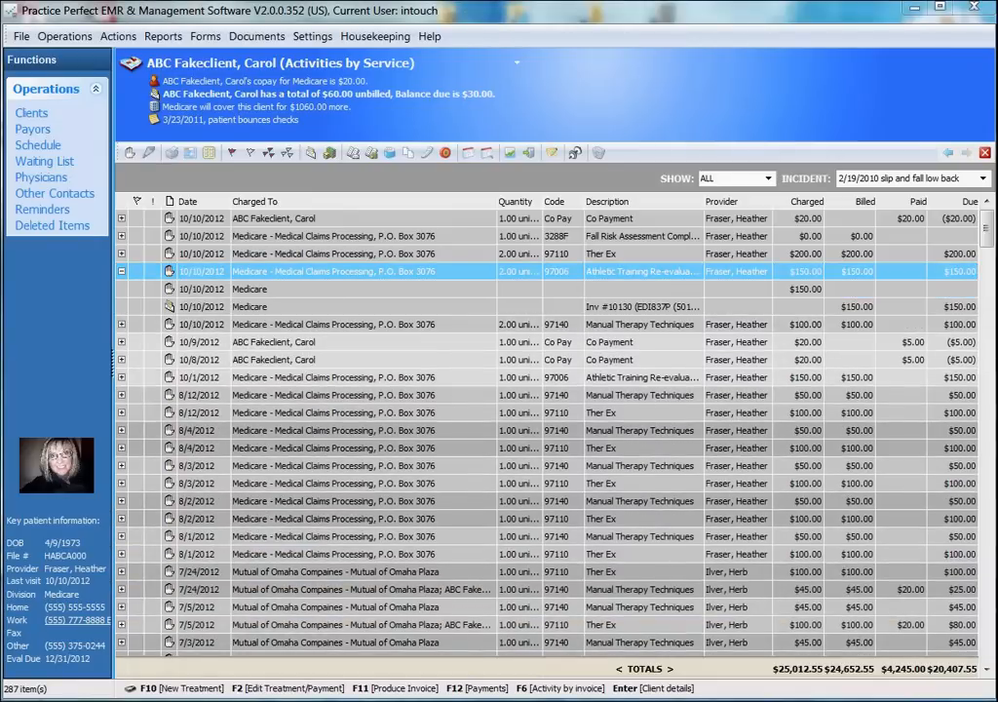
pyautogui.click(136, 289)
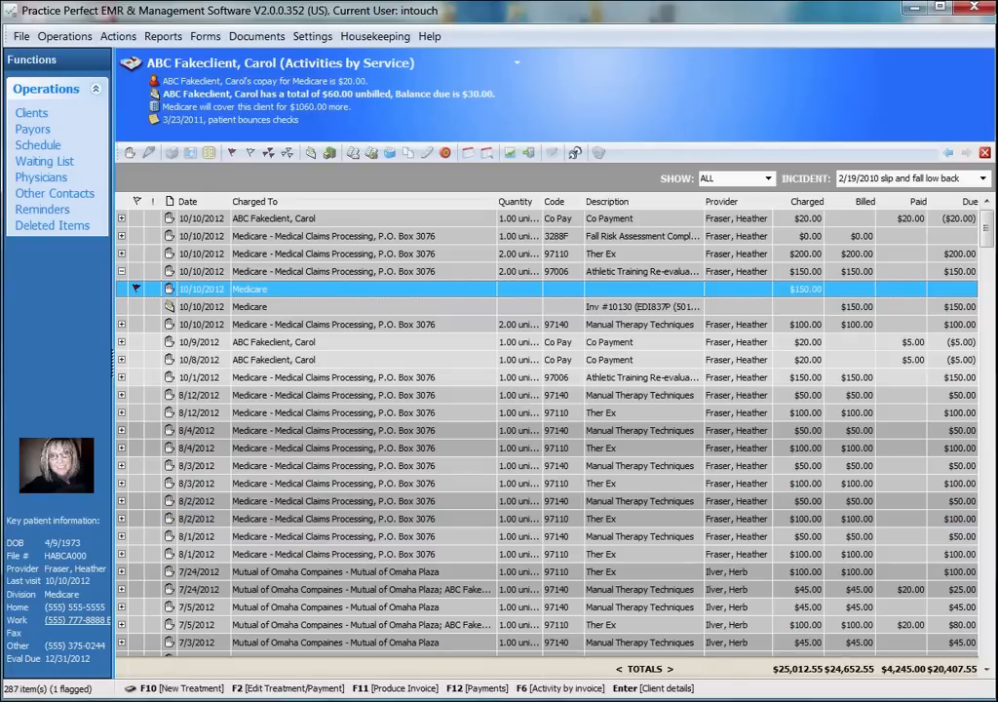
pyautogui.rightClick(144, 288)
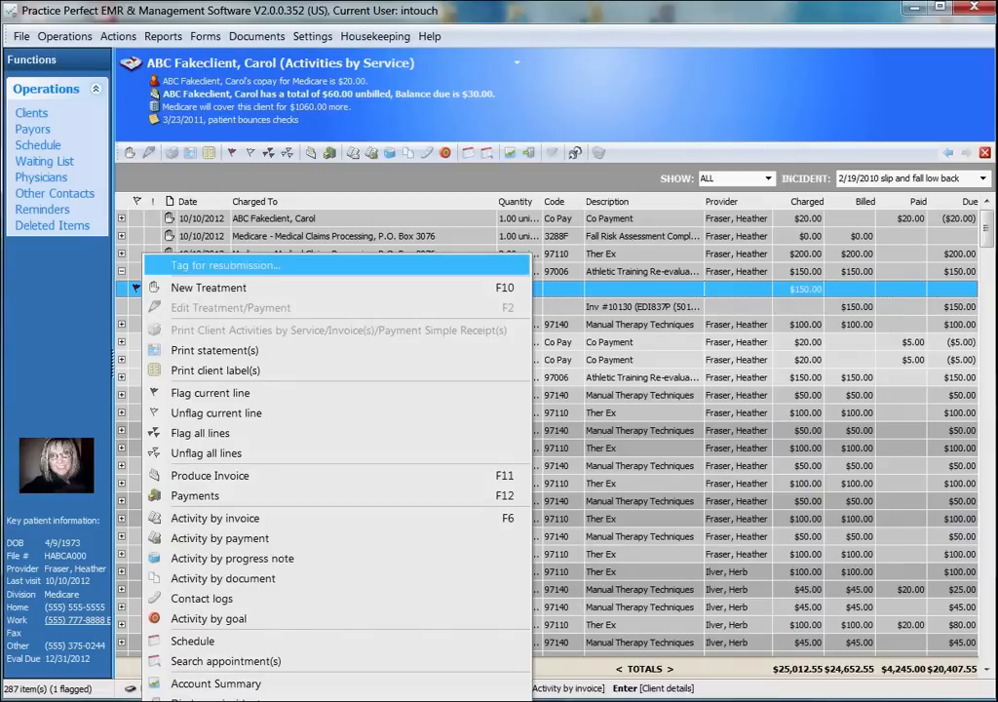
pyautogui.press('Return')
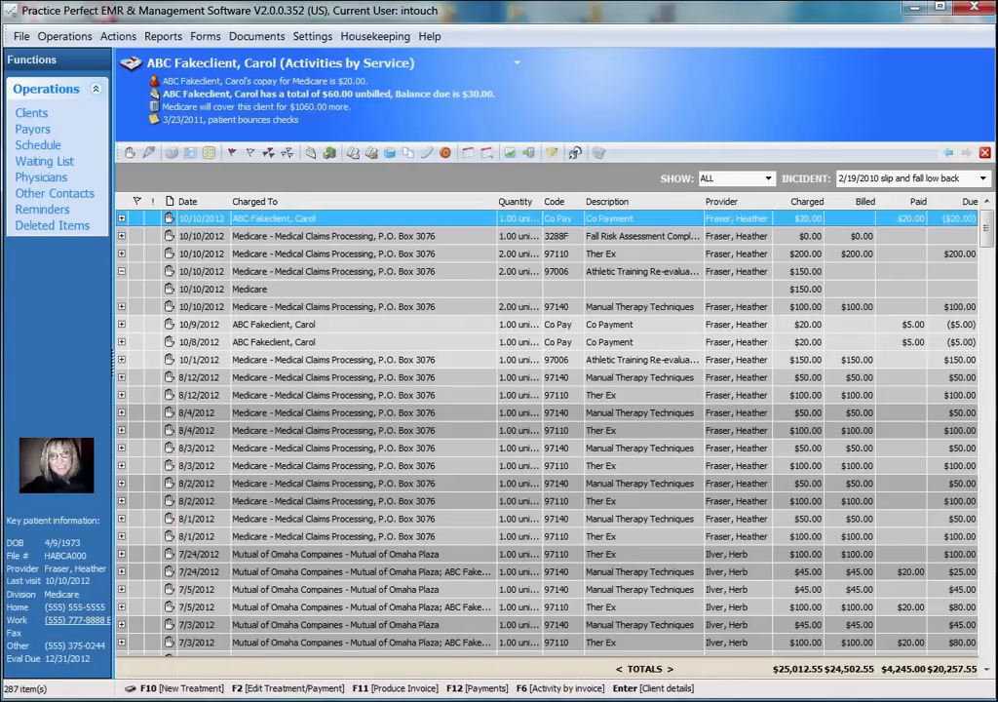
# Open the 10/10/2012 Athletic Training Re-evaluation for editing, review its modifier, location code and units fields, and close it without changes
pyautogui.click(137, 288)
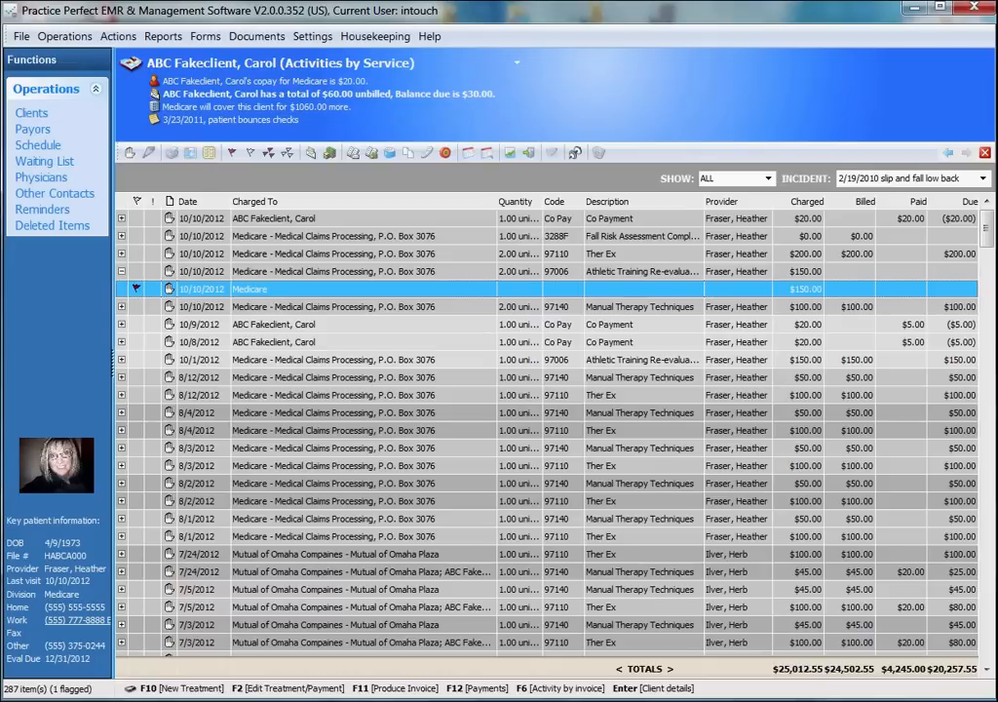
pyautogui.click(136, 271)
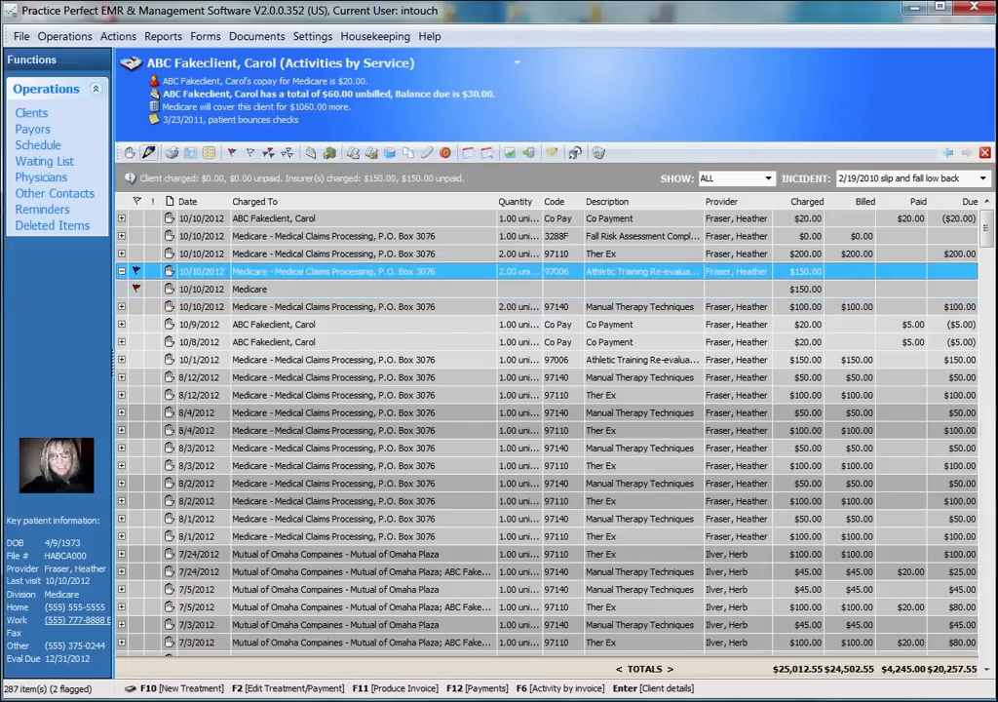
pyautogui.press('F2')
pyautogui.click(492, 422)
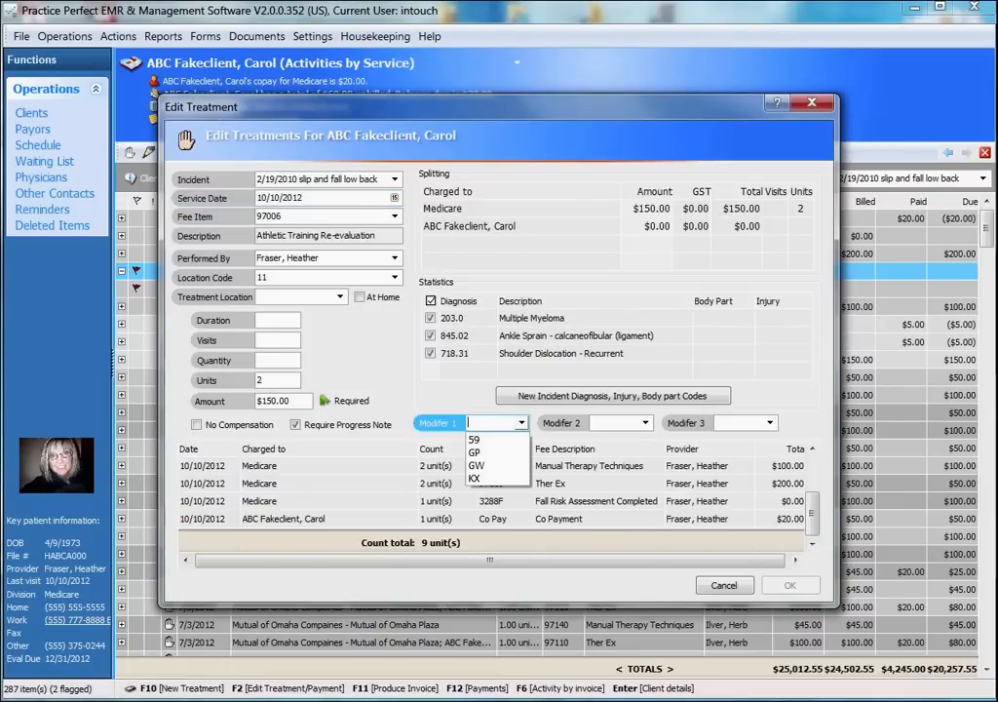
pyautogui.press('Escape')
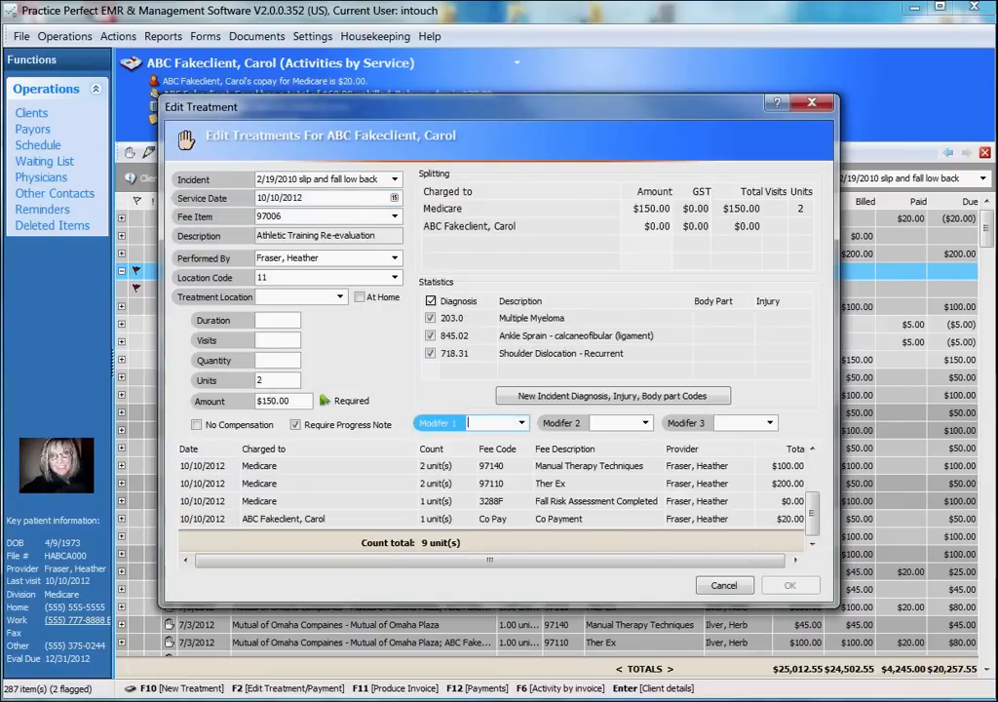
pyautogui.click(393, 277)
pyautogui.press('Escape')
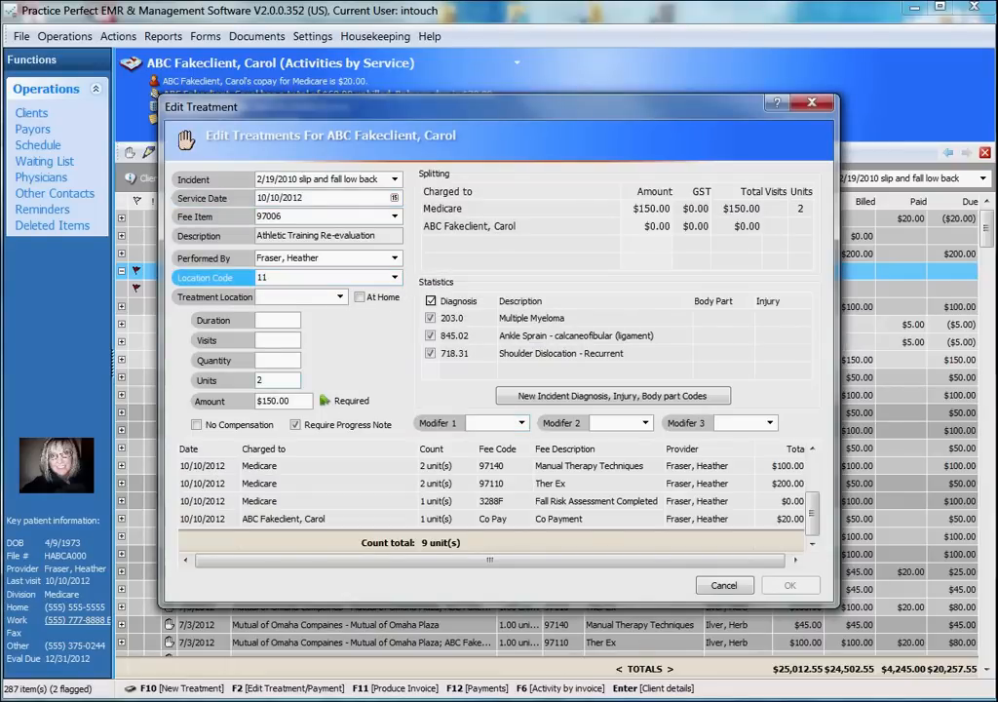
pyautogui.click(277, 380)
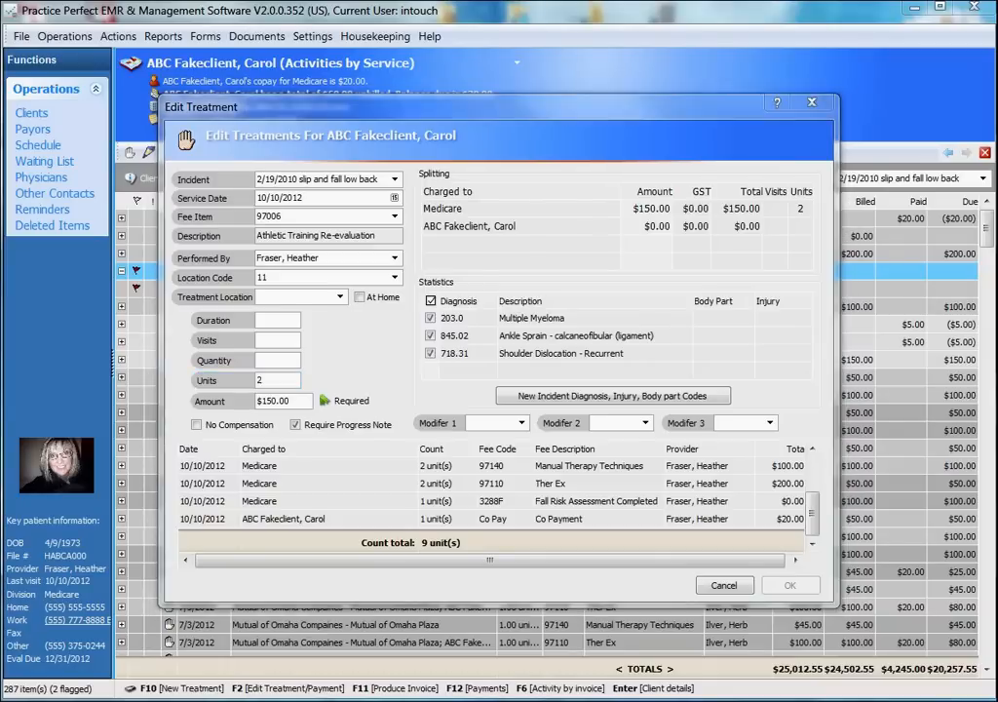
pyautogui.press('Escape')
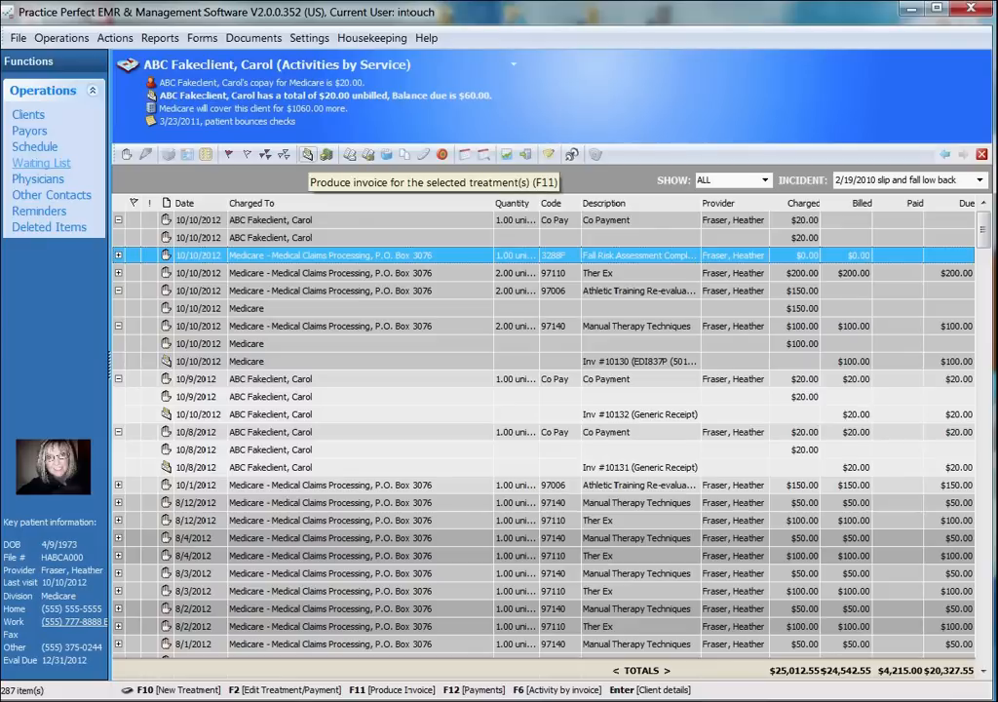
# Preview the client's uninvoiced slip-and-fall activities as an invoice dated October 10, 2012, and exit without posting it
pyautogui.click(307, 154)
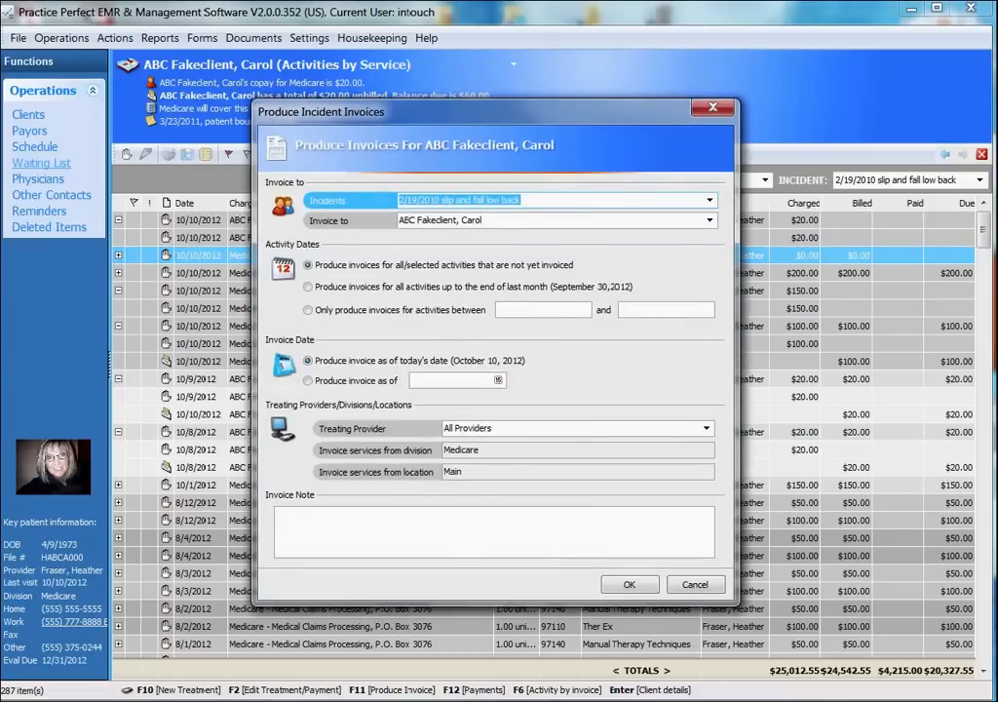
pyautogui.press('Tab')
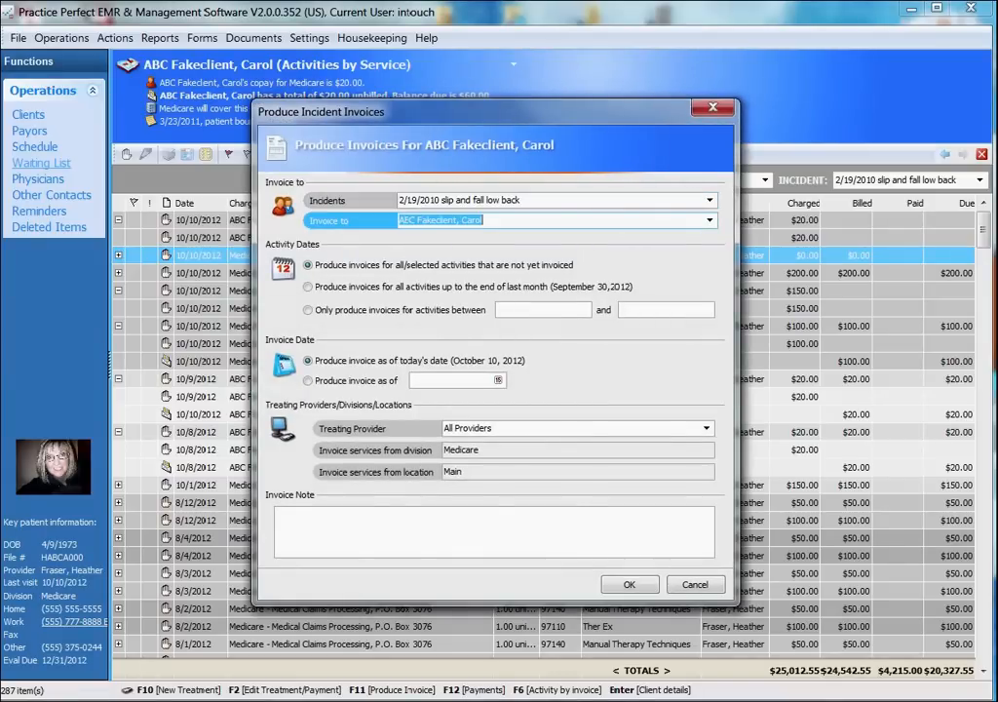
pyautogui.press('Return')
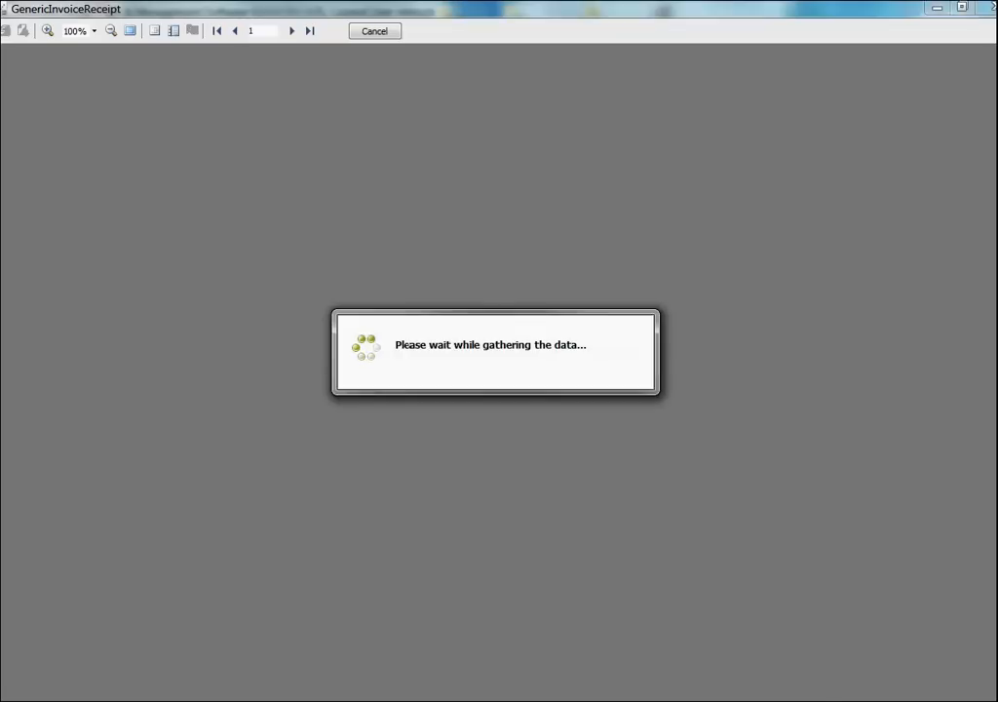
pyautogui.scroll(-3, 497, 390)
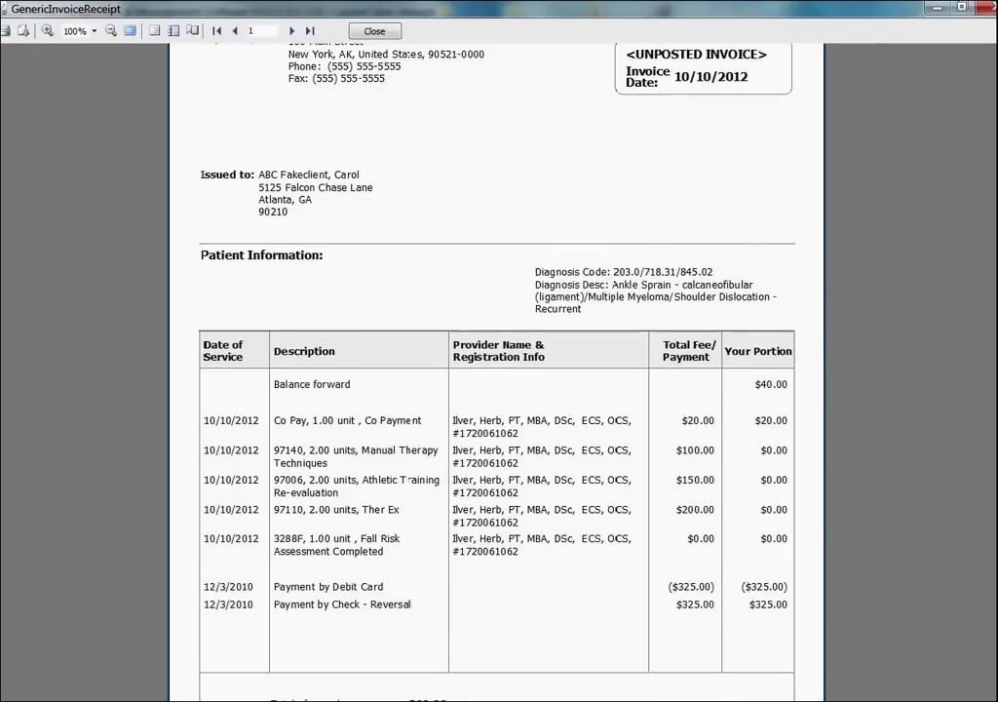
pyautogui.scroll(2, 497, 390)
pyautogui.scroll(-2, 497, 390)
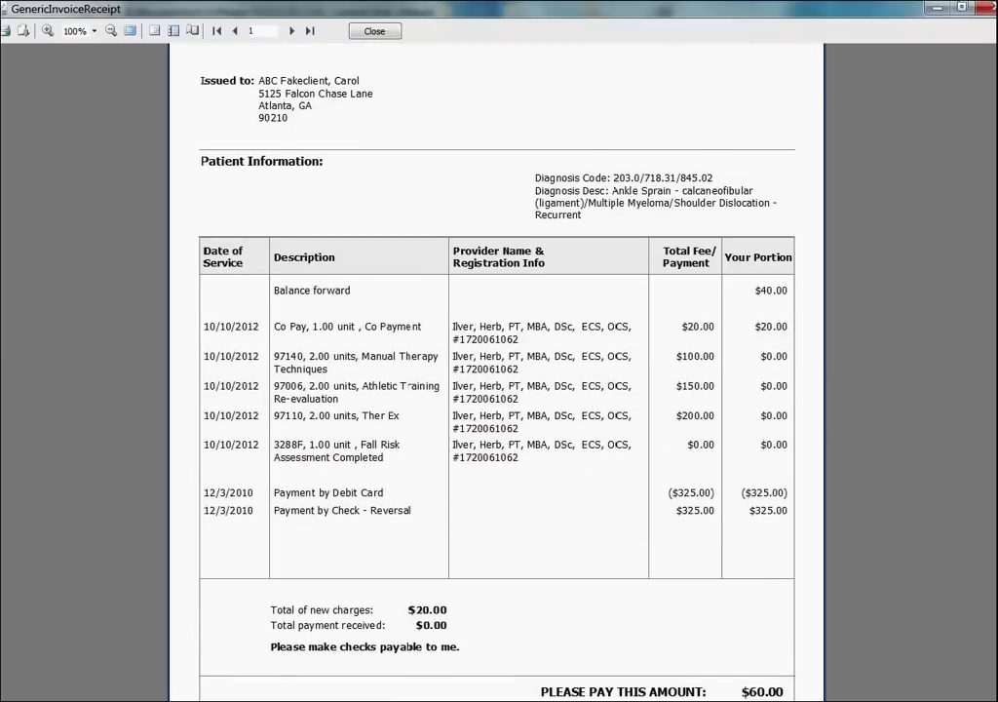
pyautogui.scroll(3, 497, 390)
pyautogui.press('Escape')
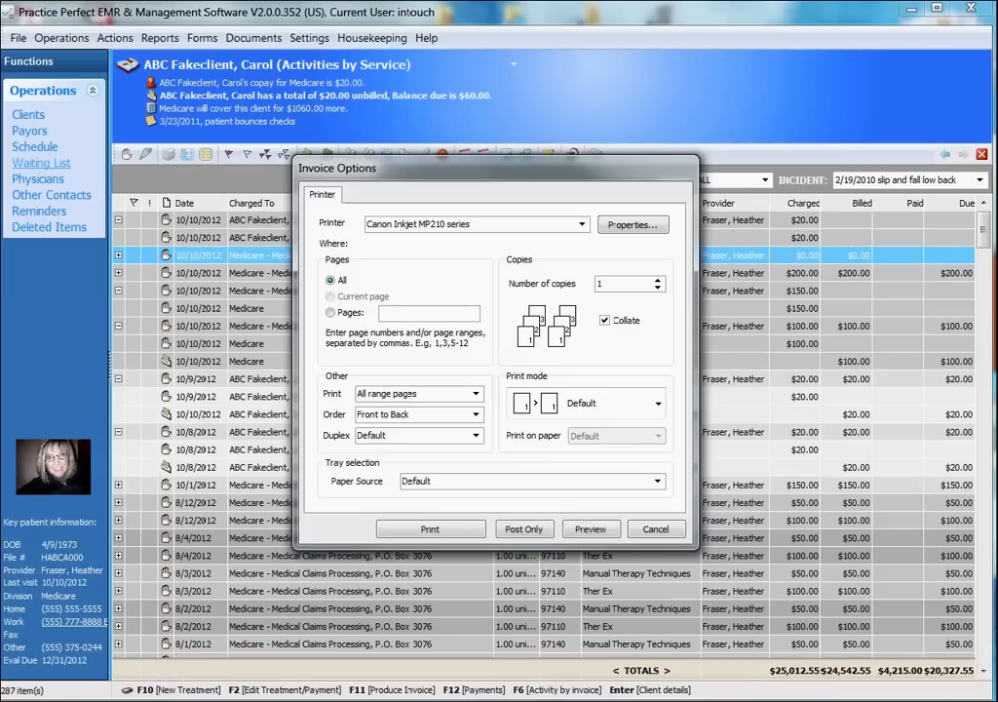
pyautogui.press('Return')
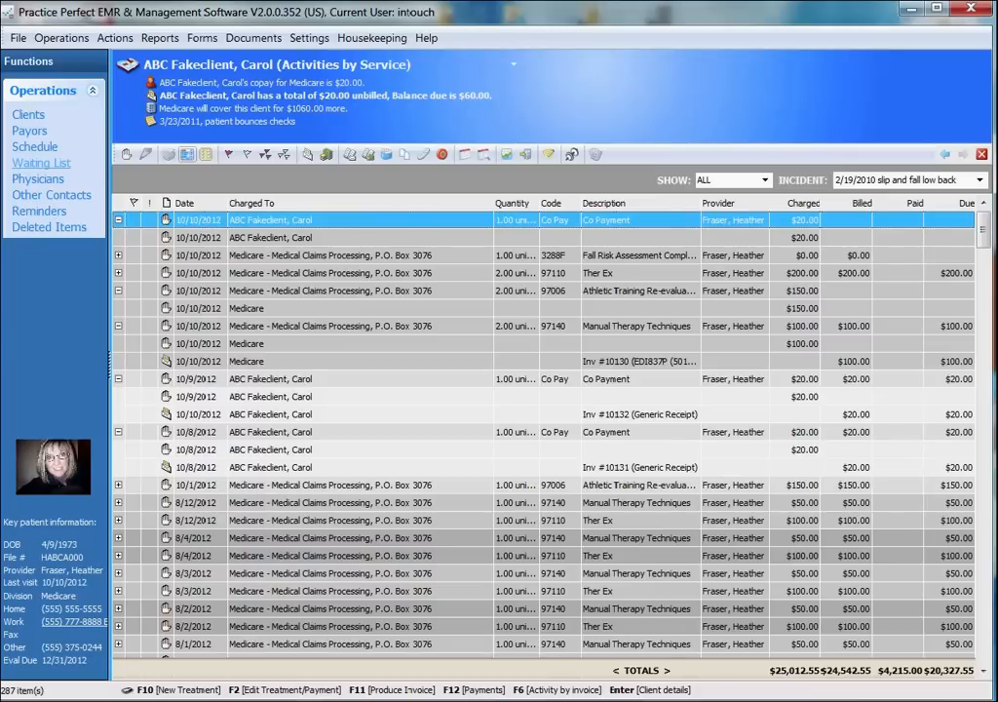
# Open the client's account statement options and set the statement's start date to 4/1/2012
pyautogui.click(187, 154)
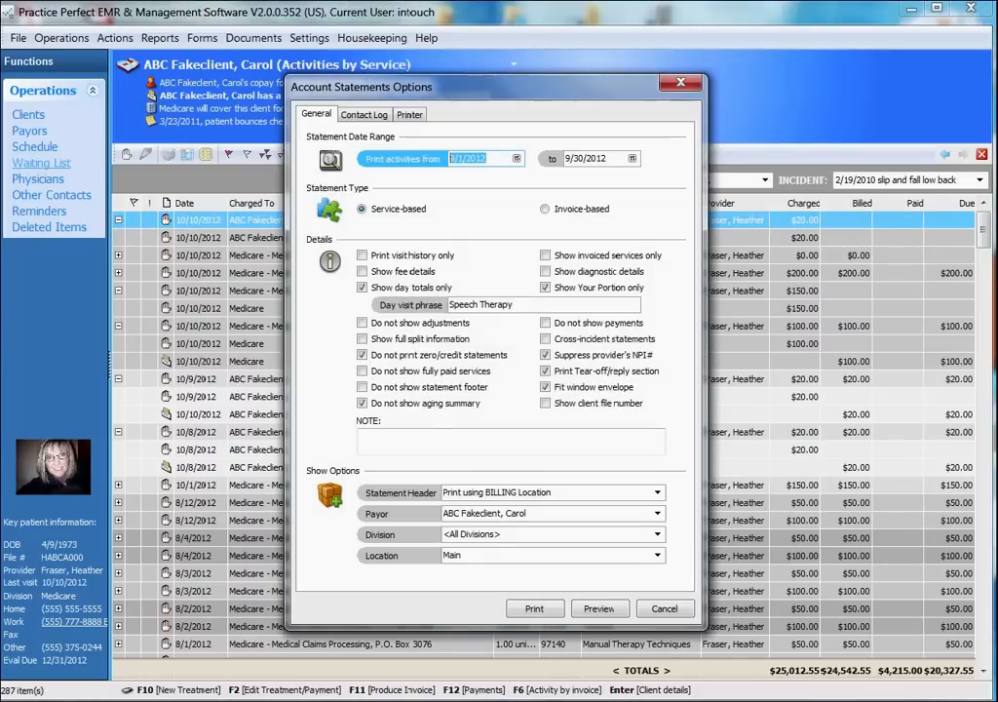
pyautogui.click(587, 158)
pyautogui.click(517, 158)
pyautogui.click(462, 180)
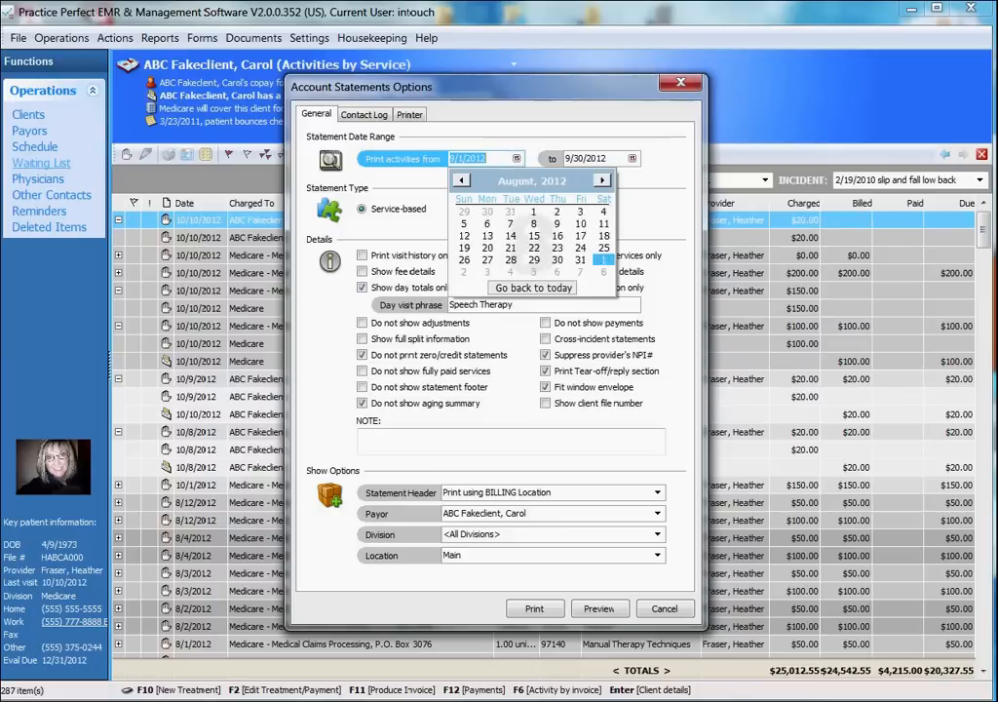
pyautogui.click(462, 181)
pyautogui.click(462, 181)
pyautogui.click(462, 181)
pyautogui.click(462, 181)
pyautogui.click(464, 223)
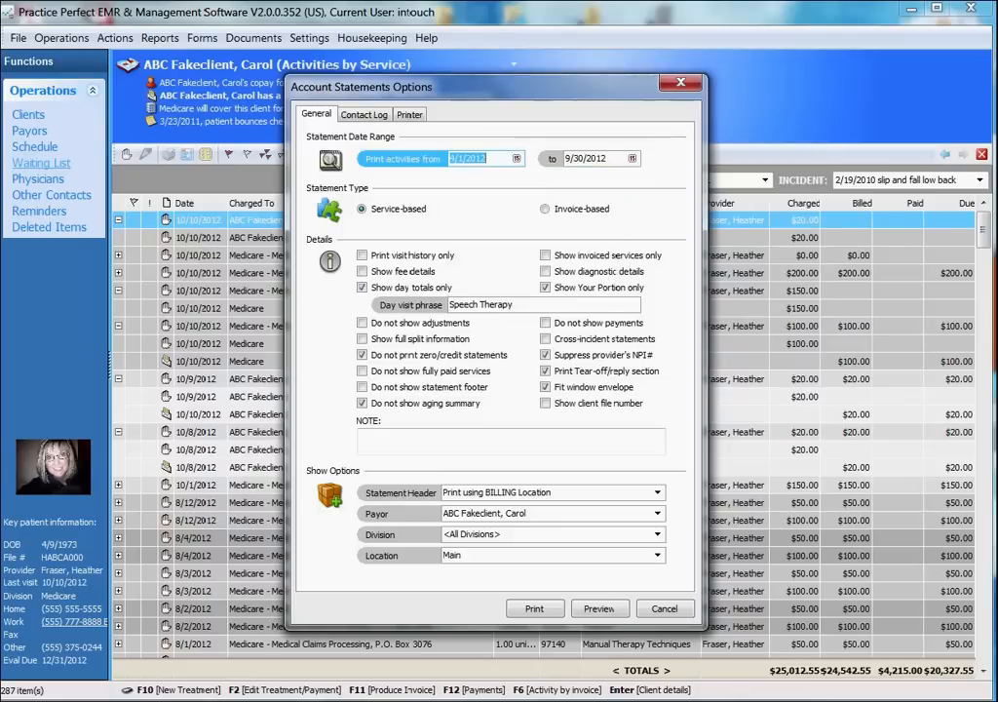
# Set the account statement's end date to 10/10/2012
pyautogui.click(632, 158)
pyautogui.click(718, 180)
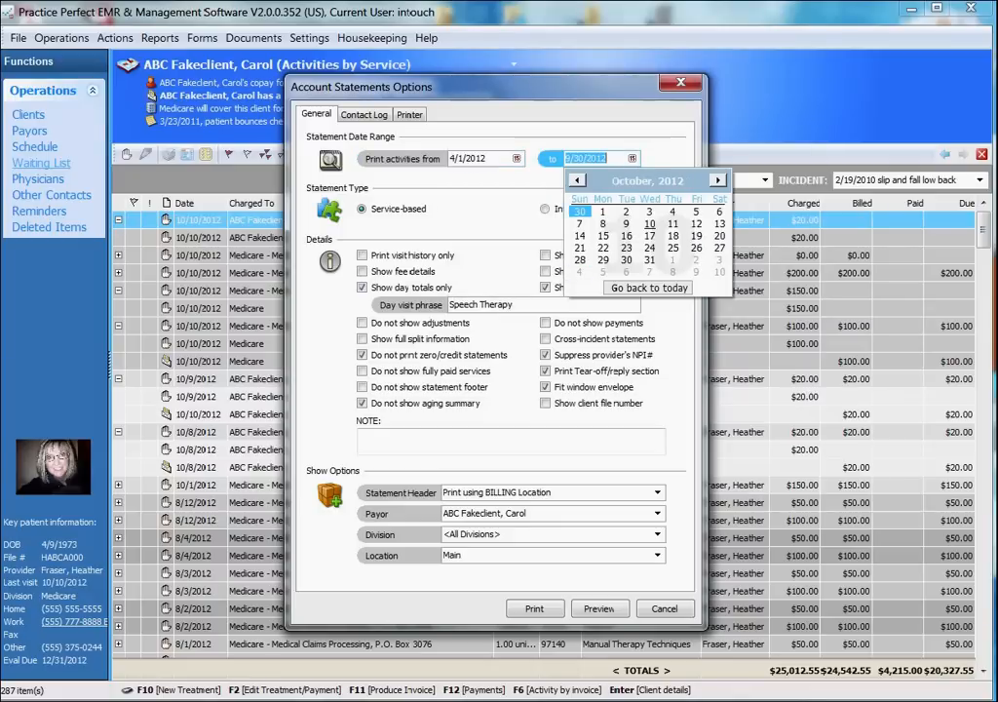
pyautogui.click(719, 181)
pyautogui.click(718, 180)
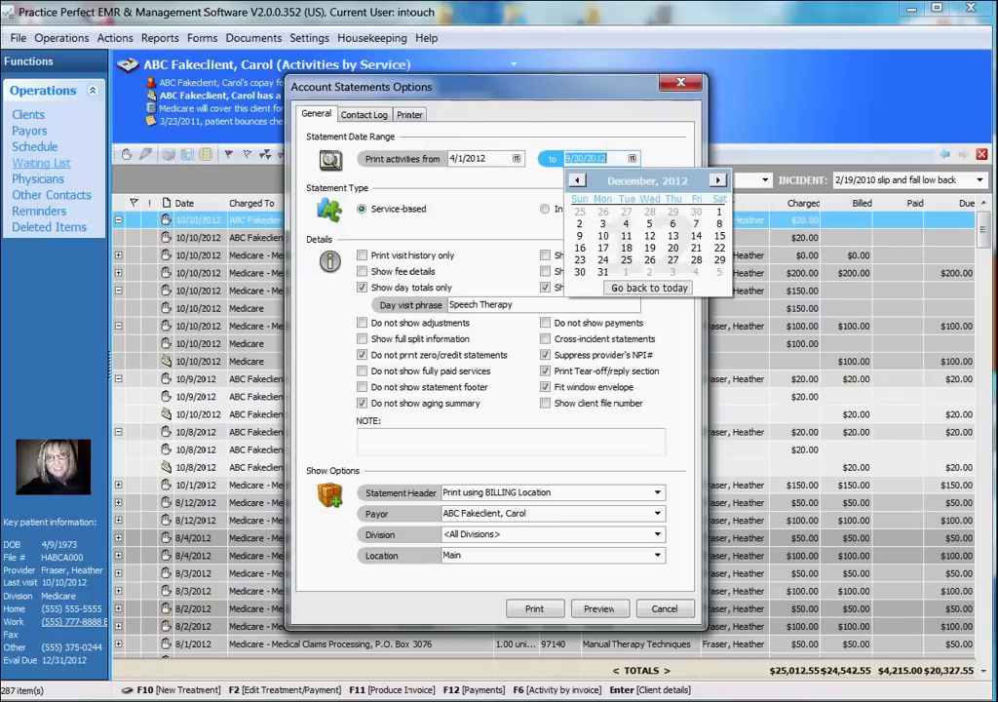
pyautogui.click(577, 181)
pyautogui.click(577, 180)
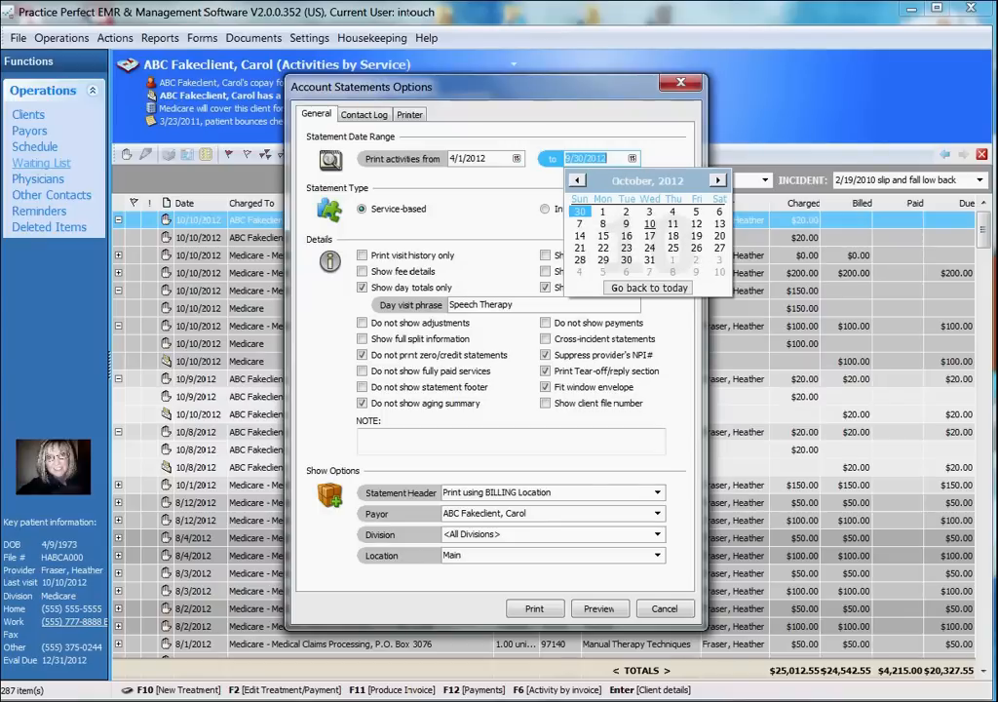
pyautogui.click(650, 223)
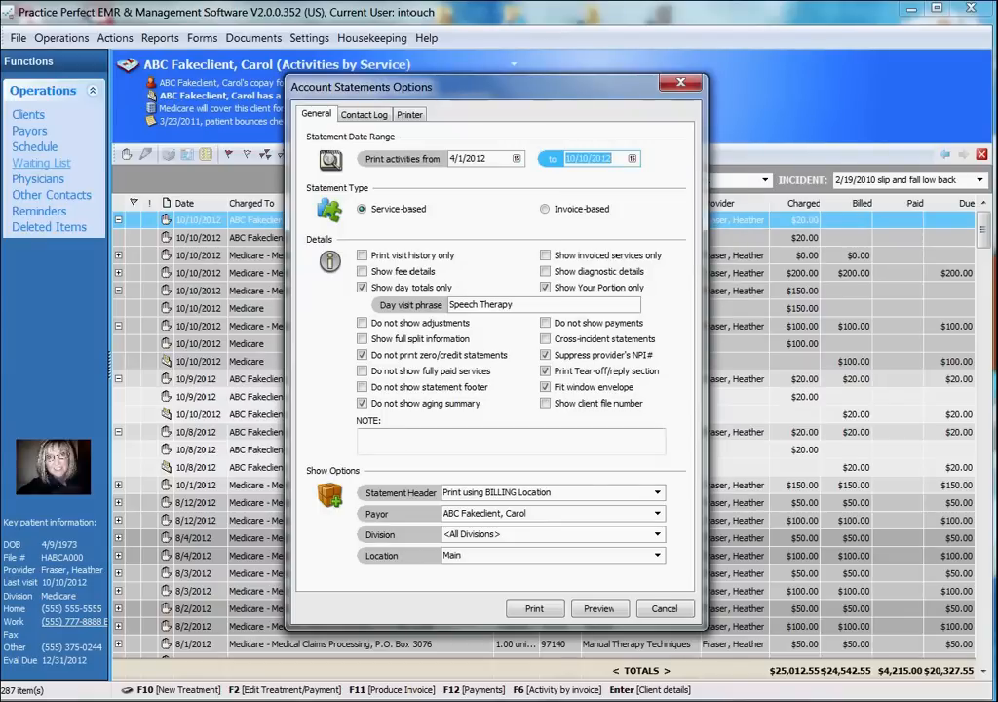
# Preview the service-based account statement with the client as payor, read through its pages, and close it
pyautogui.click(484, 513)
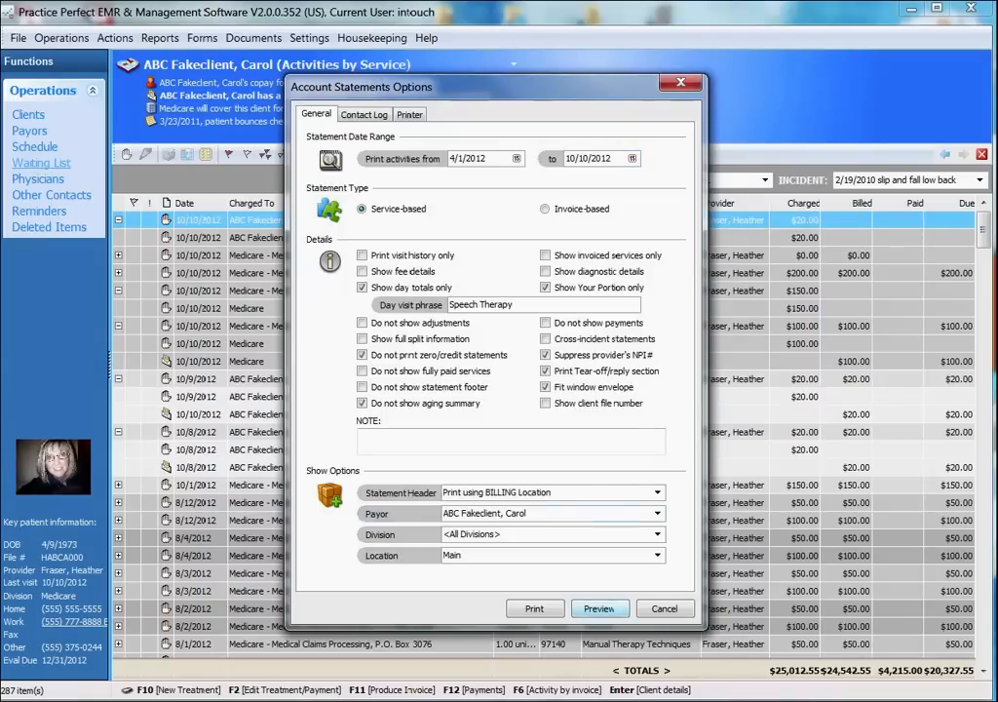
pyautogui.click(599, 608)
pyautogui.scroll(-10, 497, 370)
pyautogui.scroll(3, 496, 370)
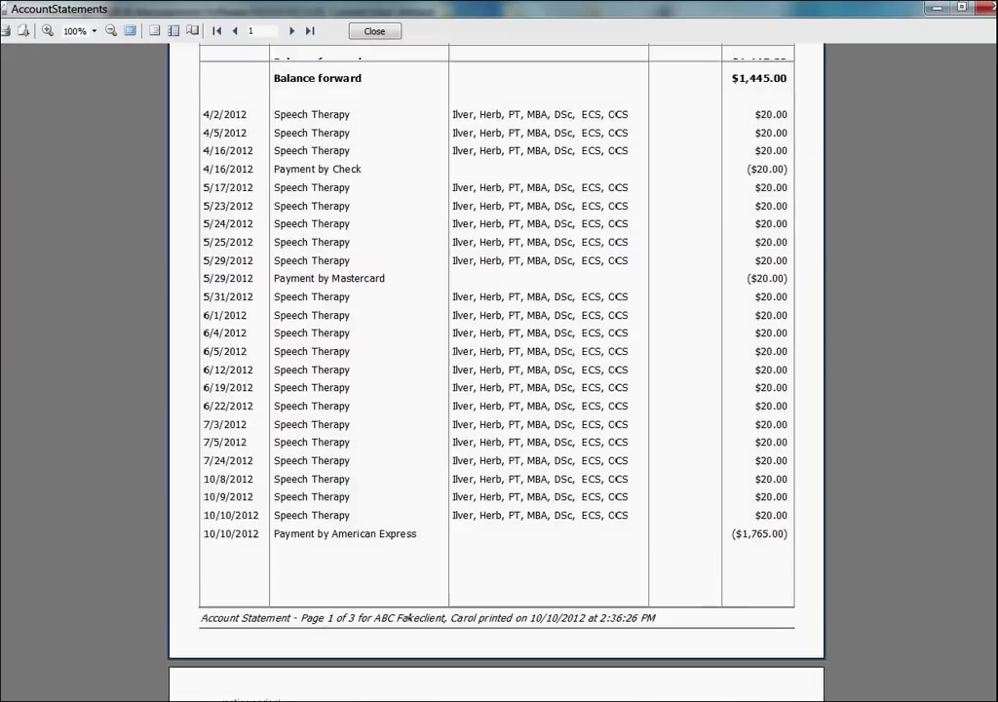
pyautogui.scroll(-6, 496, 370)
pyautogui.scroll(8, 496, 370)
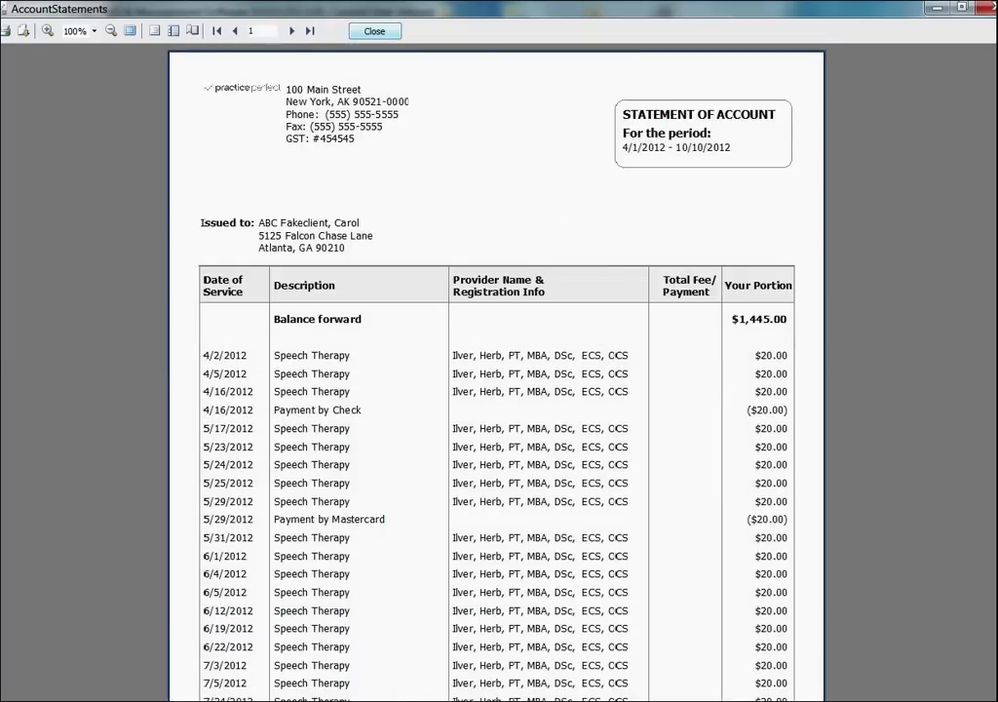
pyautogui.click(374, 31)
pyautogui.press('Escape')
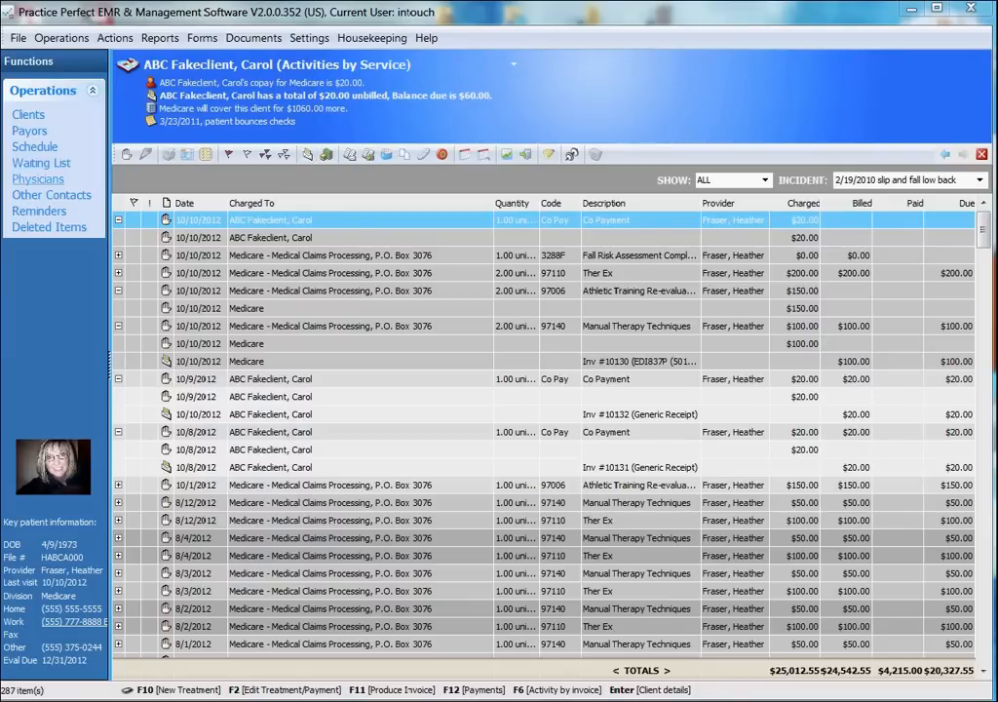
# Open the client list, check the client view choices, and flag all active clients
pyautogui.click(28, 114)
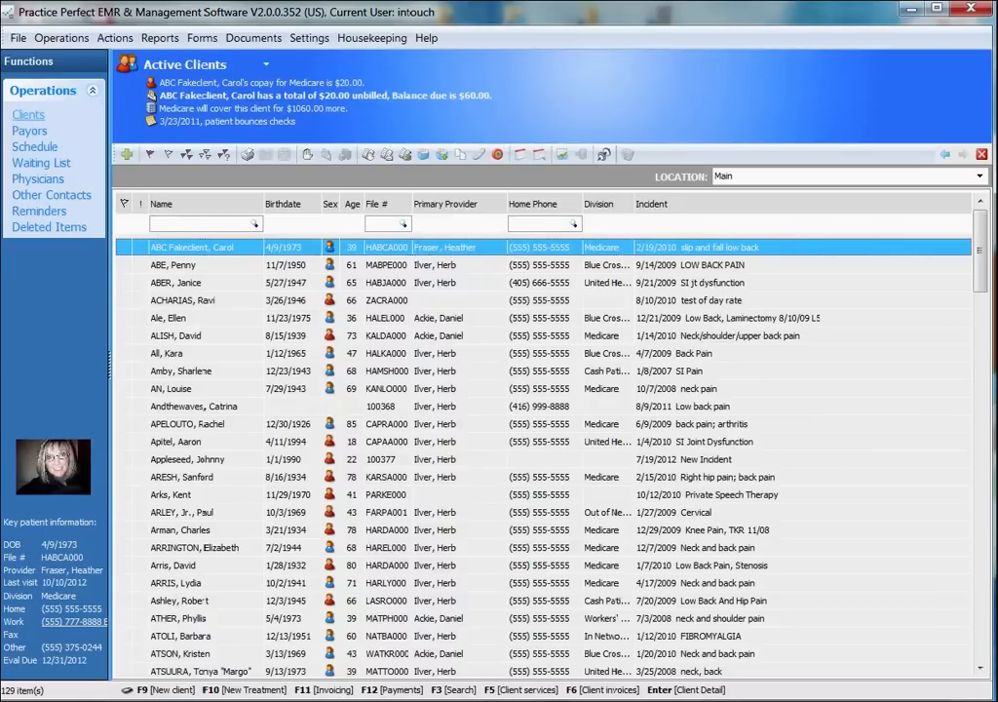
pyautogui.click(185, 64)
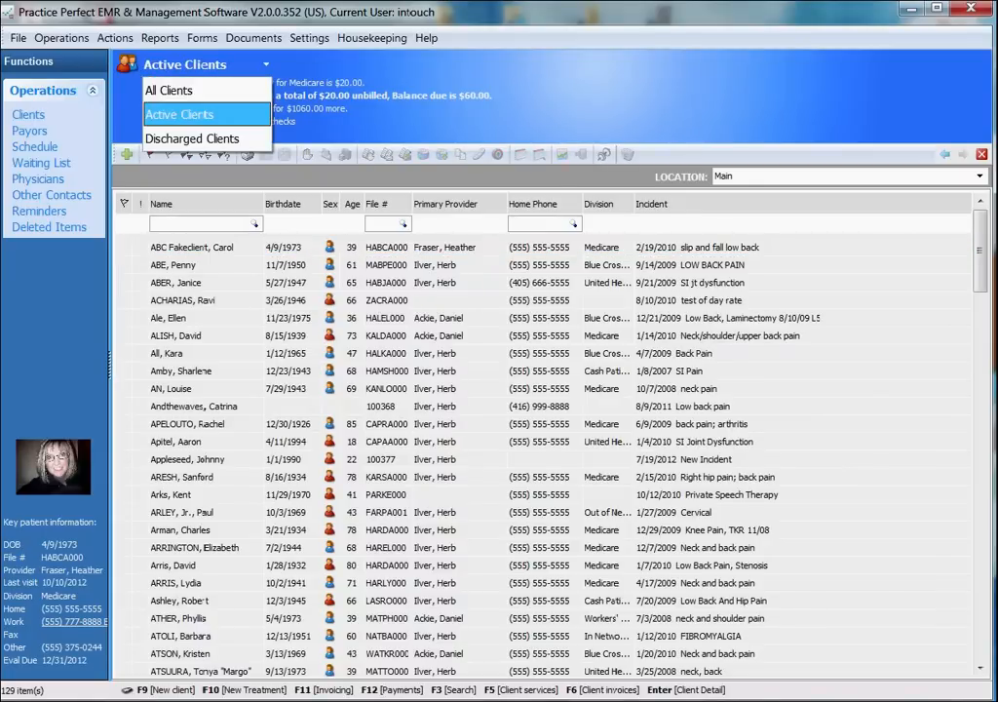
pyautogui.click(187, 154)
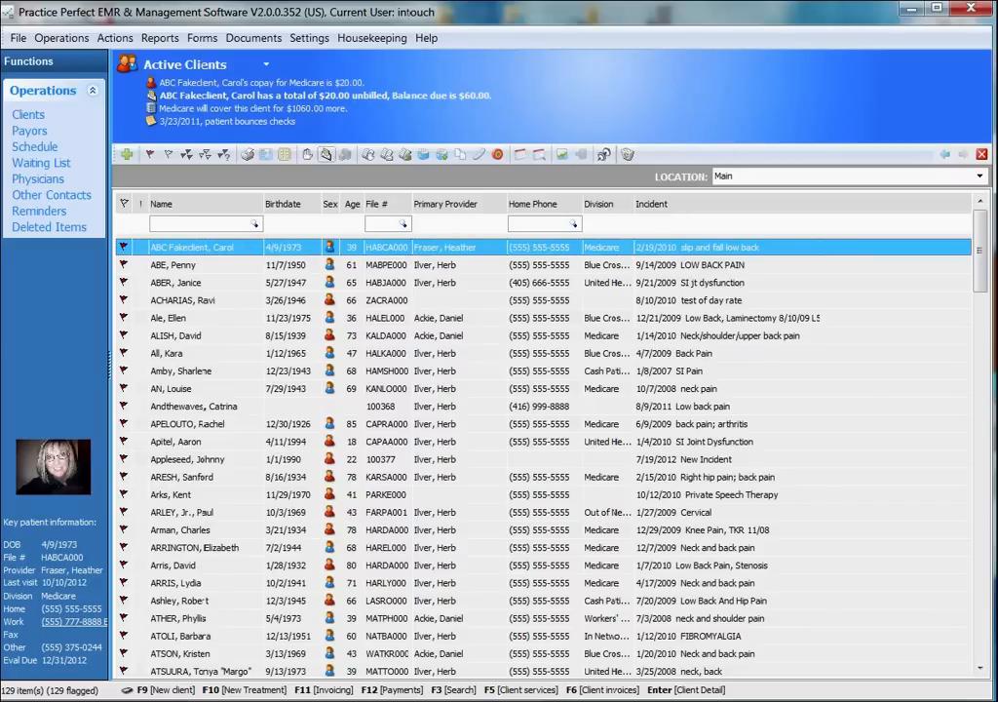
# Open the payors list, flag every payor, and clear all the flags again
pyautogui.click(29, 131)
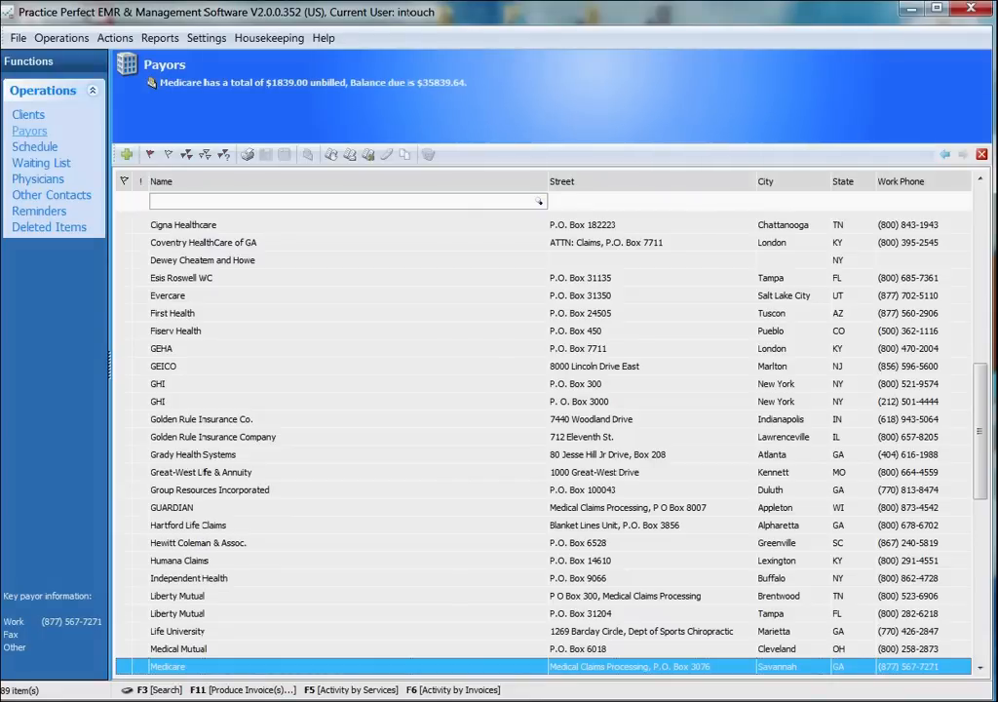
pyautogui.hotkey('ctrl', 'shift', 'f')
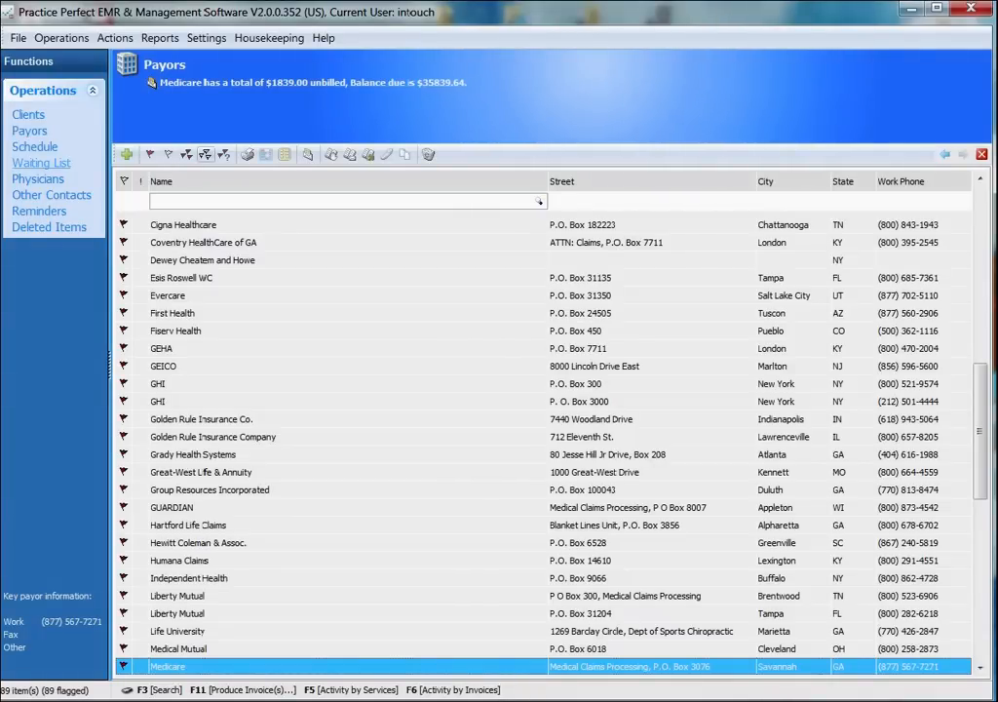
pyautogui.hotkey('ctrl', 'shift', 'f')
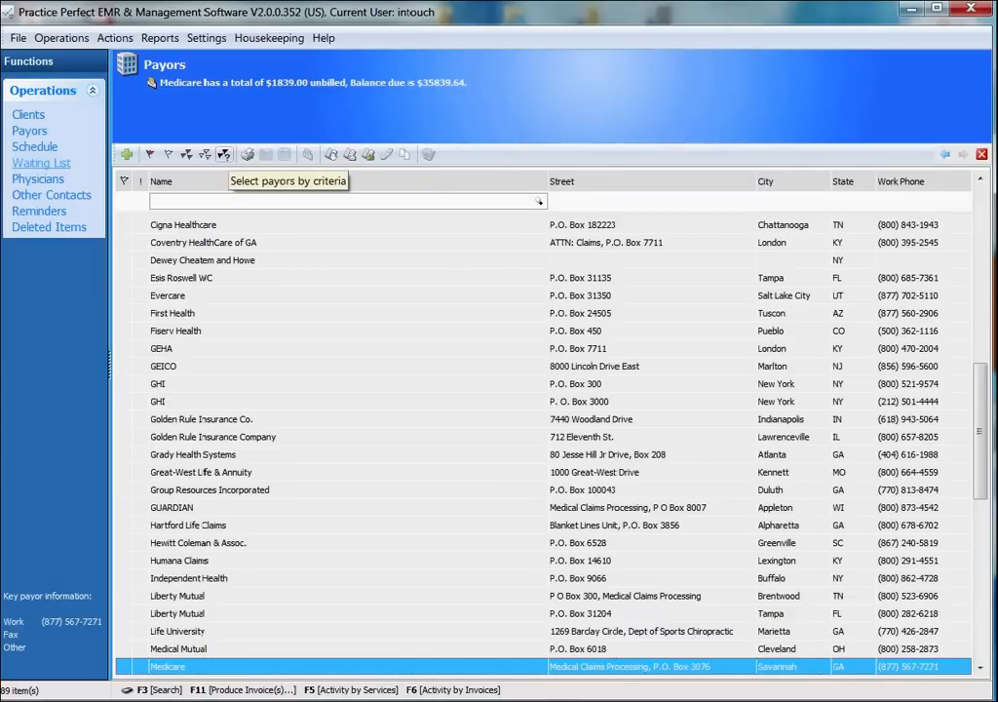
# Flag the payors whose invoice style is EDI837P (5010A1) Invoice
pyautogui.click(223, 154)
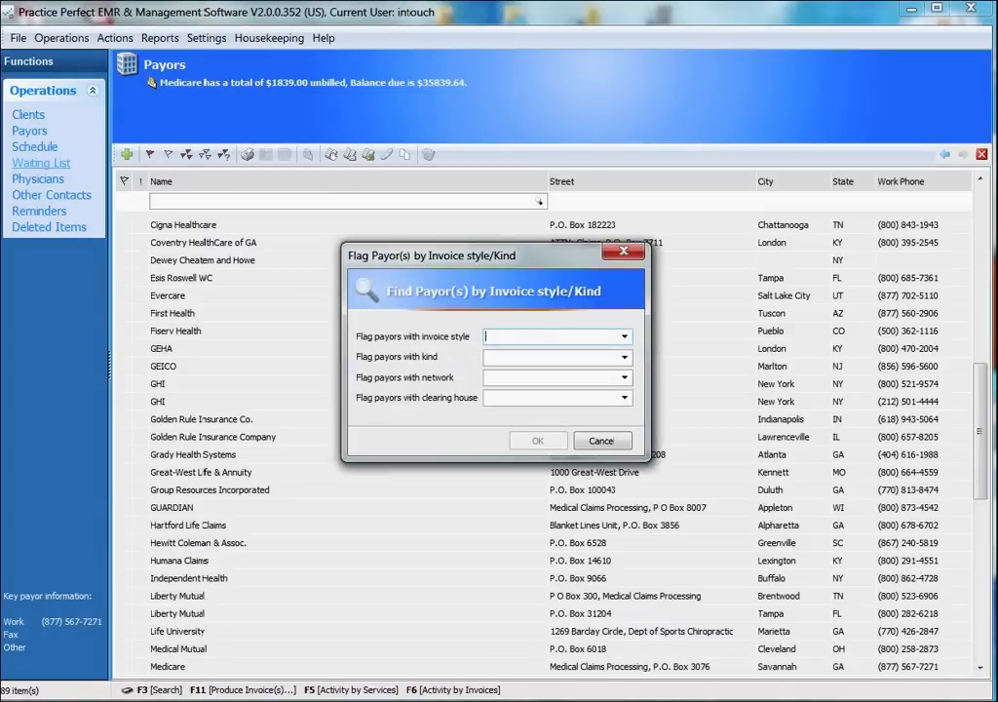
pyautogui.hotkey('alt', 'Down')
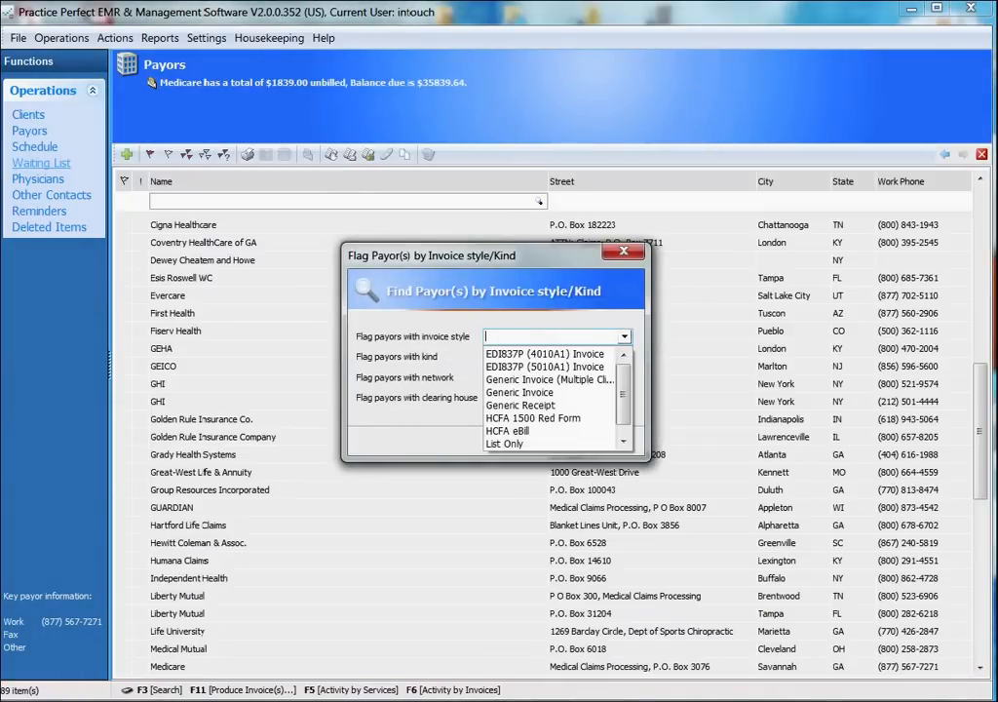
pyautogui.press('Down')
pyautogui.press('Down')
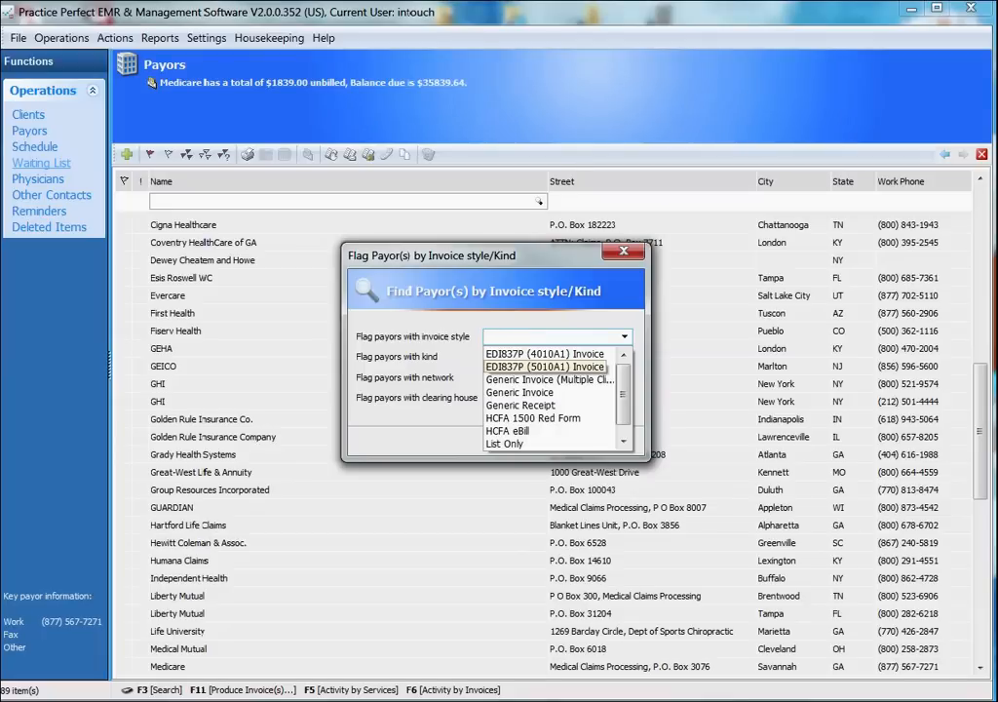
pyautogui.press('Return')
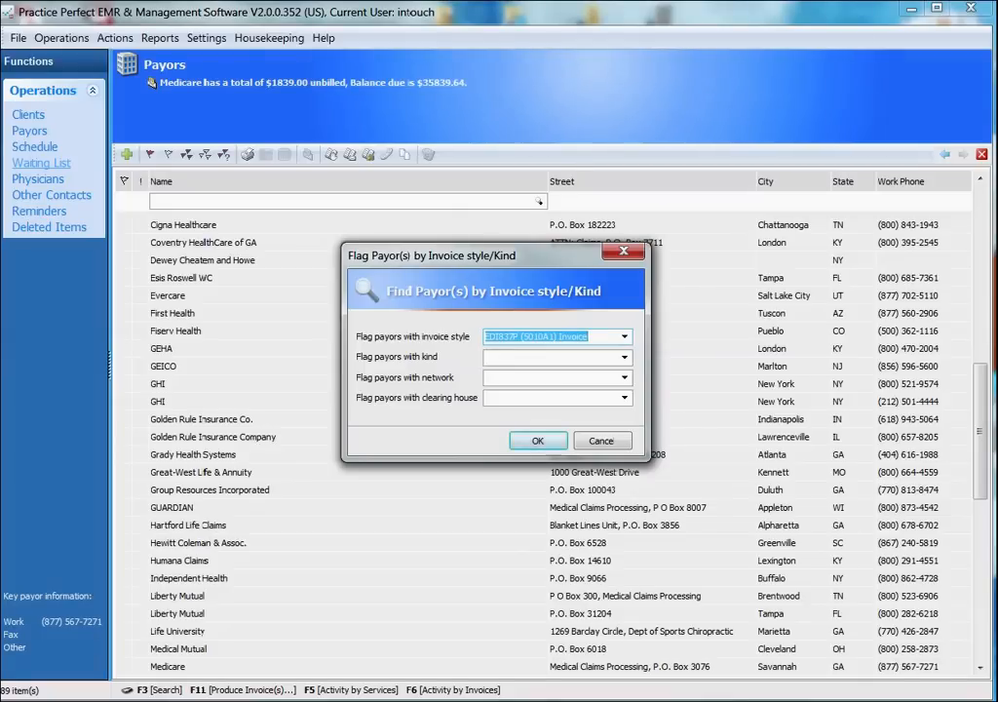
pyautogui.press('Return')
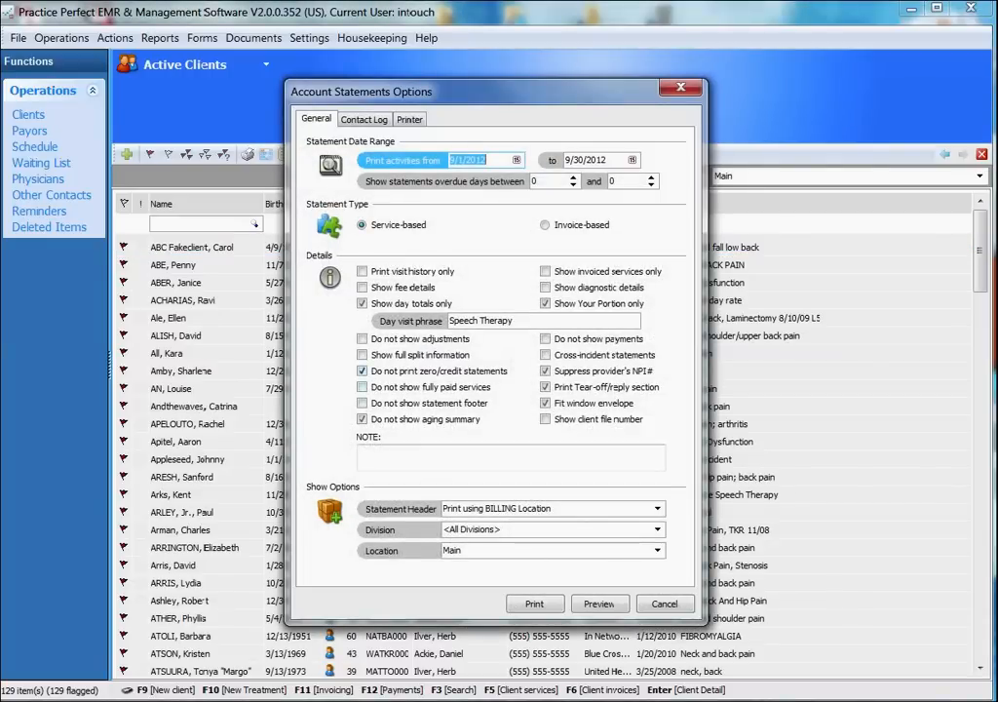
# Enable the option to not print zero/credit statements in the account statement options, and cancel without printing
pyautogui.hotkey('shift', 'Tab')
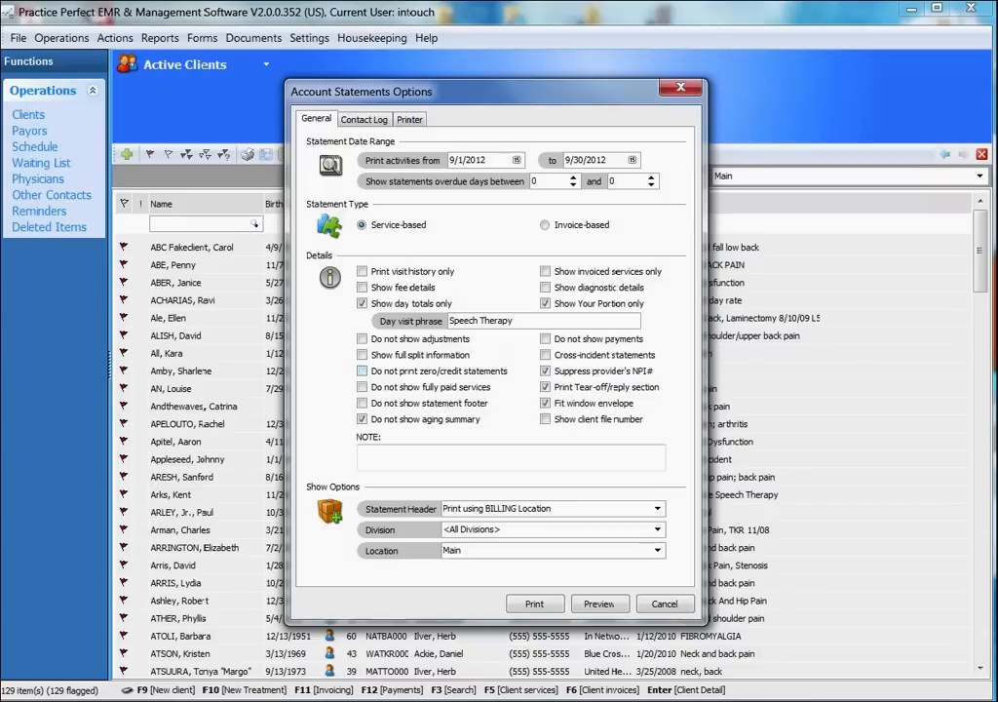
pyautogui.click(362, 370)
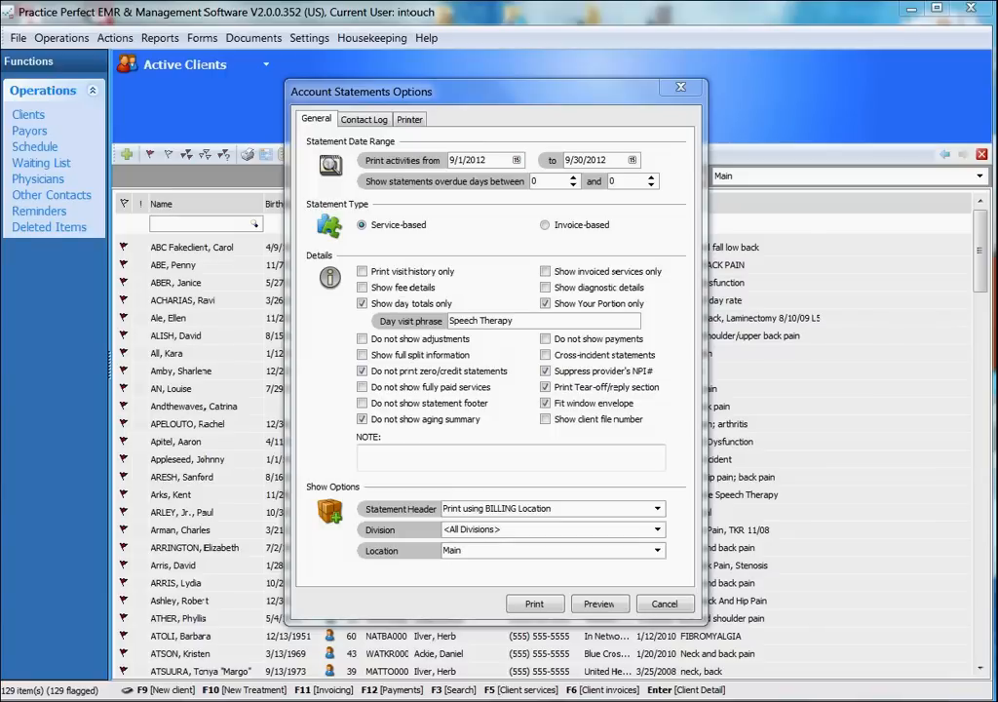
pyautogui.press('Escape')
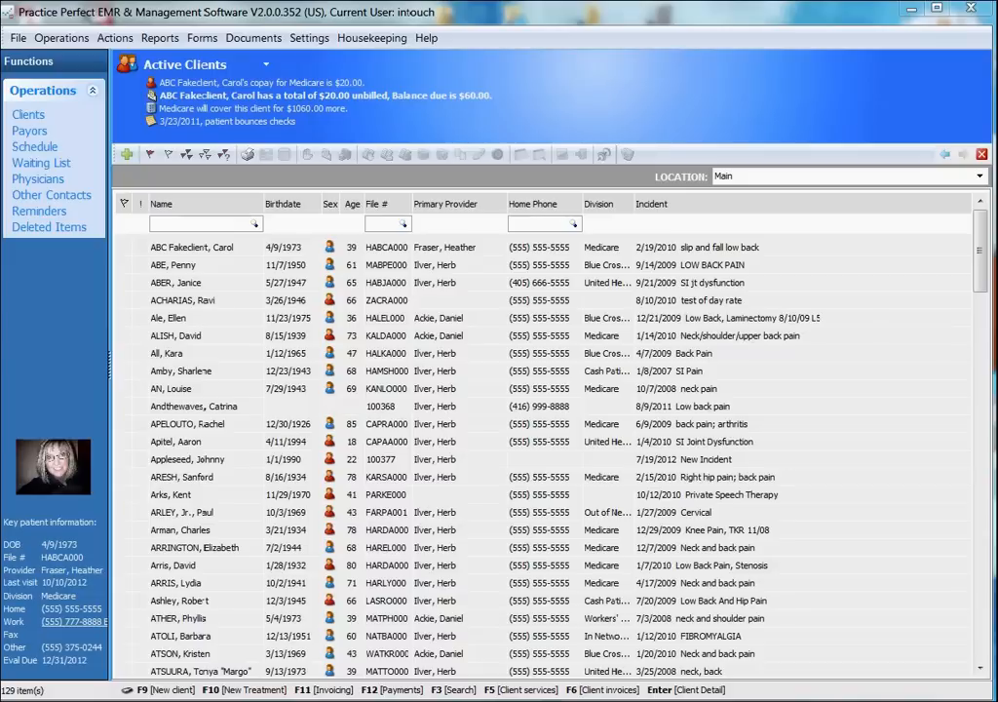
# Open the invoice format settings, enter the trial message "werqwerqwer" for the bottom of client invoices, and delete it
pyautogui.click(309, 38)
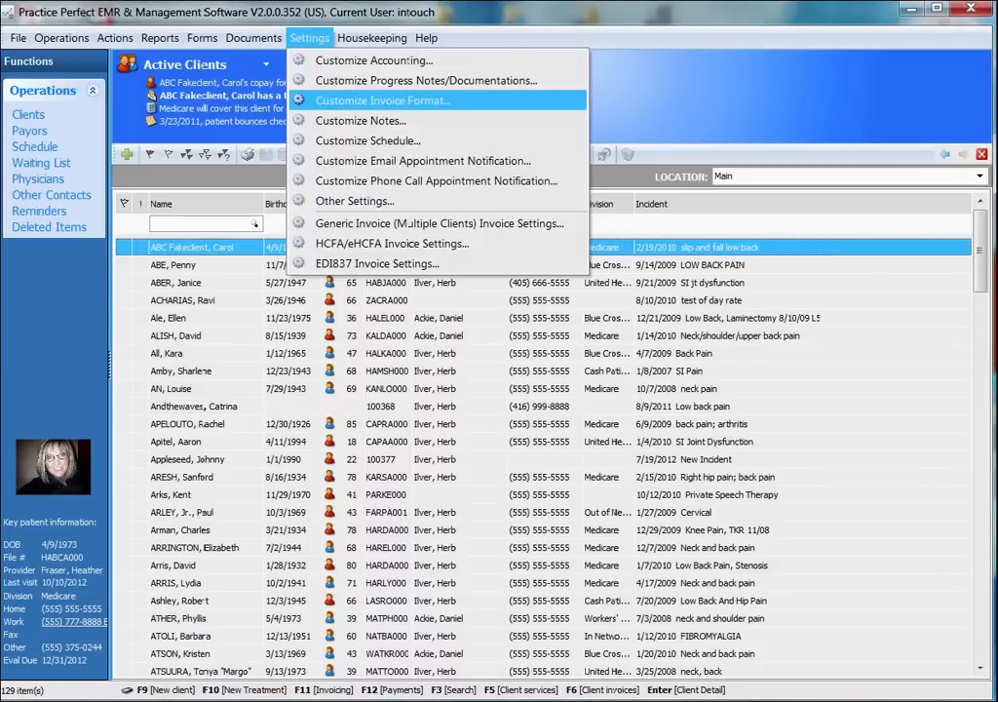
pyautogui.click(380, 101)
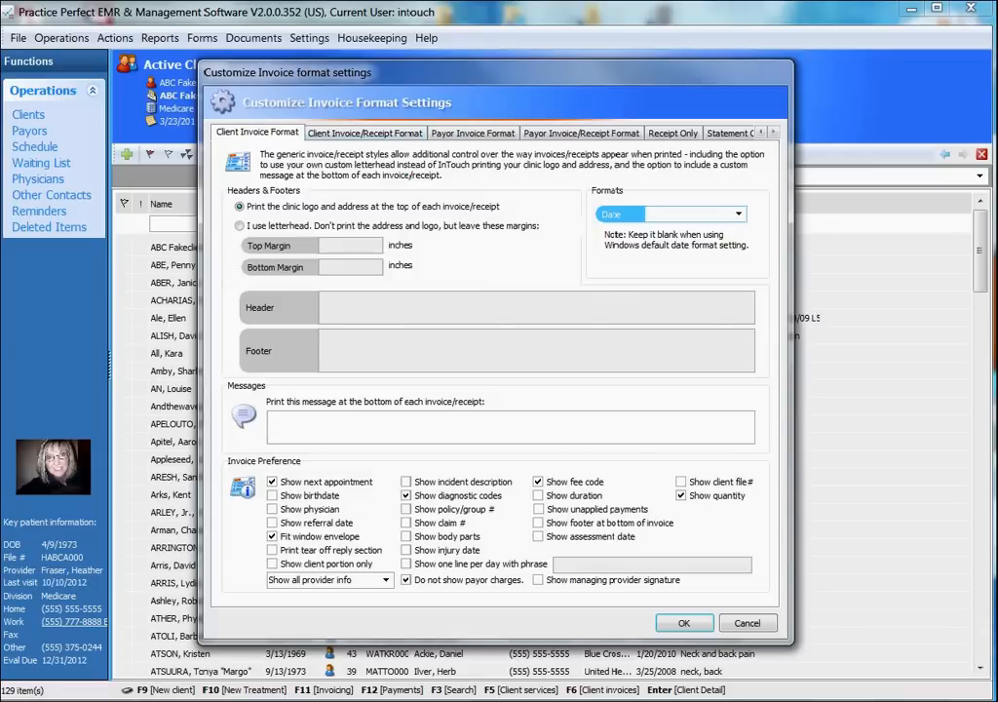
pyautogui.click(507, 426)
pyautogui.write('welcome')
pyautogui.hotkey('ctrl', 'a')
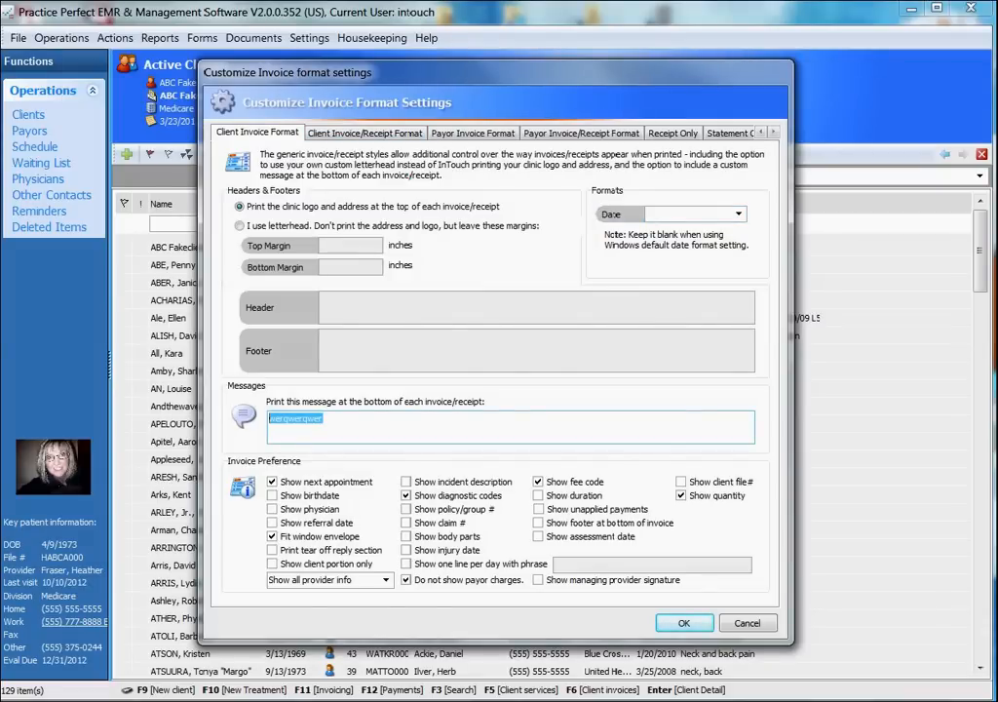
pyautogui.press('BackSpace')
# Switch to the statement-only format settings and select the whole default thank-you phrase
pyautogui.click(729, 132)
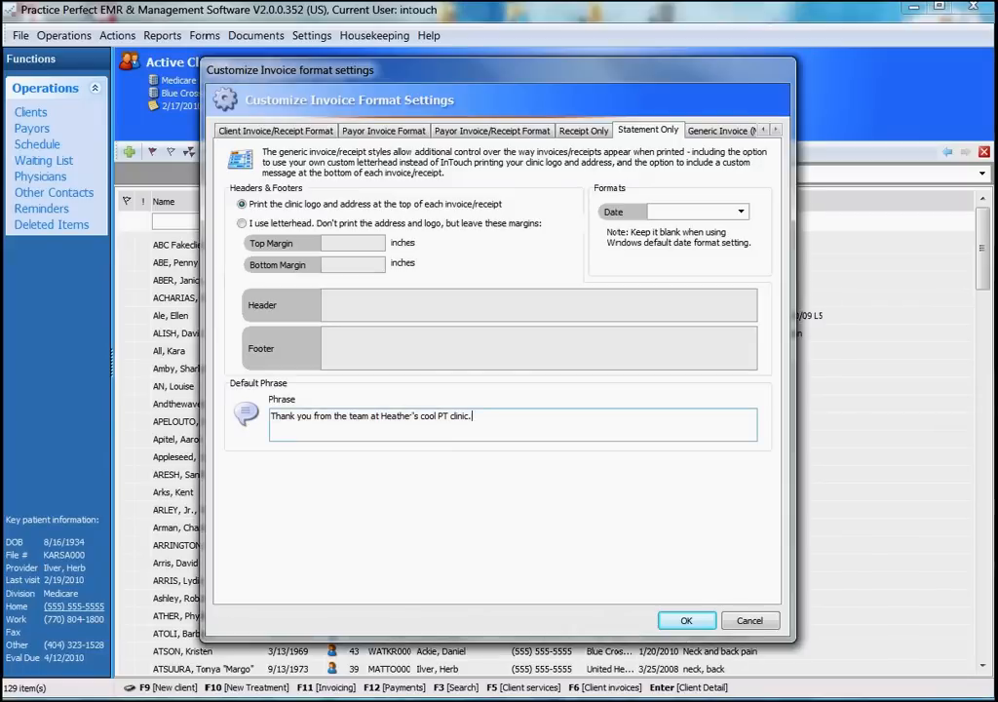
pyautogui.moveTo(469, 418); pyautogui.dragTo(267, 418)
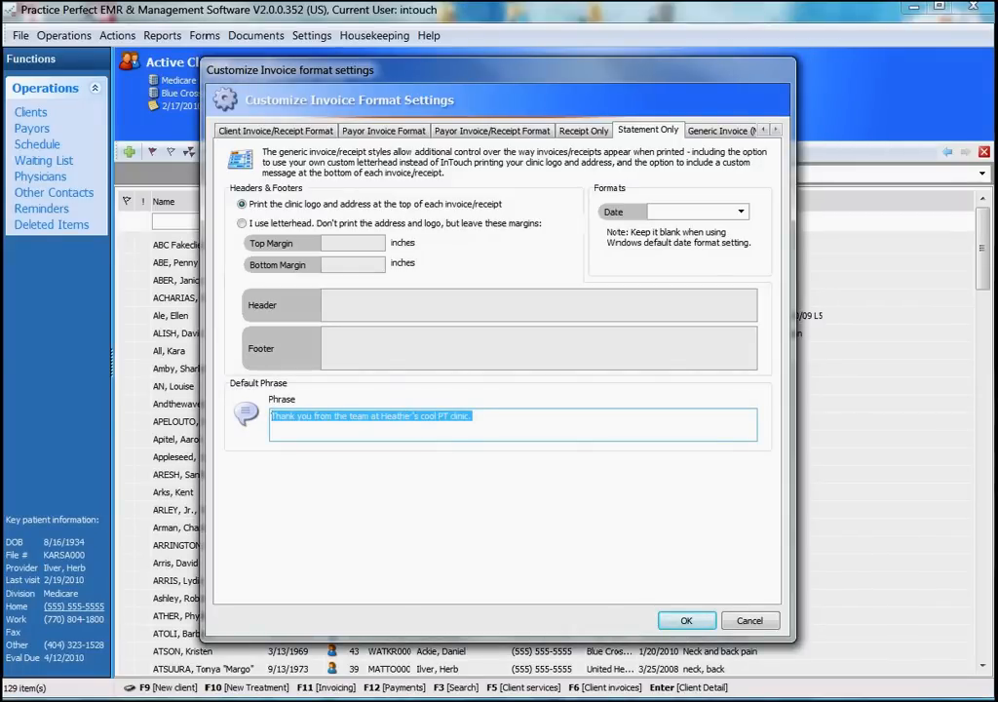